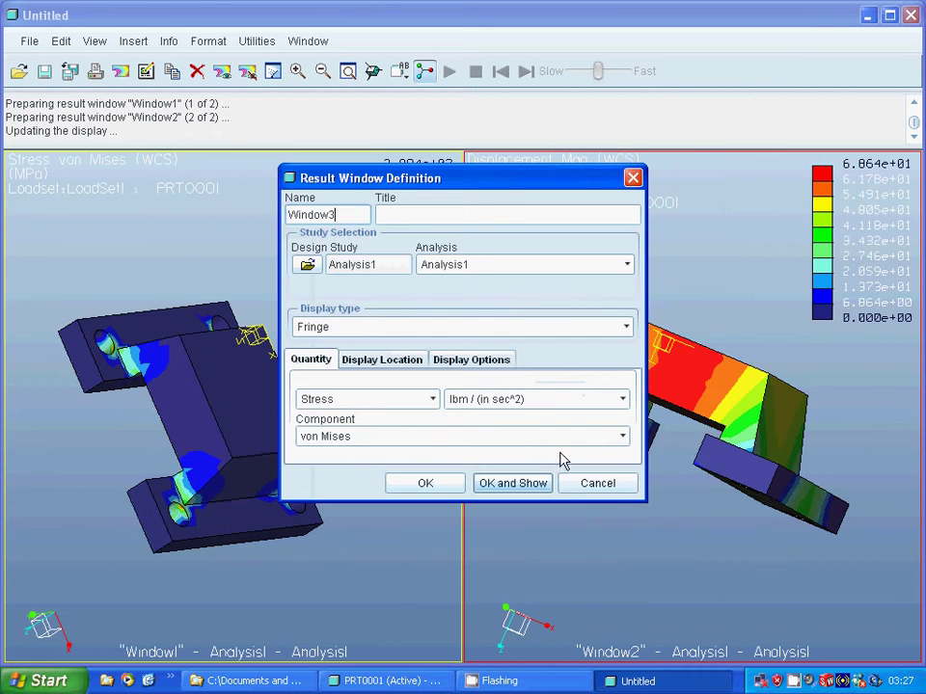
# - Show a third result window with a fringe plot of Max Principal strain for Analysis1 and inspect the strain around the bolt holes
pyautogui.click(432, 399)
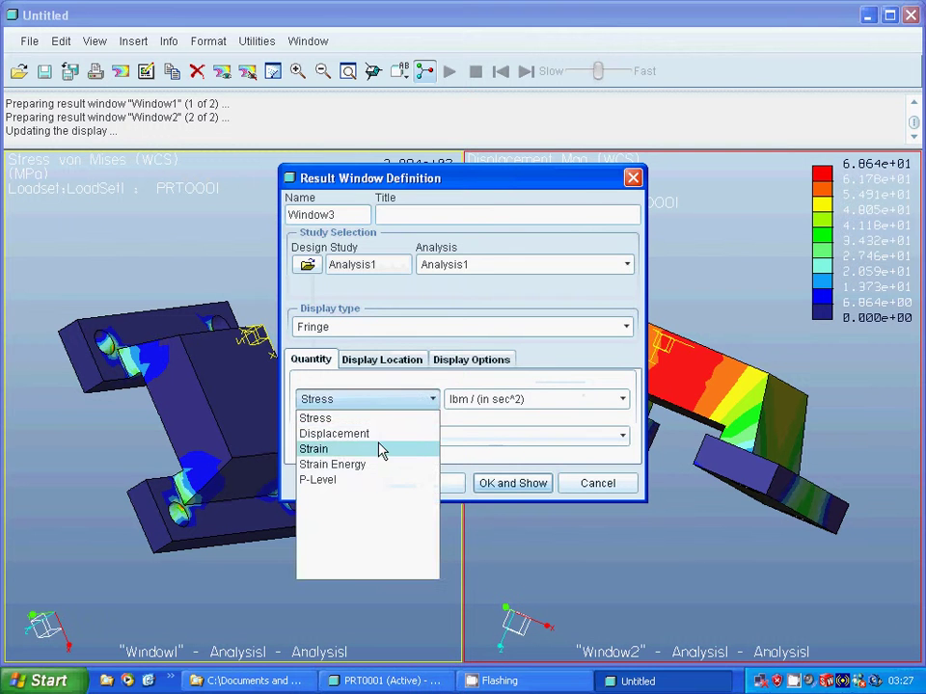
pyautogui.click(380, 448)
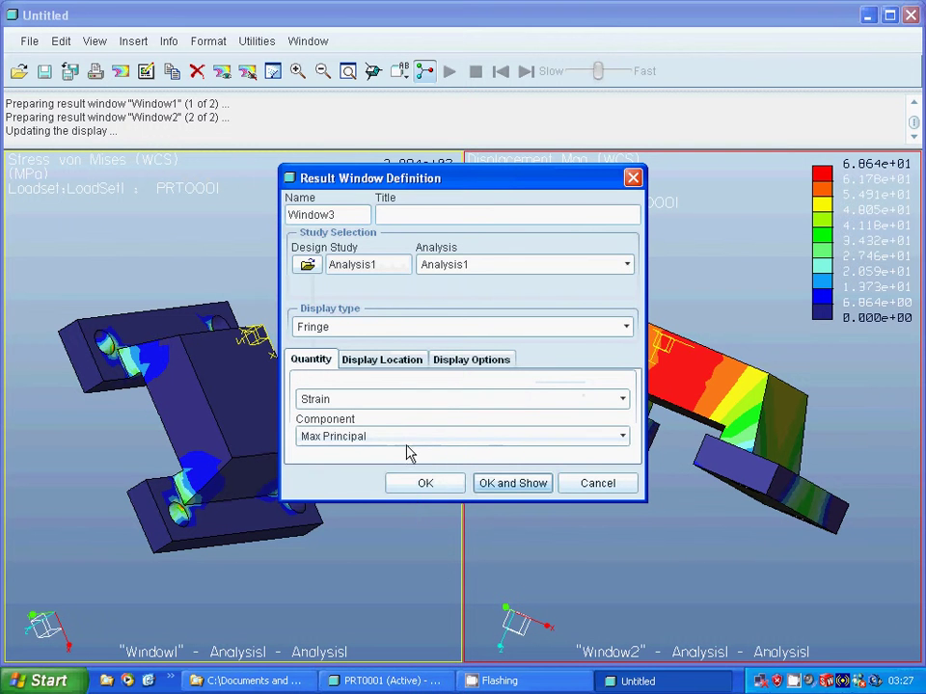
pyautogui.click(625, 440)
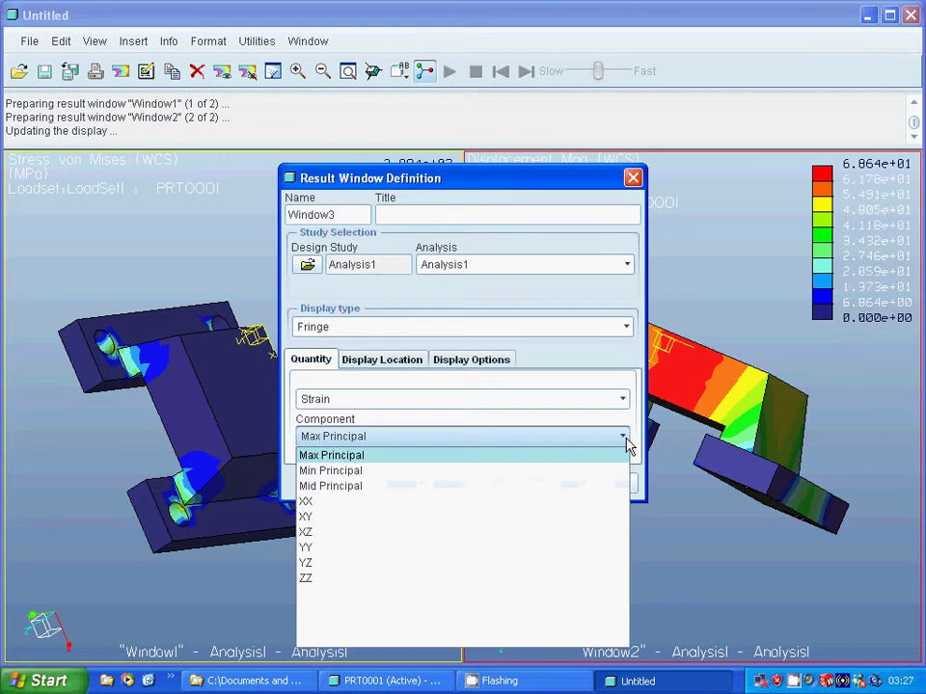
pyautogui.click(614, 457)
pyautogui.click(526, 483)
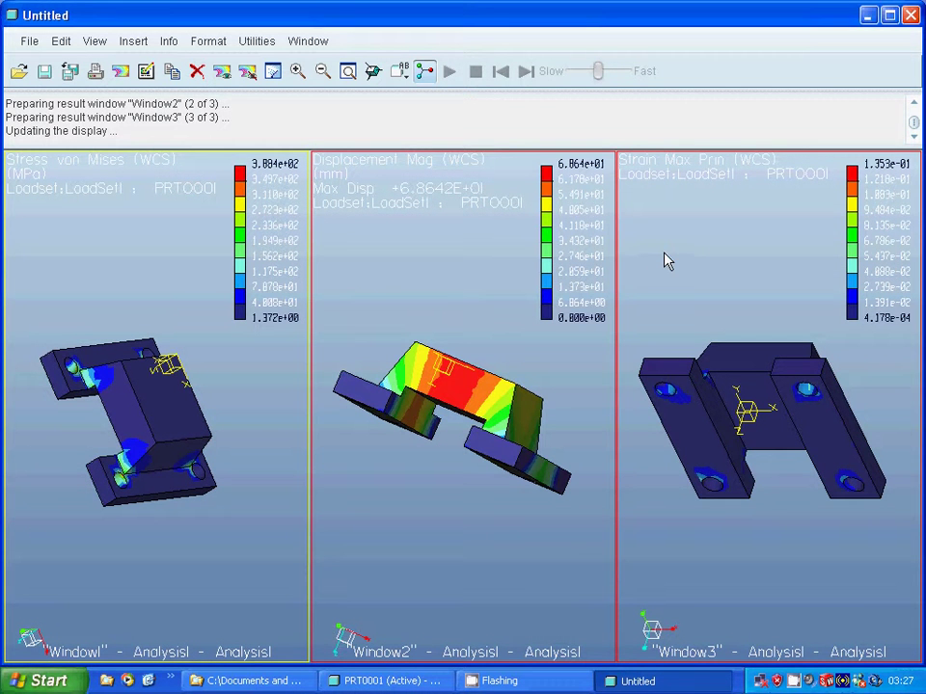
pyautogui.moveTo(665, 263); pyautogui.dragTo(656, 367, button='middle')
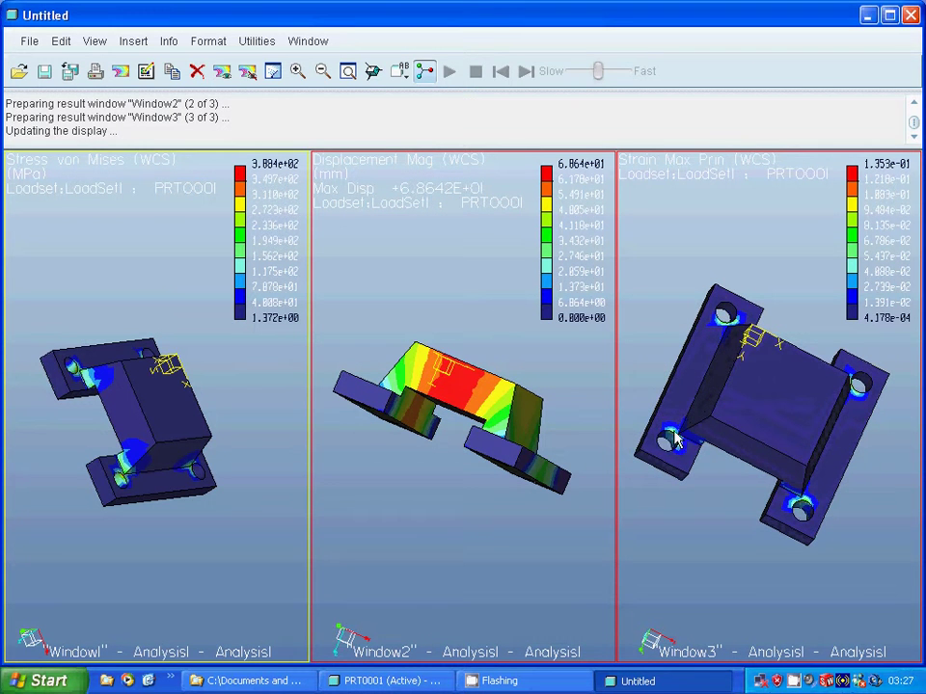
pyautogui.moveTo(655, 338)
pyautogui.mouseDown(button='middle')
pyautogui.moveTo(651, 302)
pyautogui.moveTo(668, 280)
pyautogui.moveTo(671, 243)
pyautogui.moveTo(662, 231)
pyautogui.moveTo(676, 230)
pyautogui.moveTo(682, 201)
pyautogui.moveTo(671, 196)
pyautogui.moveTo(688, 220)
pyautogui.moveTo(689, 309)
pyautogui.moveTo(671, 347)
pyautogui.moveTo(673, 314)
pyautogui.moveTo(653, 314)
pyautogui.mouseUp(button='middle')
pyautogui.click(647, 315)
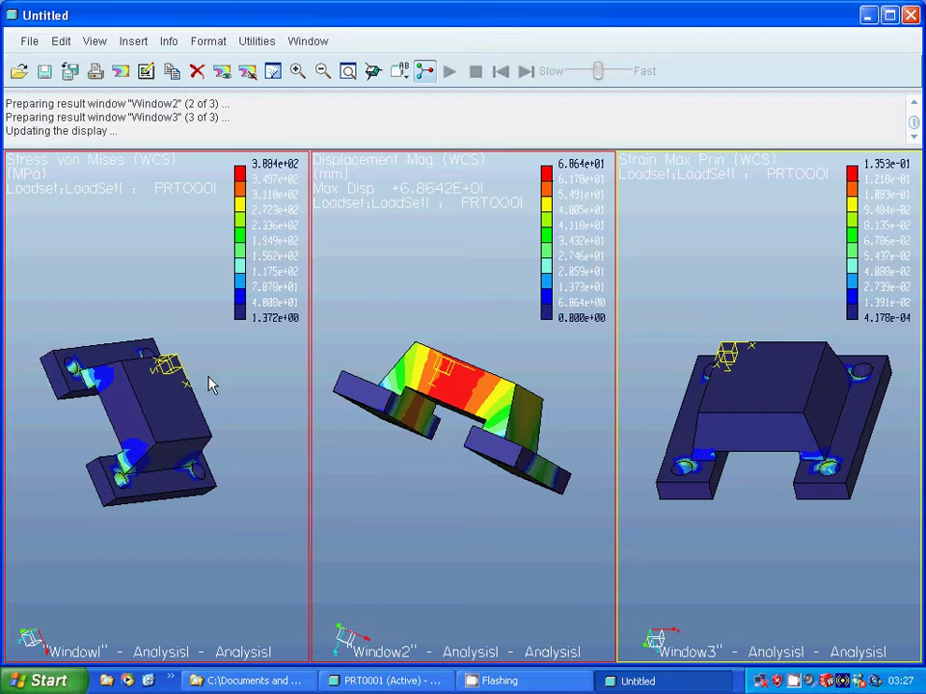
# - Exit the analysis results and close the Analyses and Design Studies dialog
pyautogui.click(30, 43)
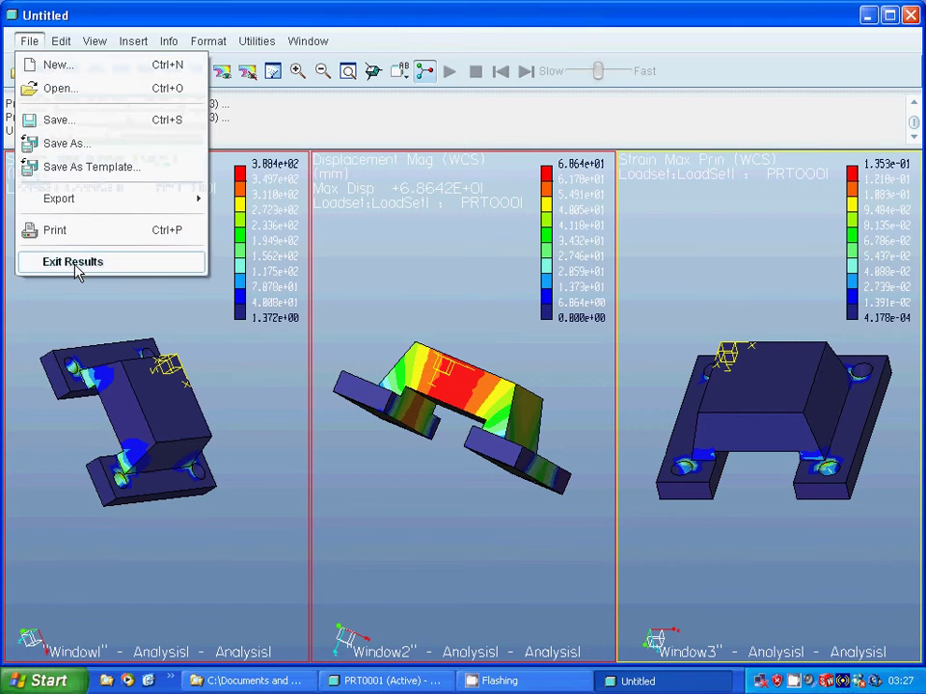
pyautogui.click(76, 262)
pyautogui.click(473, 387)
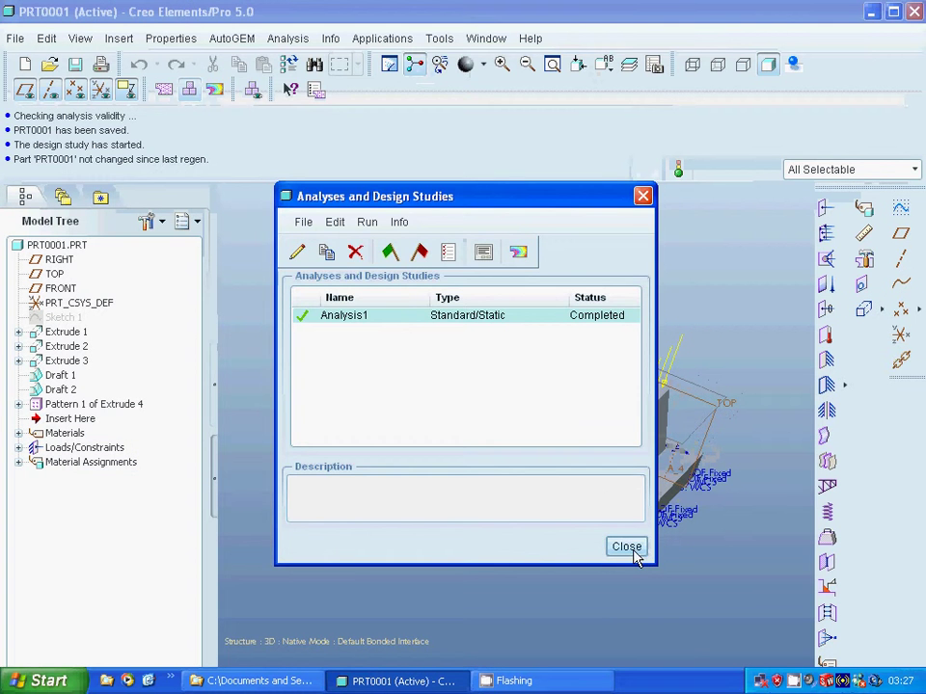
pyautogui.click(630, 547)
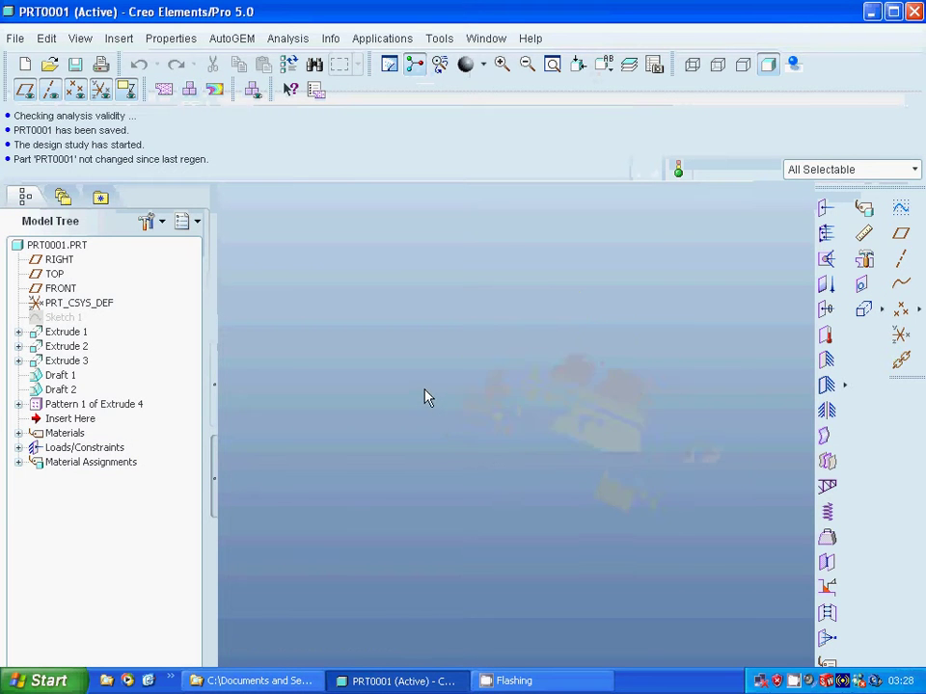
# - Switch the part from the Mechanica application to the Standard application
pyautogui.moveTo(419, 395)
pyautogui.mouseDown(button='middle')
pyautogui.moveTo(408, 395)
pyautogui.moveTo(414, 335)
pyautogui.mouseUp(button='middle')
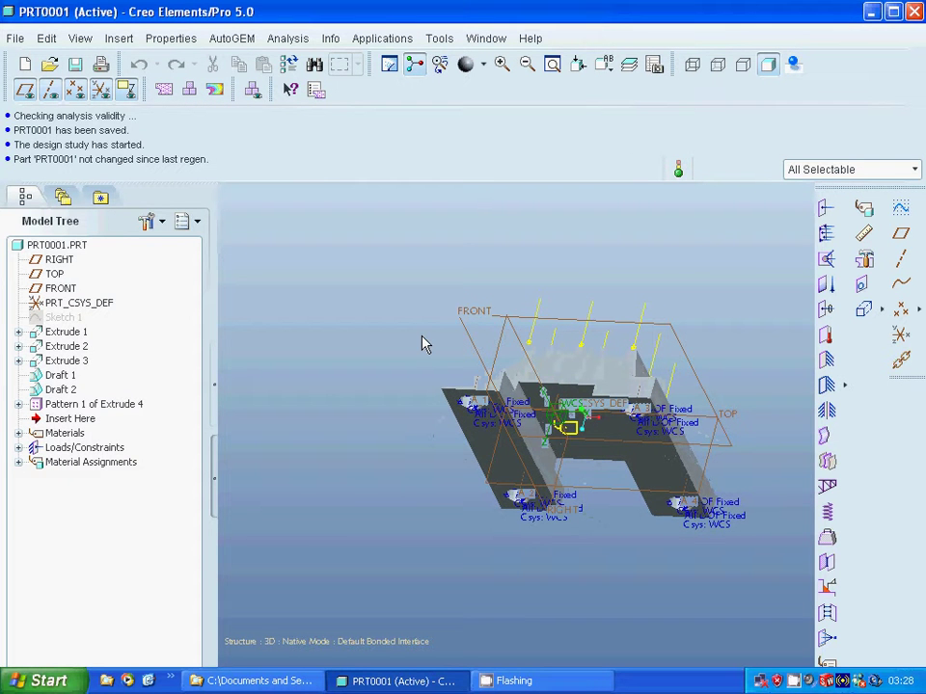
pyautogui.click(382, 38)
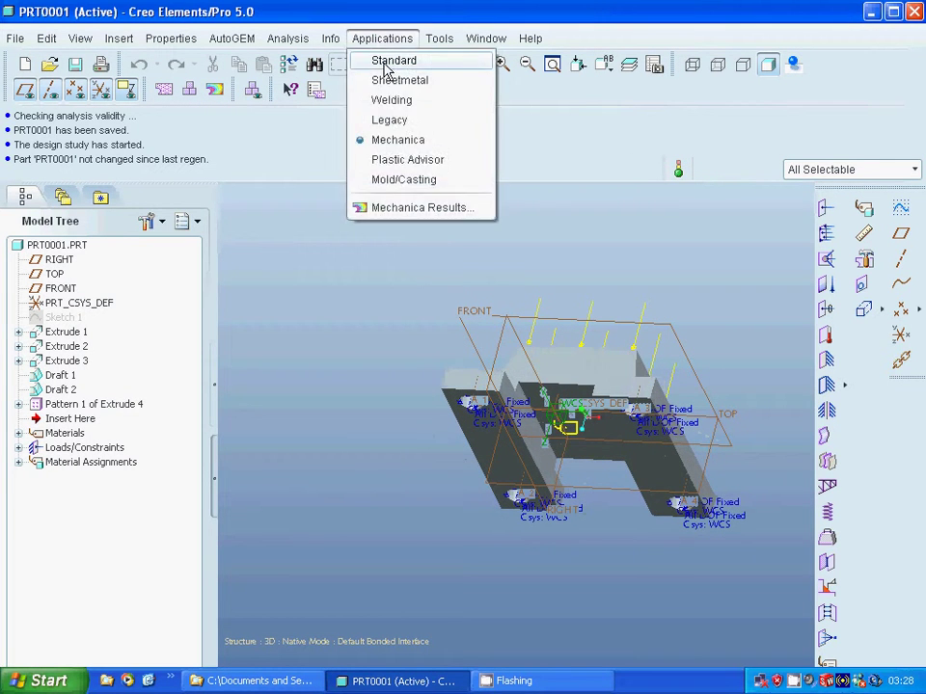
pyautogui.click(391, 60)
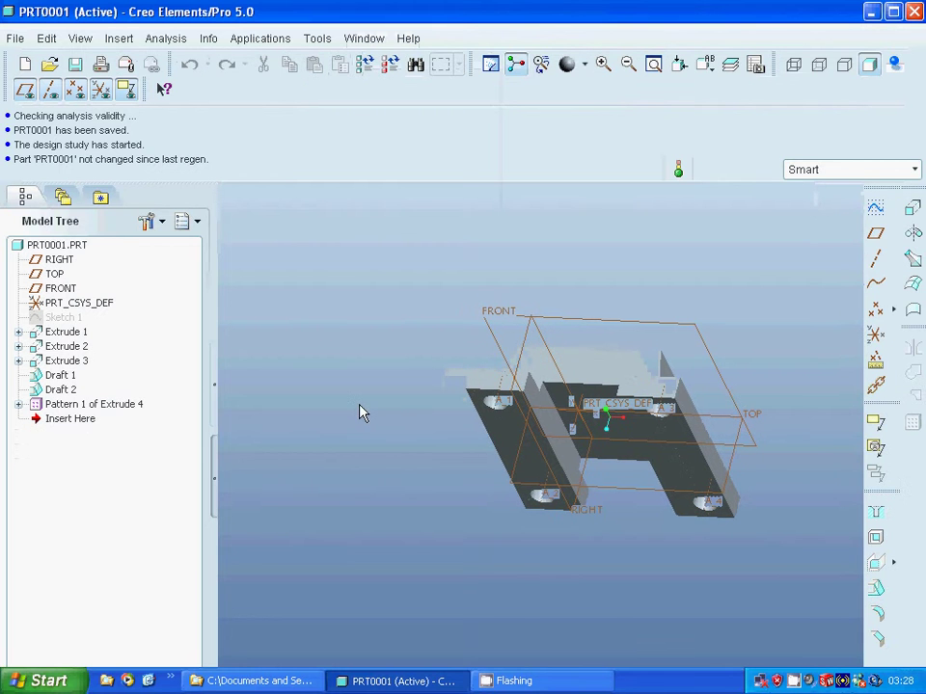
# - Shell the part with a thickness of 5, removing the underside surface of the raised middle block
pyautogui.click(876, 537)
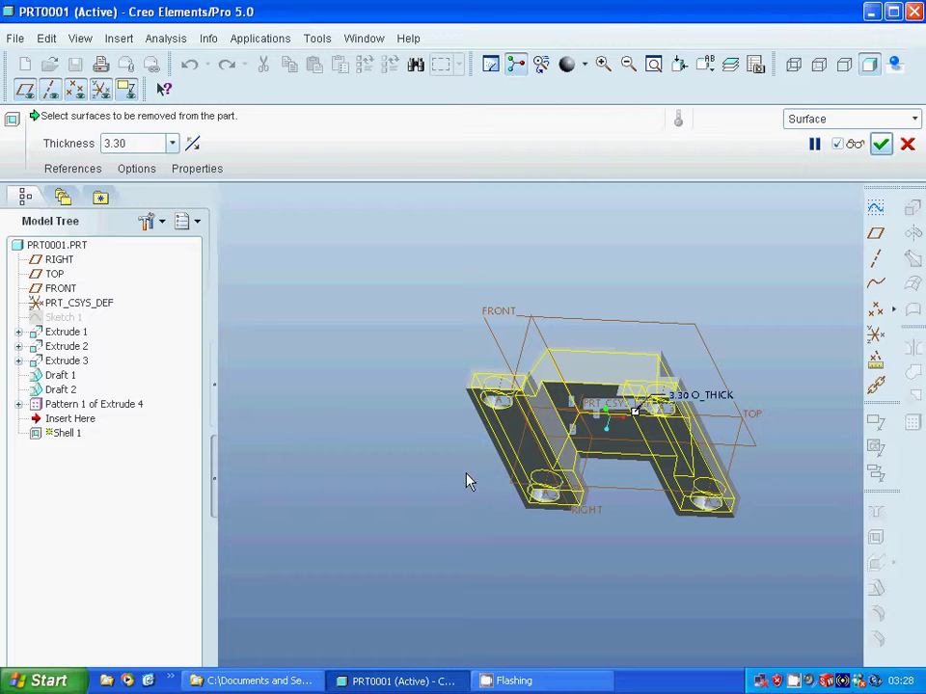
pyautogui.doubleClick(133, 143)
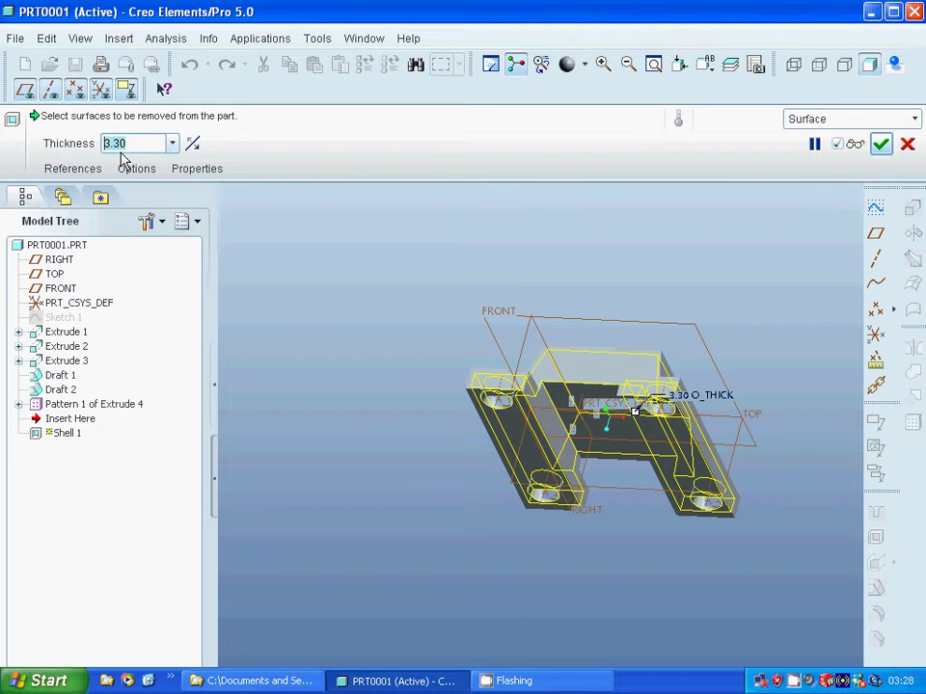
pyautogui.write('5')
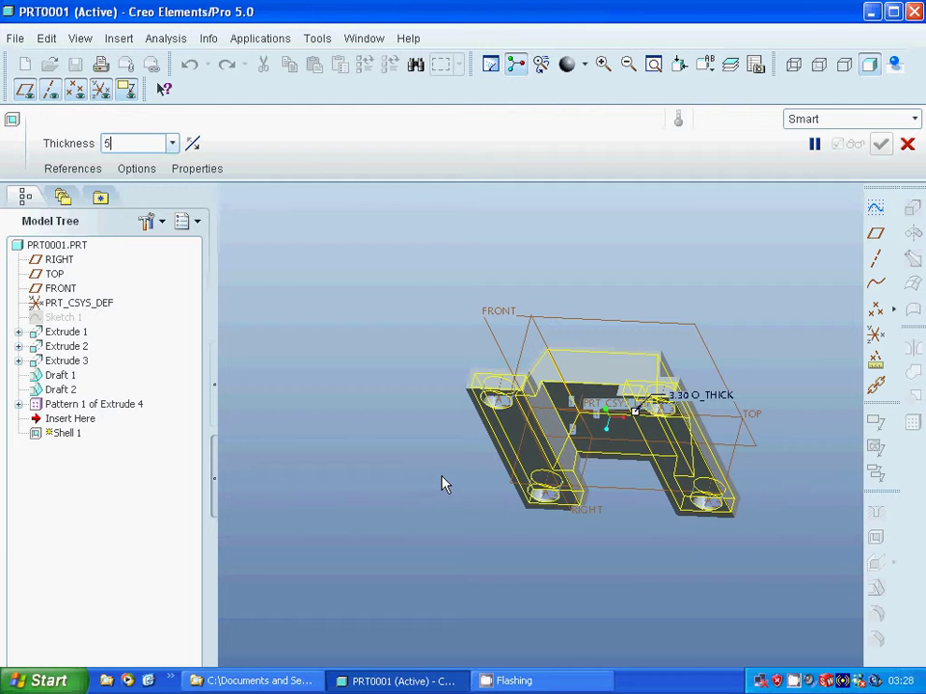
pyautogui.press('Return')
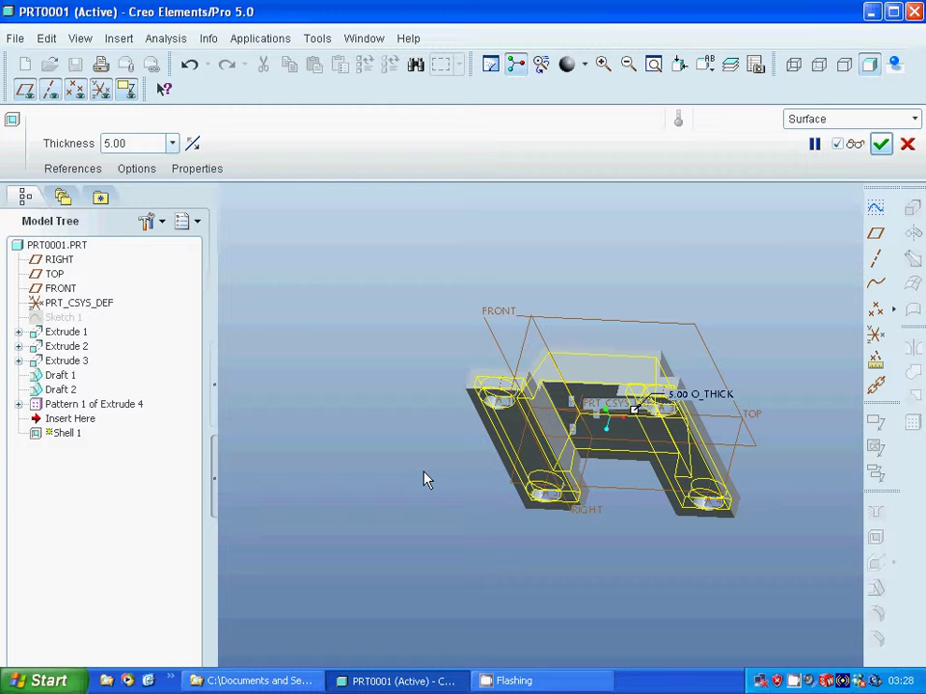
pyautogui.moveTo(430, 480); pyautogui.dragTo(423, 451, button='middle')
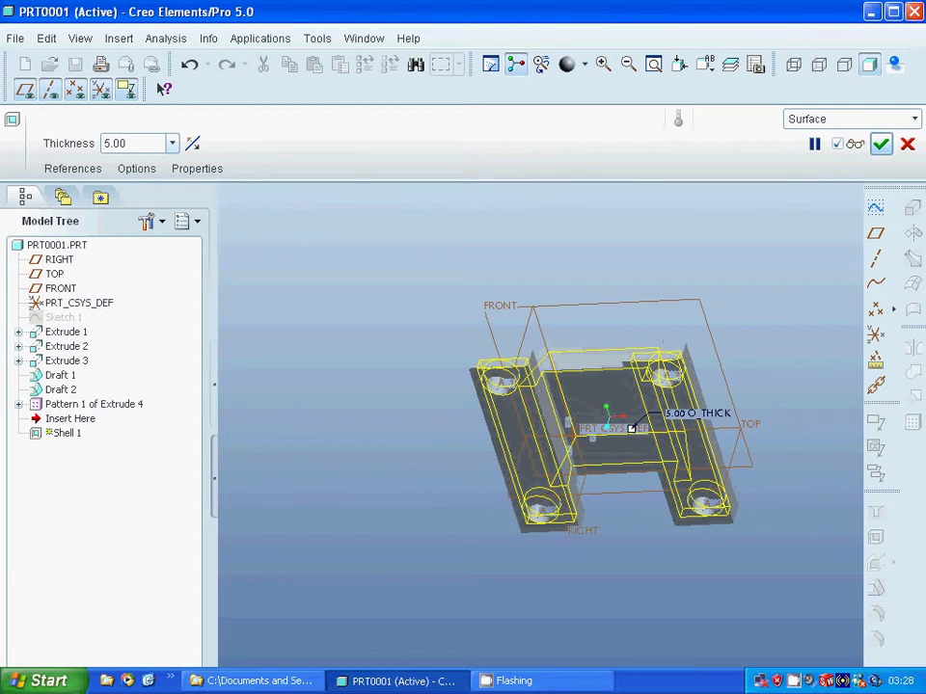
pyautogui.click(618, 391)
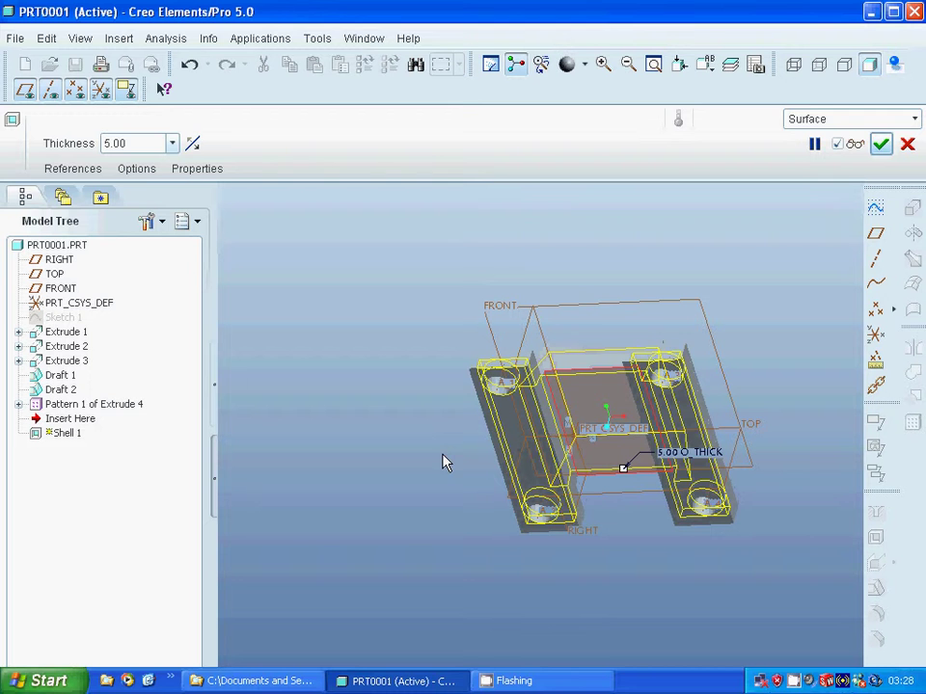
pyautogui.click(880, 144)
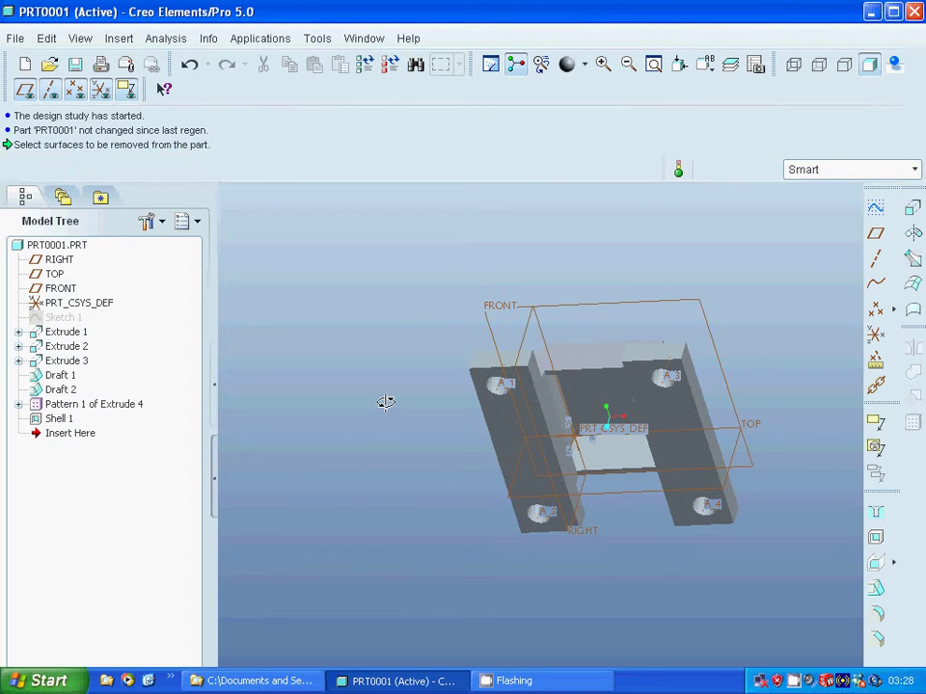
# - Restore the default view orientation and take the shelled part back into the Mechanica application
pyautogui.hotkey('ctrl', 'd')
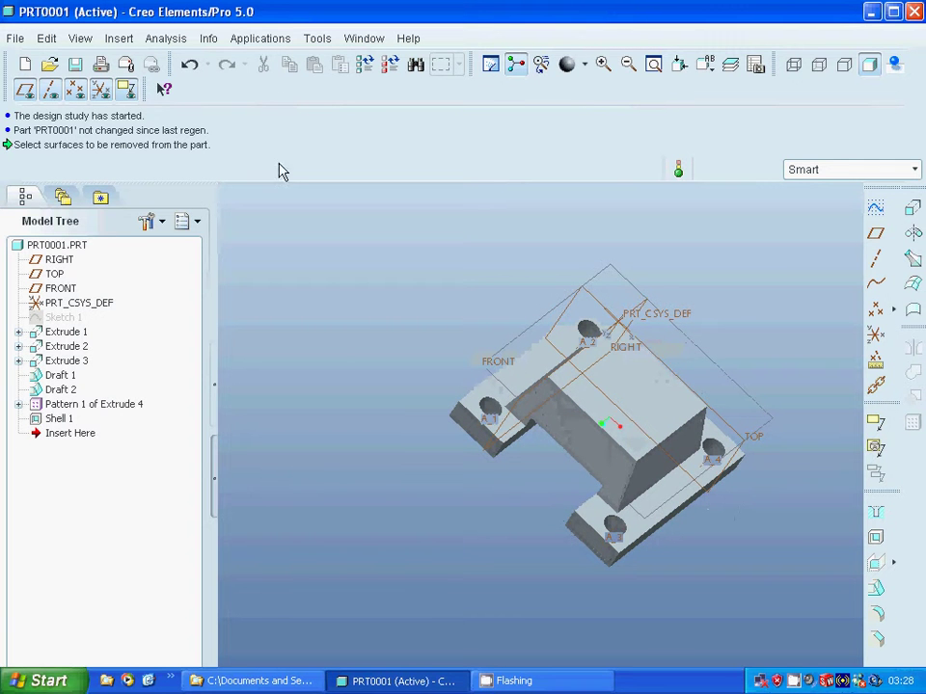
pyautogui.click(257, 39)
pyautogui.click(277, 143)
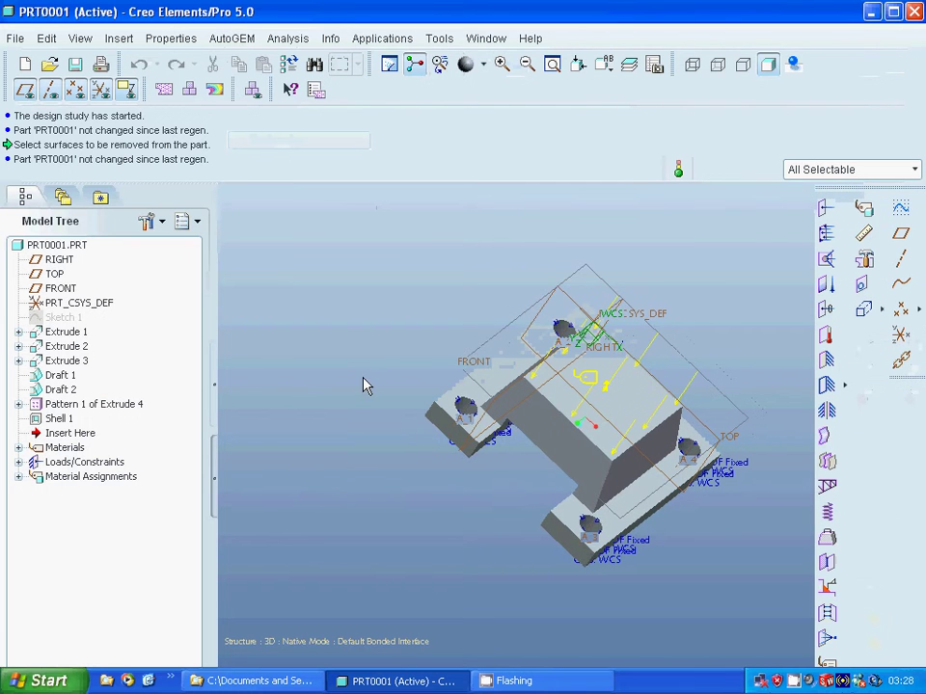
# - Rerun Analysis1 on the shelled part, deleting its existing output files, and review the run diagnostics
pyautogui.click(192, 94)
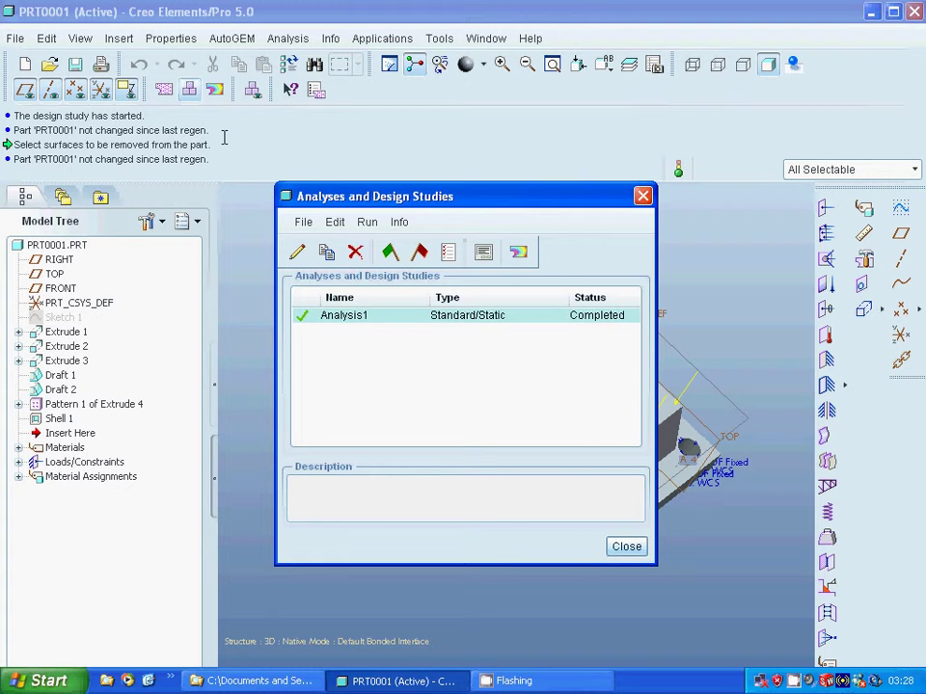
pyautogui.click(390, 250)
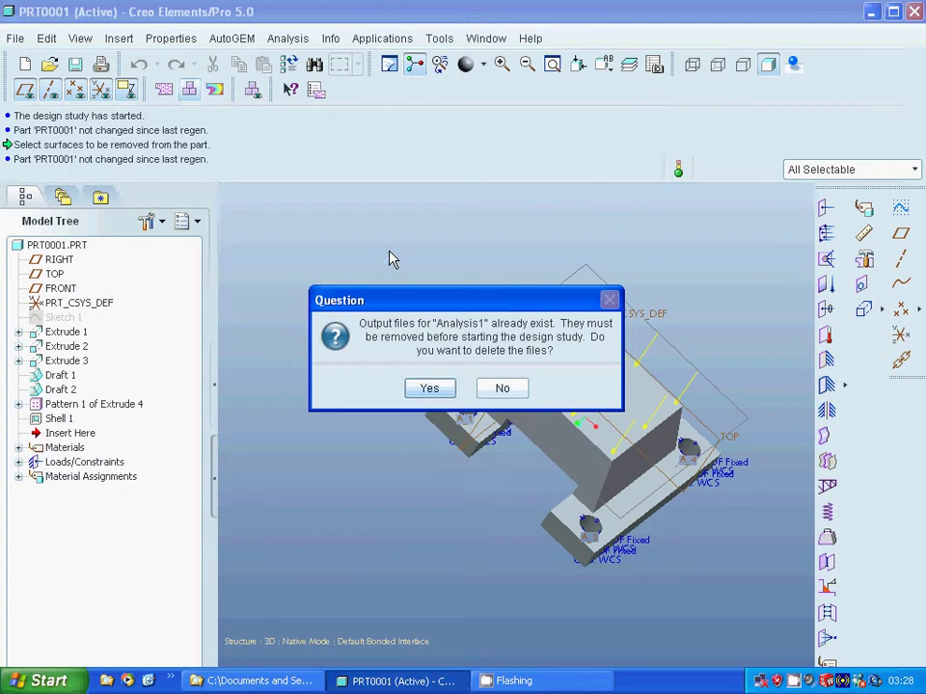
pyautogui.click(432, 388)
pyautogui.click(429, 384)
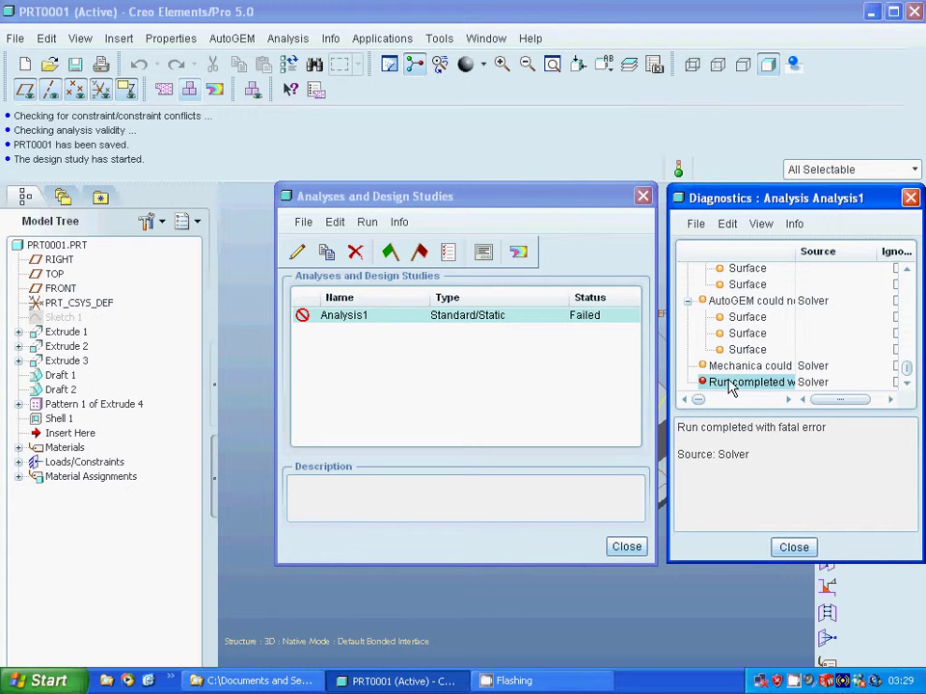
pyautogui.moveTo(702, 403)
pyautogui.mouseDown()
pyautogui.moveTo(713, 407)
pyautogui.moveTo(701, 407)
pyautogui.mouseUp()
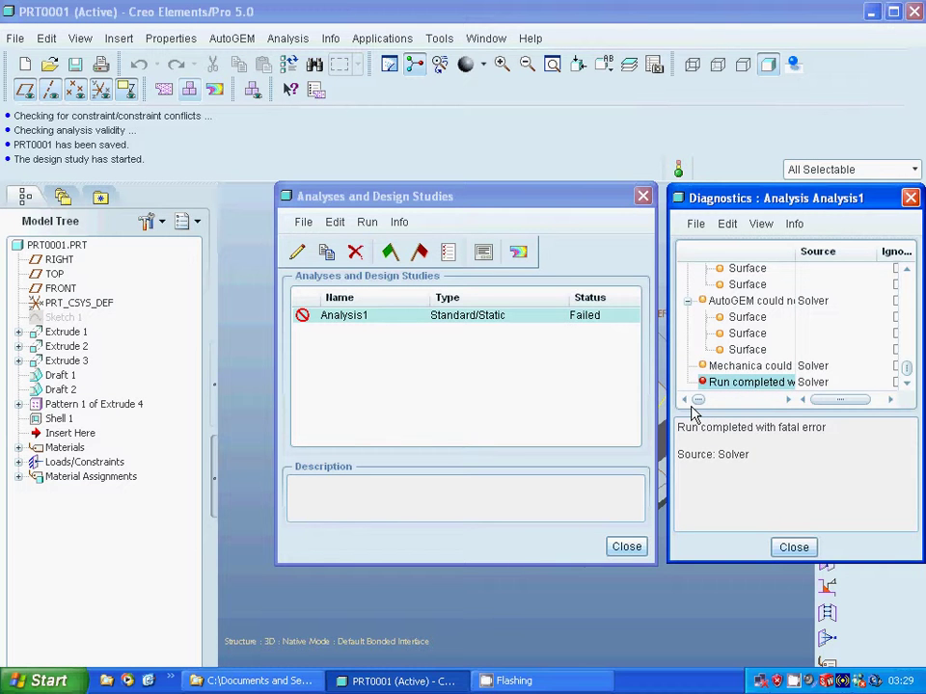
# - Delete the Analysis1 study and close both the diagnostics and the Analyses and Design Studies dialogs
pyautogui.click(333, 222)
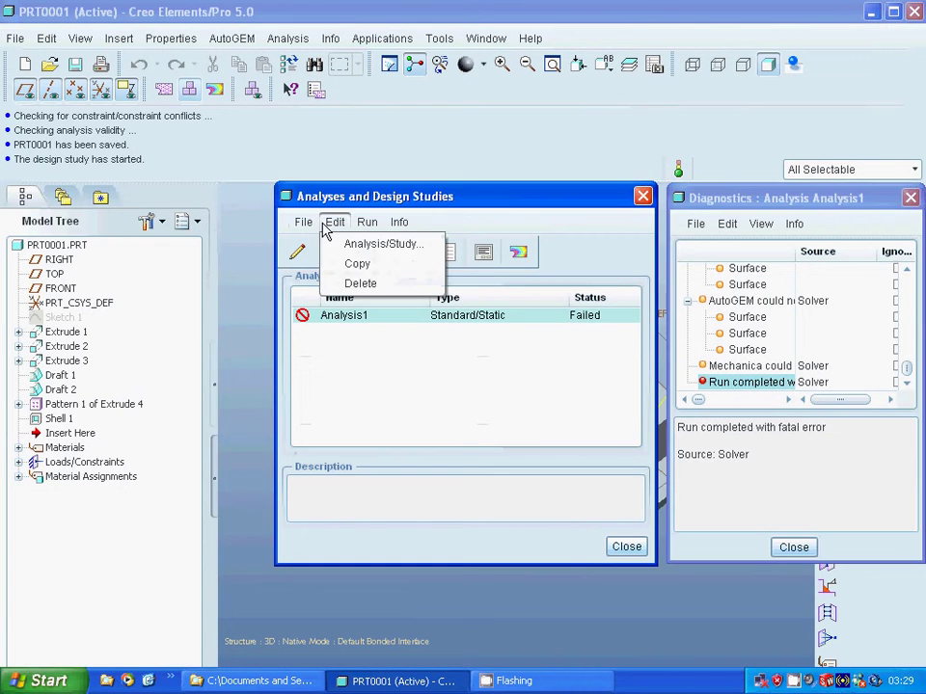
pyautogui.click(794, 547)
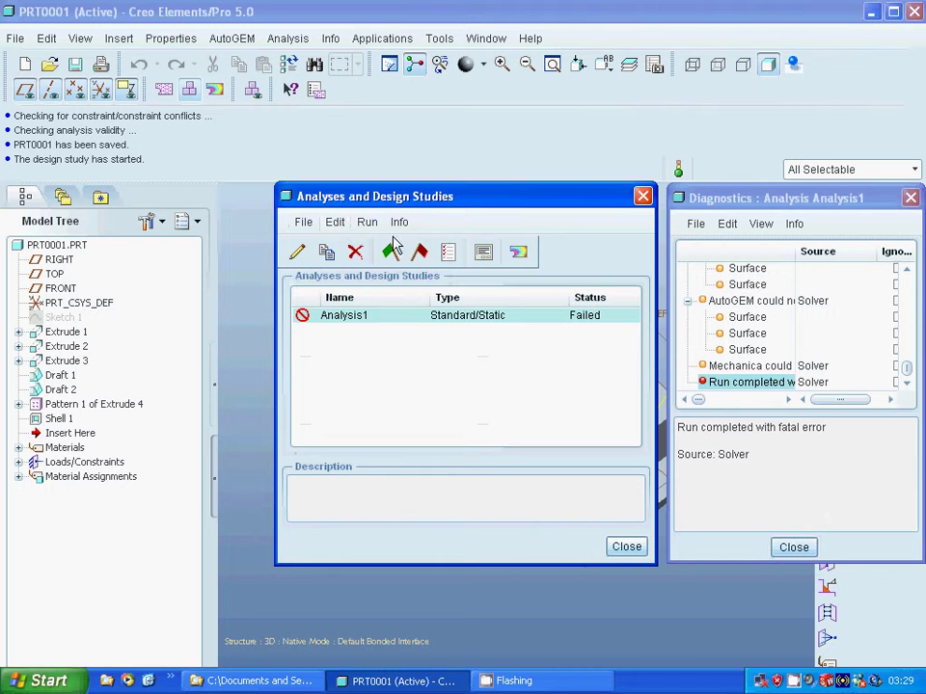
pyautogui.click(337, 223)
pyautogui.click(364, 284)
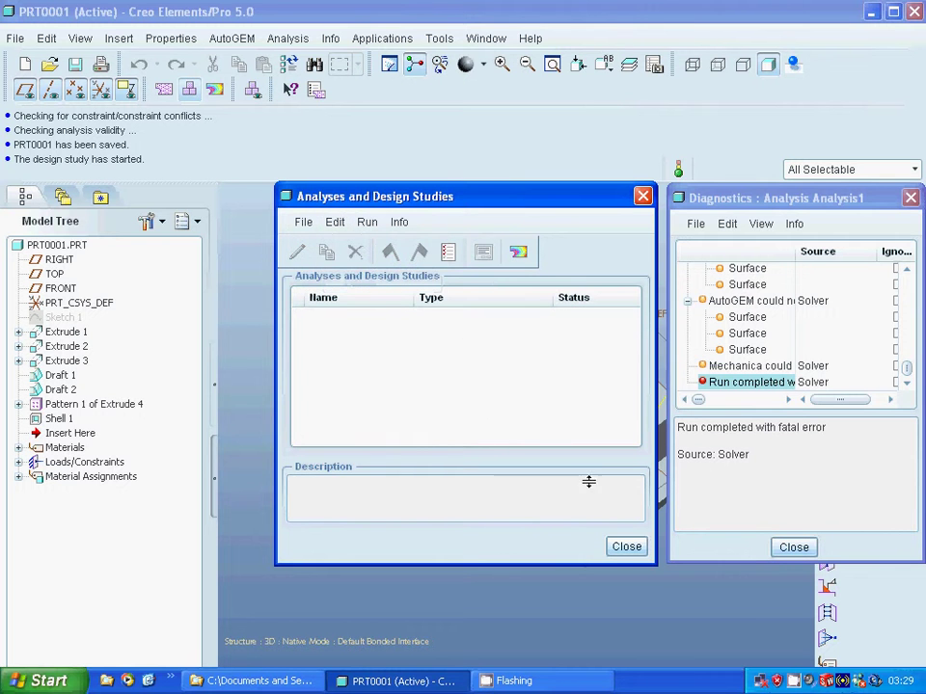
pyautogui.click(789, 549)
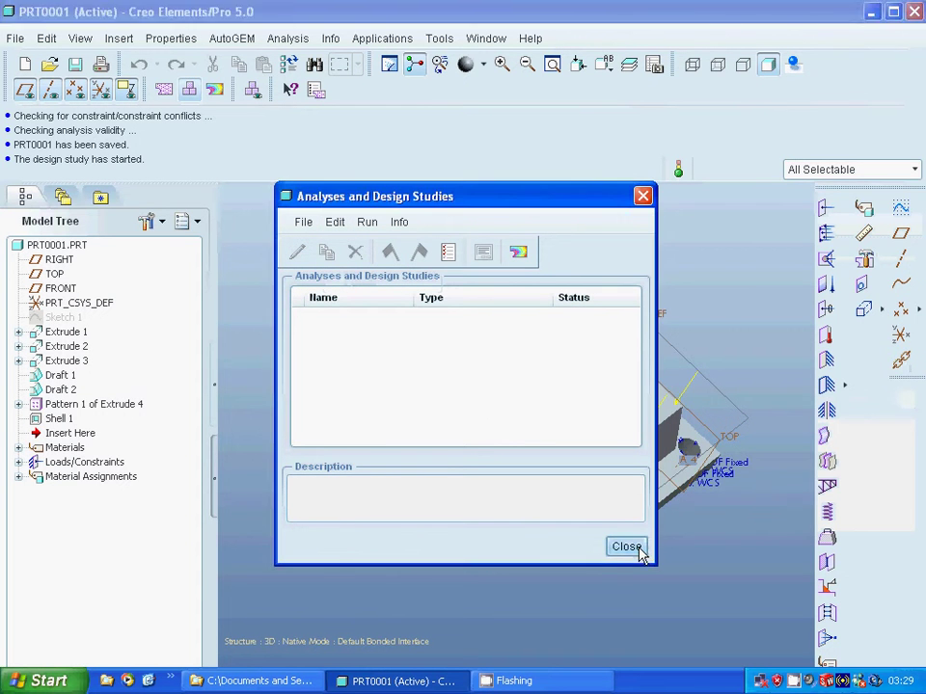
pyautogui.click(623, 545)
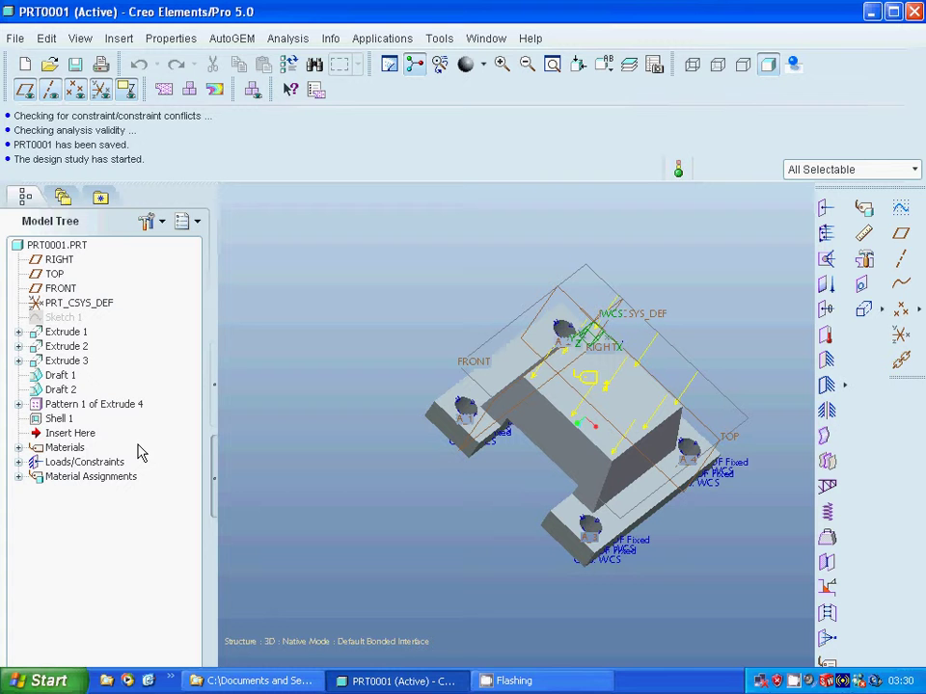
# - Return the part to the Standard application to edit the Shell 1 feature
pyautogui.click(58, 420)
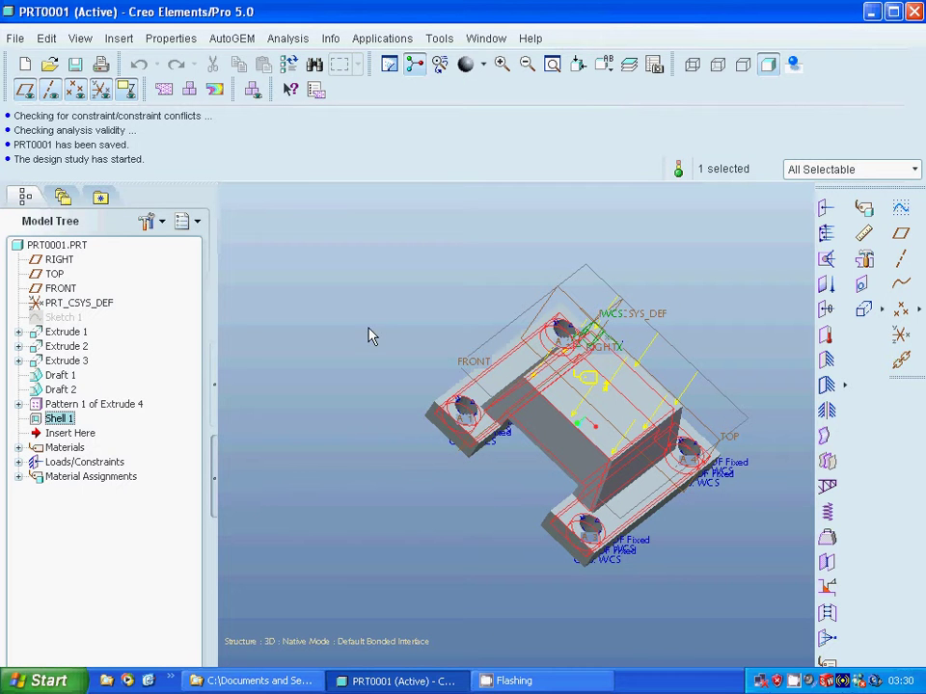
pyautogui.click(382, 41)
pyautogui.click(386, 60)
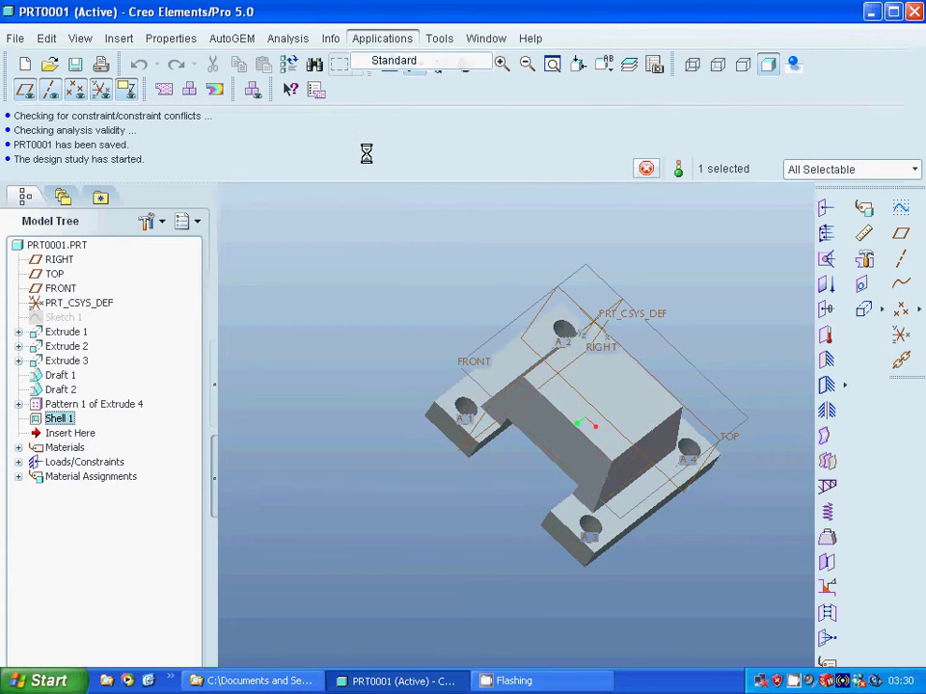
# - Reorder Shell 1 to directly after Extrude 3 in the model tree, and try to move it further up towards Extrude 1
pyautogui.click(40, 420)
pyautogui.moveTo(39, 424); pyautogui.dragTo(60, 347)
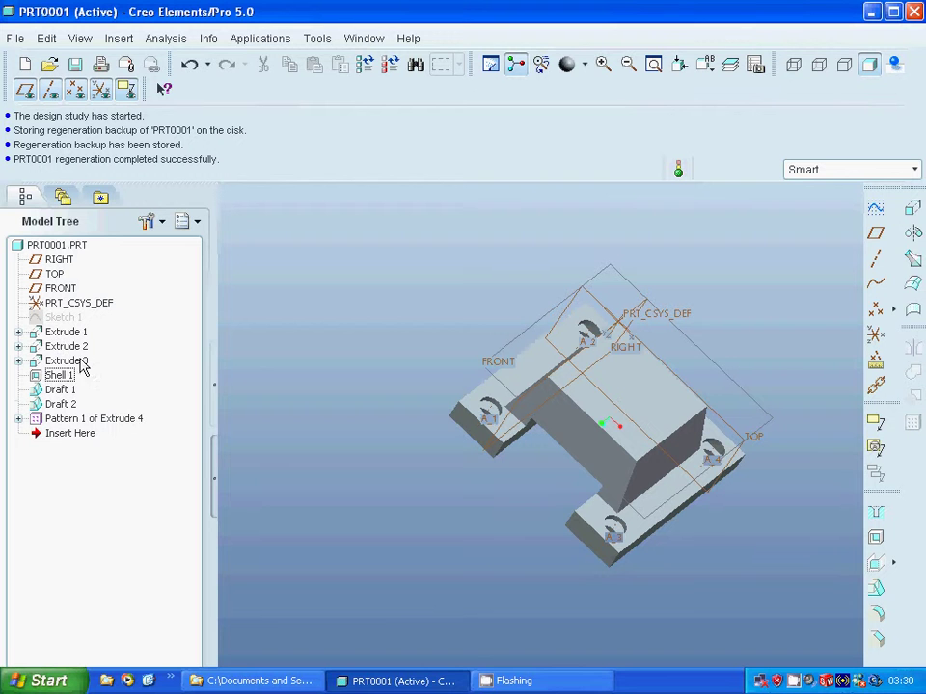
pyautogui.moveTo(54, 375); pyautogui.dragTo(66, 333)
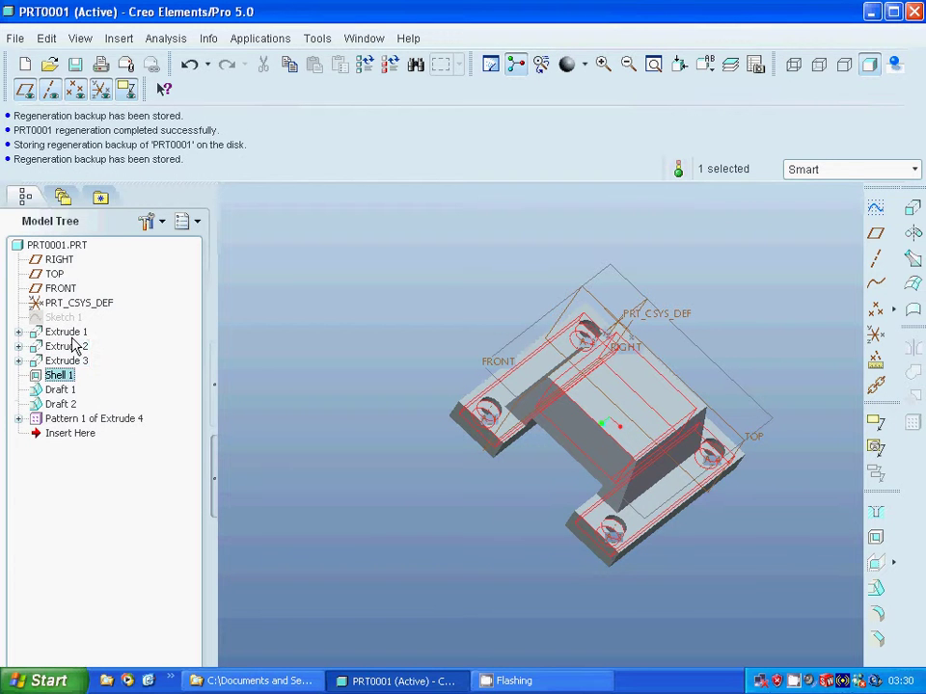
pyautogui.click(65, 362)
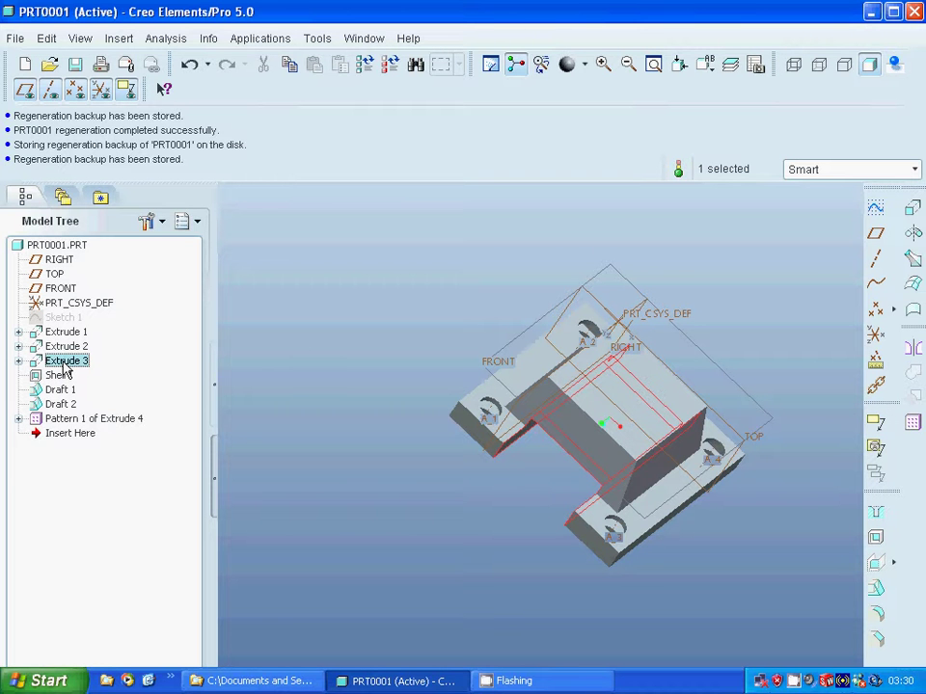
# - Reorder Extrude 2 and Extrude 3 to after Draft 2 in the model tree, and try to move Extrude 2 below Shell 1
pyautogui.click(68, 349)
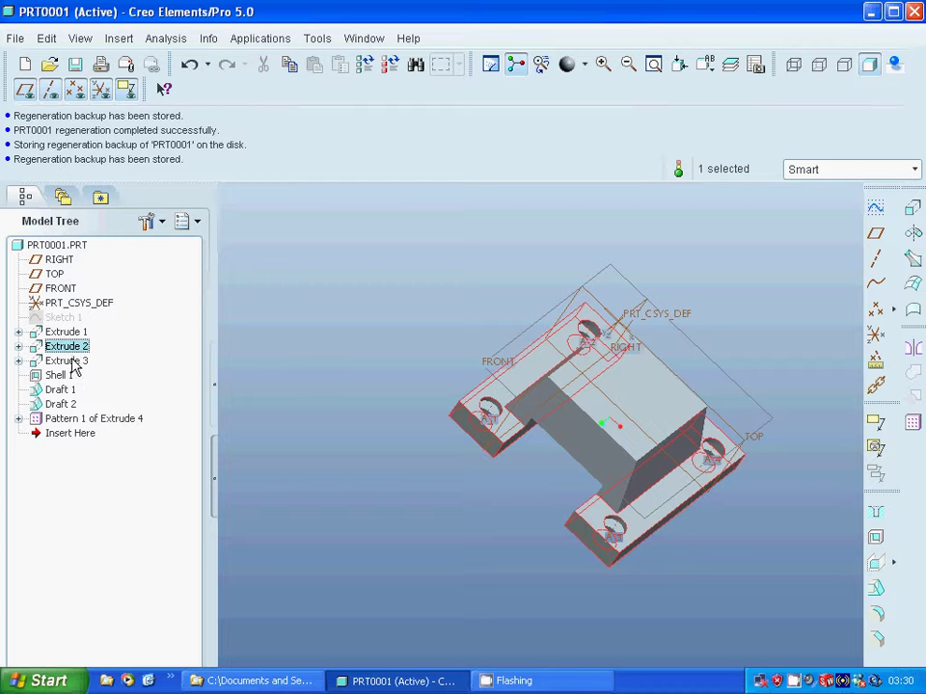
pyautogui.click(71, 363)
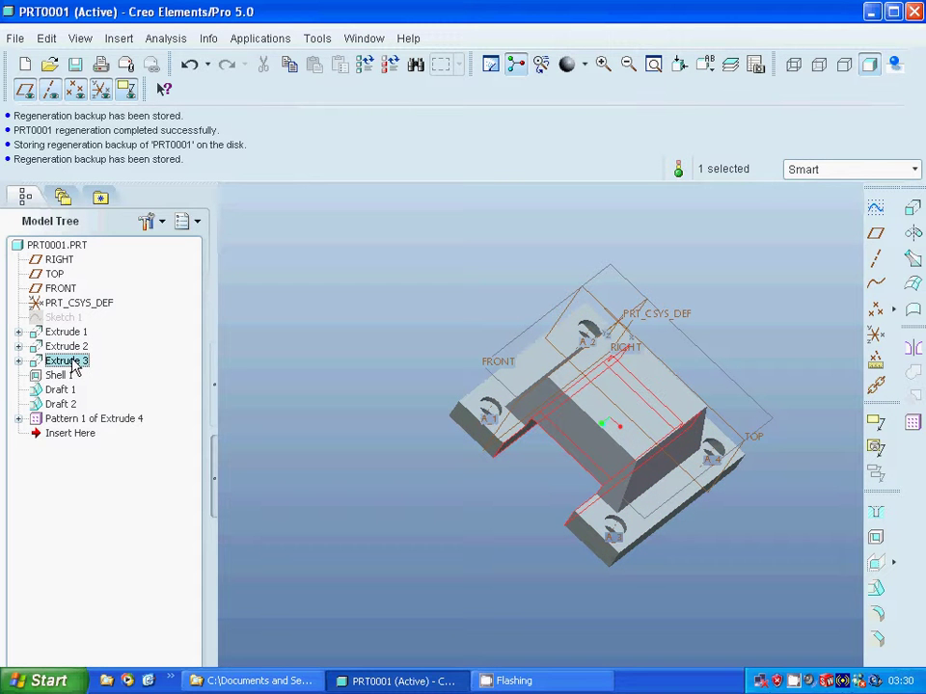
pyautogui.click(67, 349)
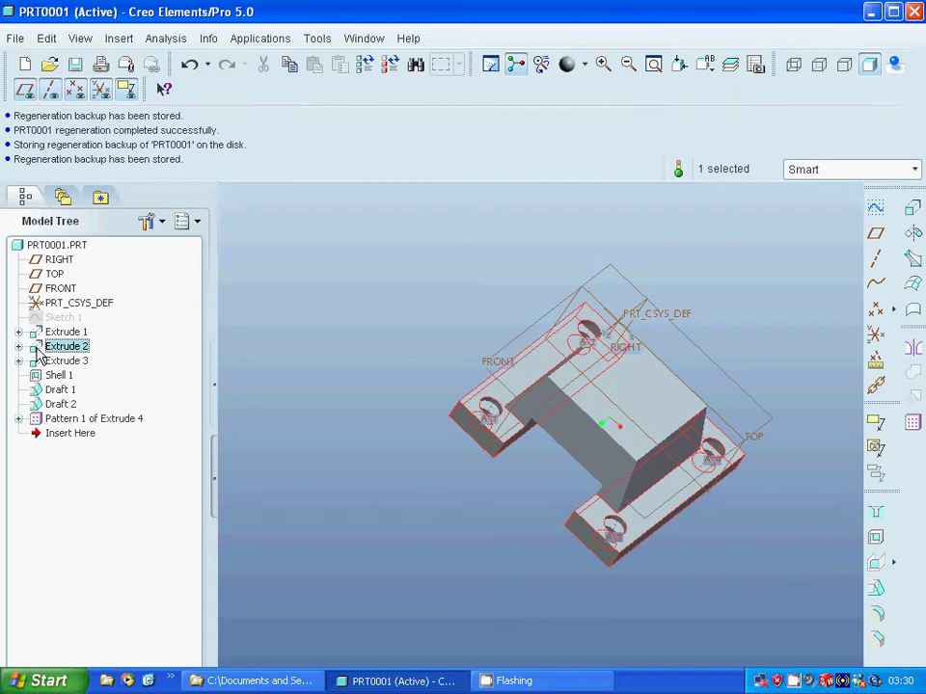
pyautogui.moveTo(43, 352); pyautogui.dragTo(57, 415)
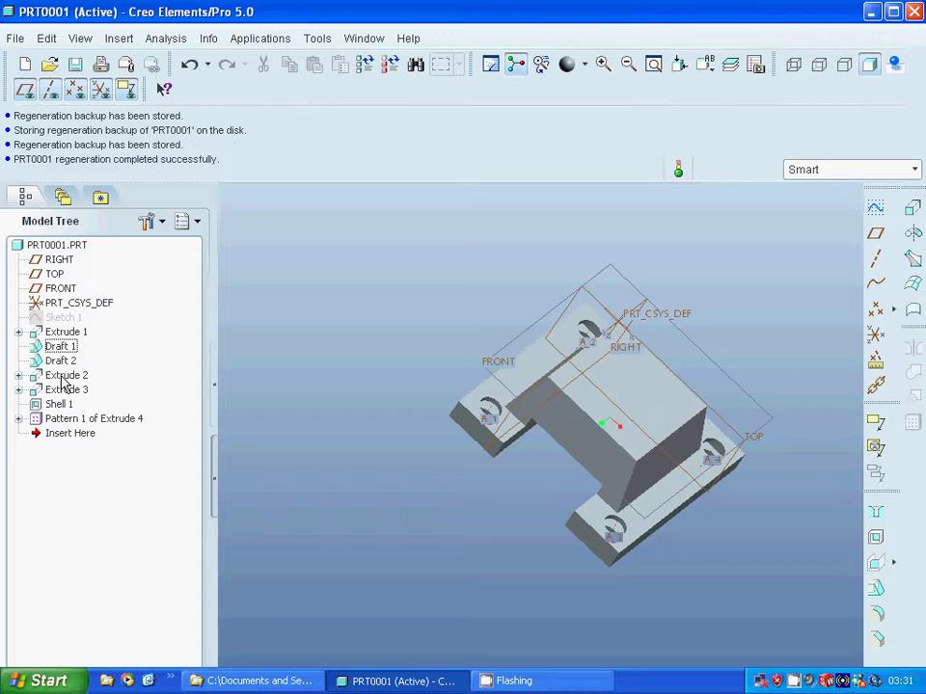
pyautogui.moveTo(63, 381); pyautogui.dragTo(67, 407)
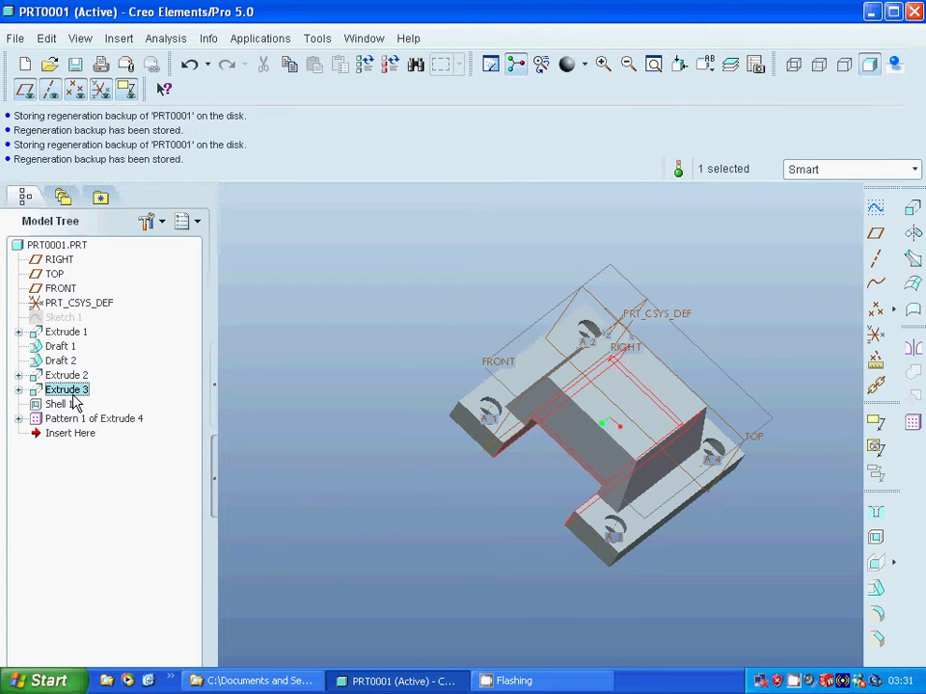
pyautogui.click(71, 377)
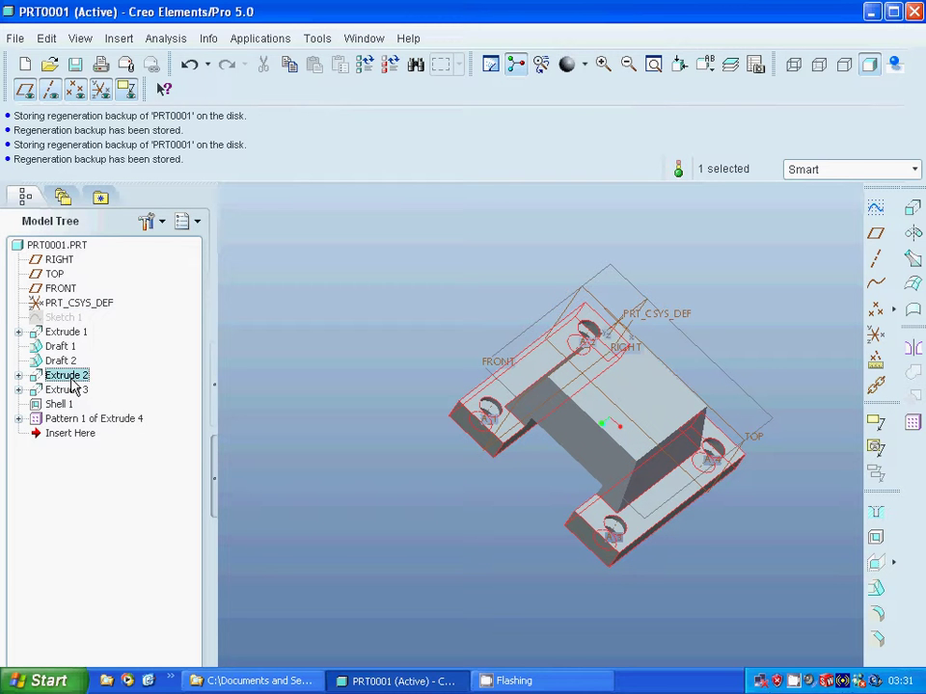
pyautogui.keyDown('ctrl'); pyautogui.click(73, 391); pyautogui.keyUp('ctrl')
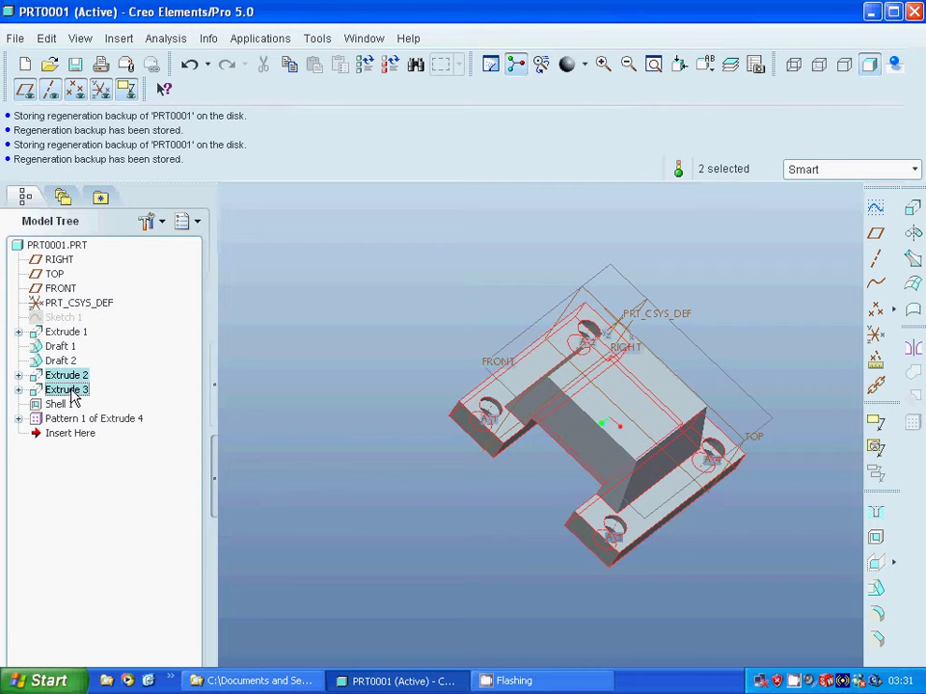
pyautogui.rightClick(73, 395)
pyautogui.click(109, 425)
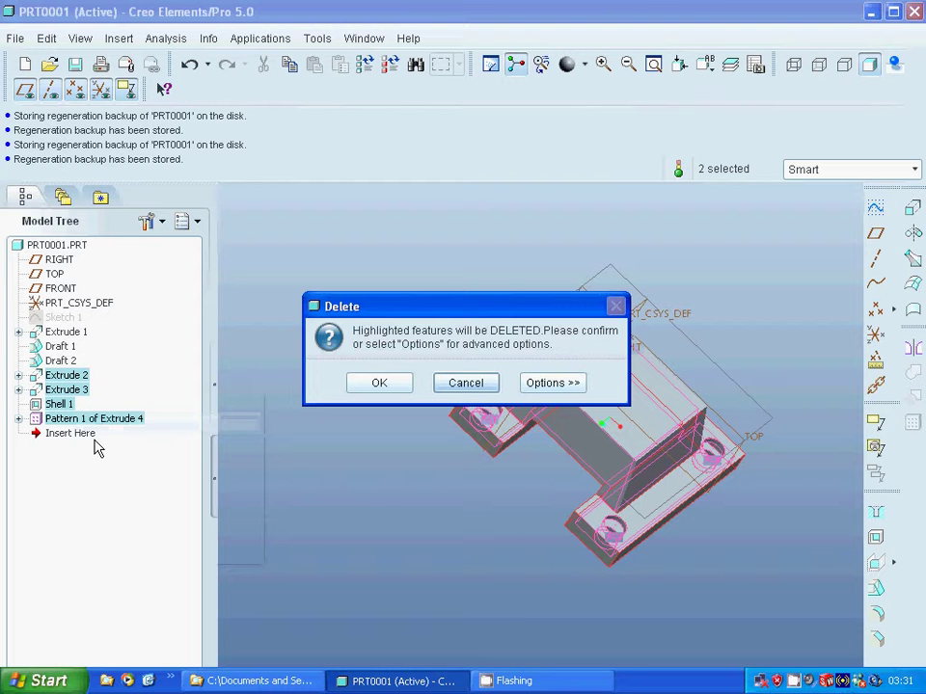
pyautogui.click(461, 385)
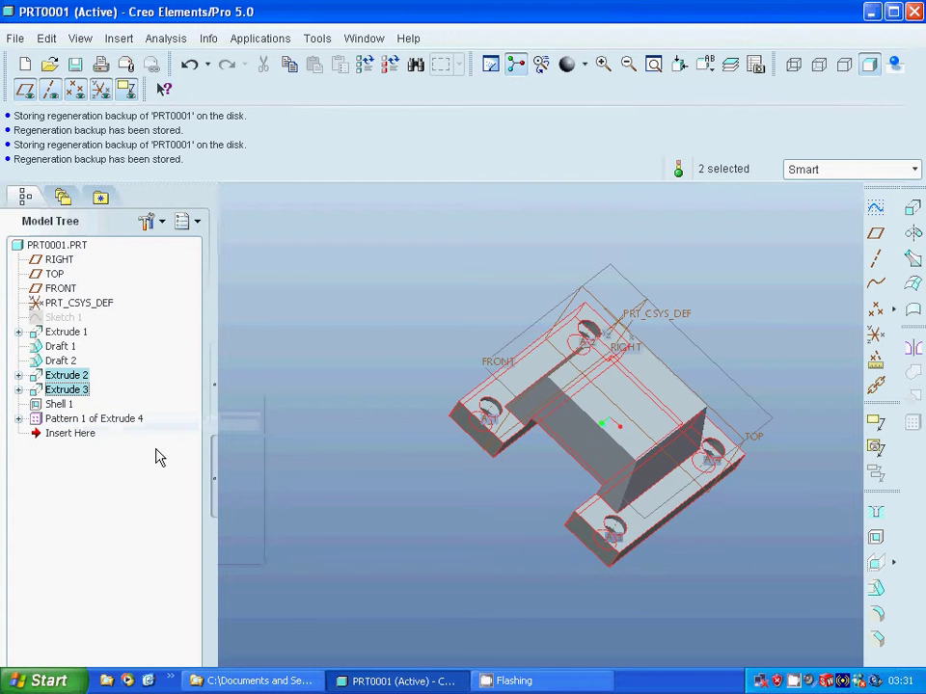
pyautogui.doubleClick(67, 376)
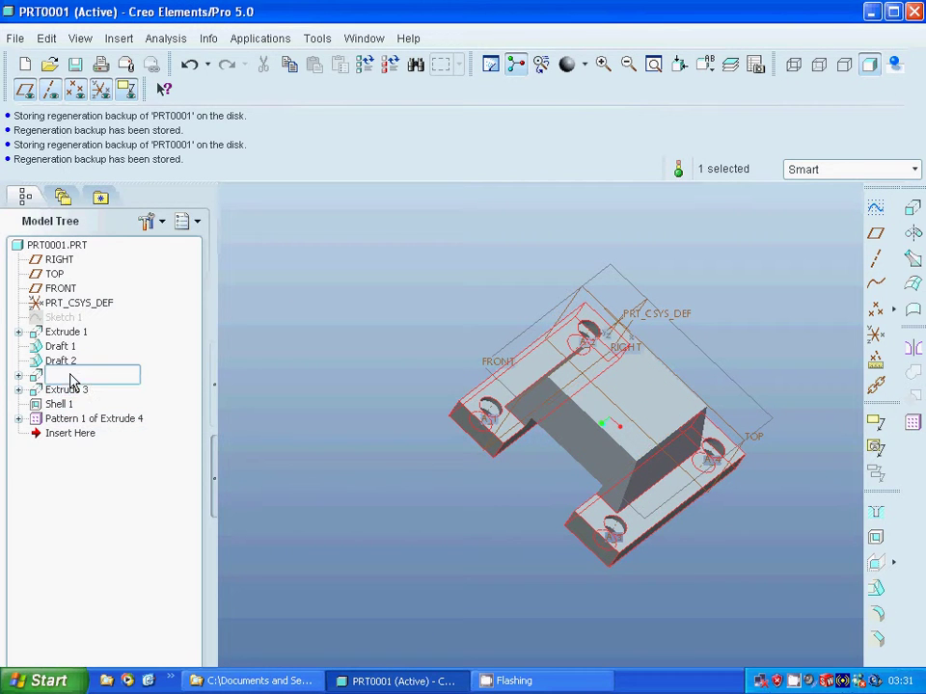
pyautogui.rightClick(71, 375)
pyautogui.click(21, 493)
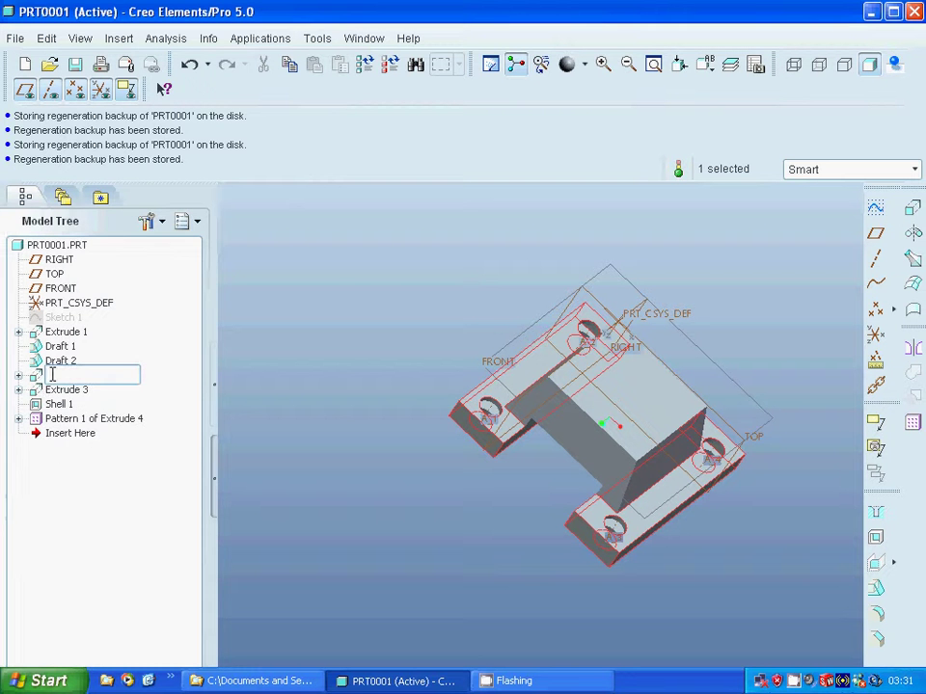
pyautogui.press('Escape')
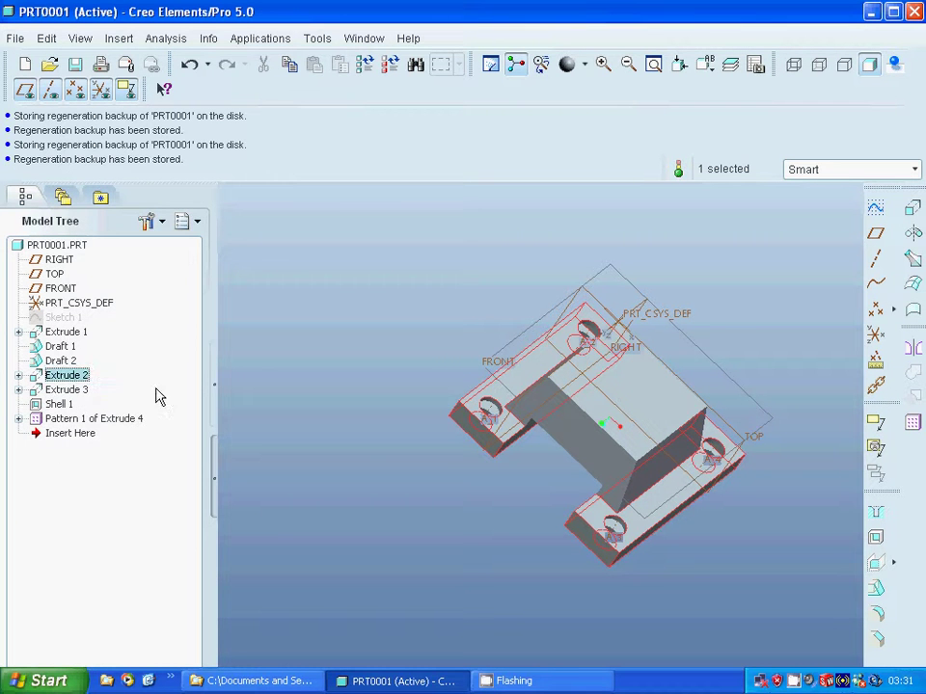
# - Delete Extrude 2 together with its dependent Extrude 3, Shell 1 and Pattern 1 of Extrude 4, including features referenced in Mechanica
pyautogui.rightClick(70, 384)
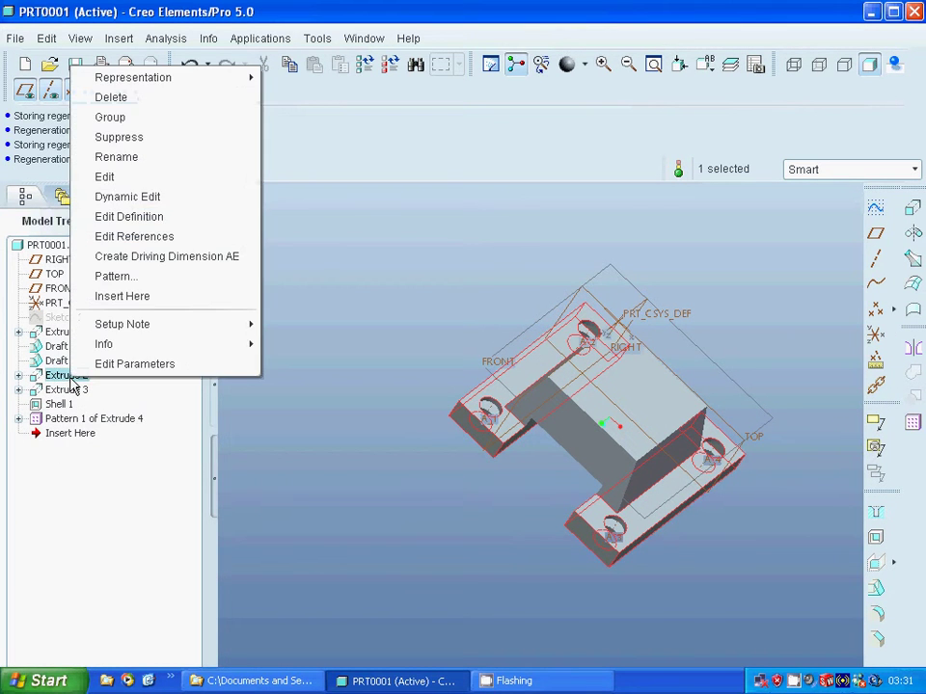
pyautogui.click(111, 98)
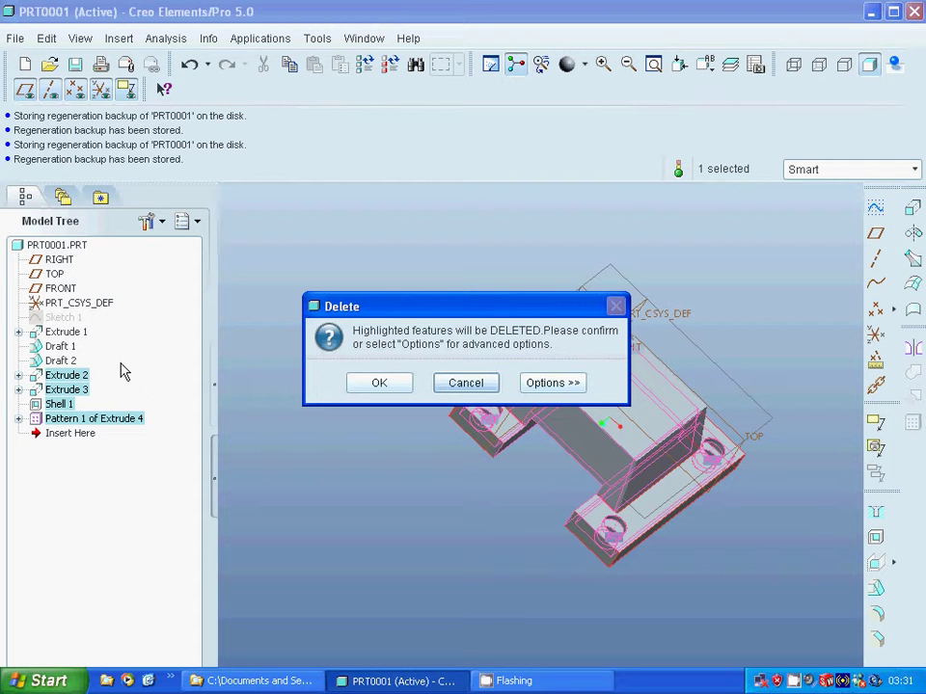
pyautogui.click(379, 383)
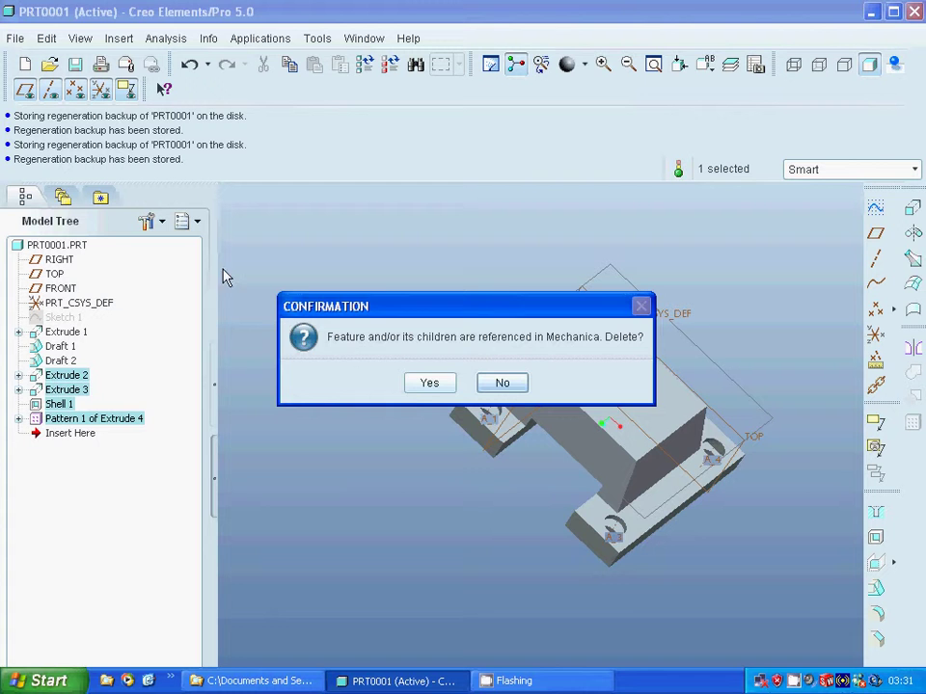
pyautogui.click(422, 386)
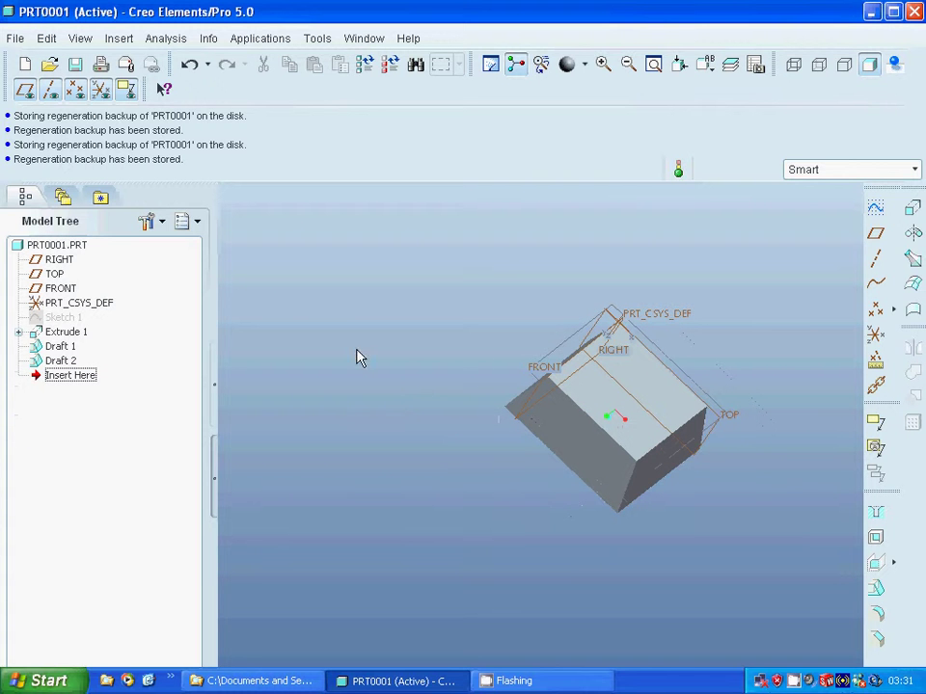
# - Shell the remaining drafted block with a wall thickness of 5, without removing any surface
pyautogui.click(875, 537)
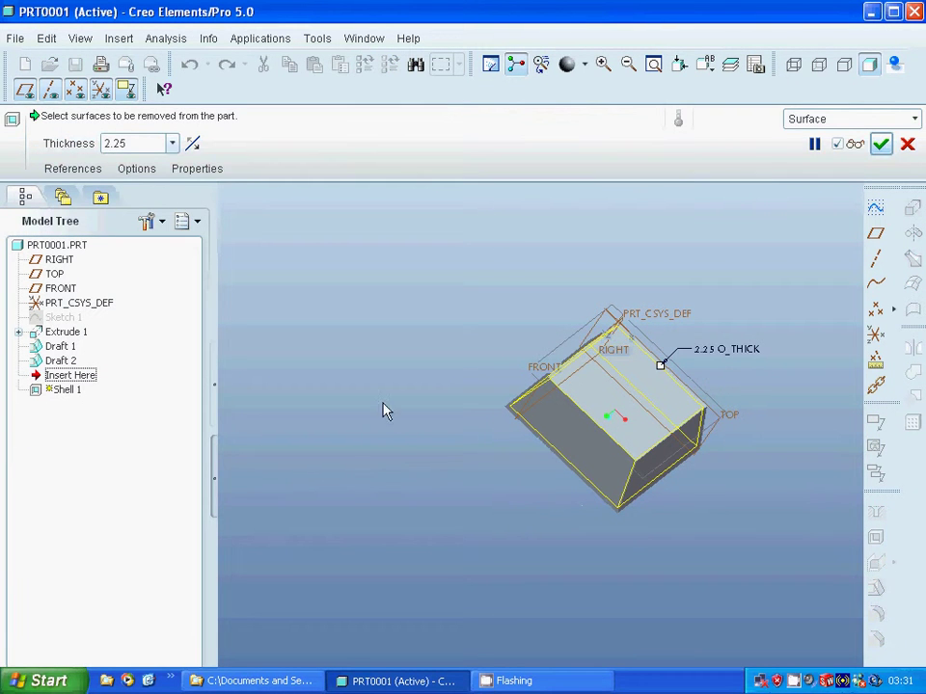
pyautogui.click(144, 148)
pyautogui.write('5')
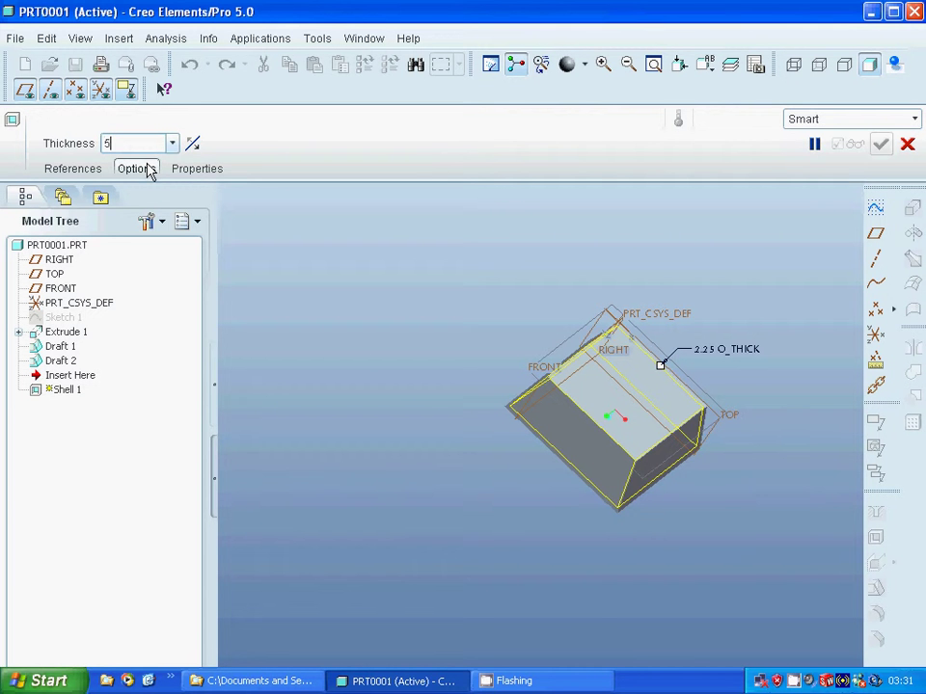
pyautogui.press('Return')
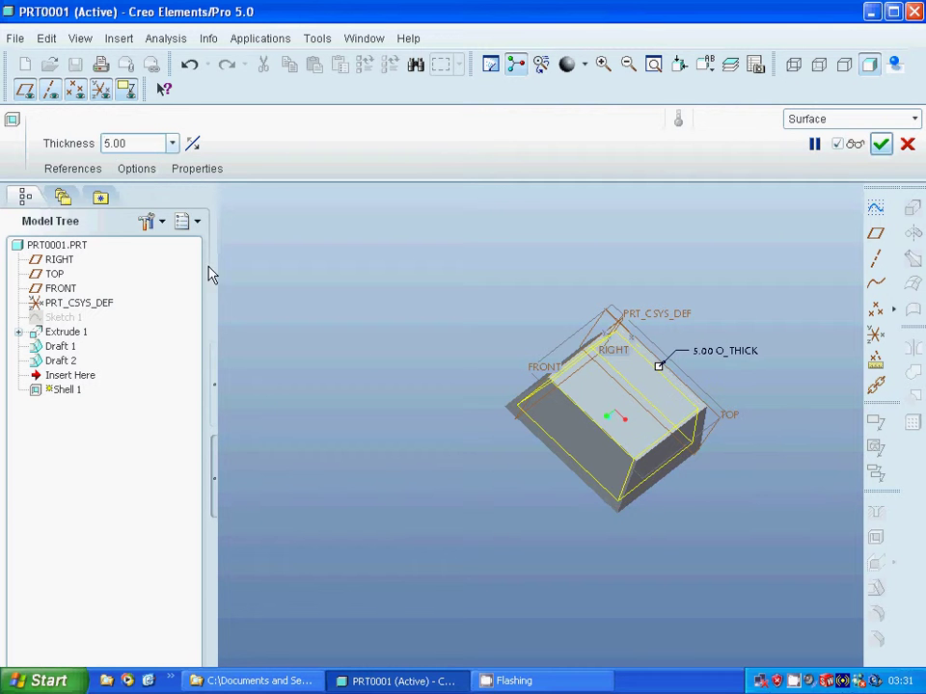
pyautogui.click(879, 145)
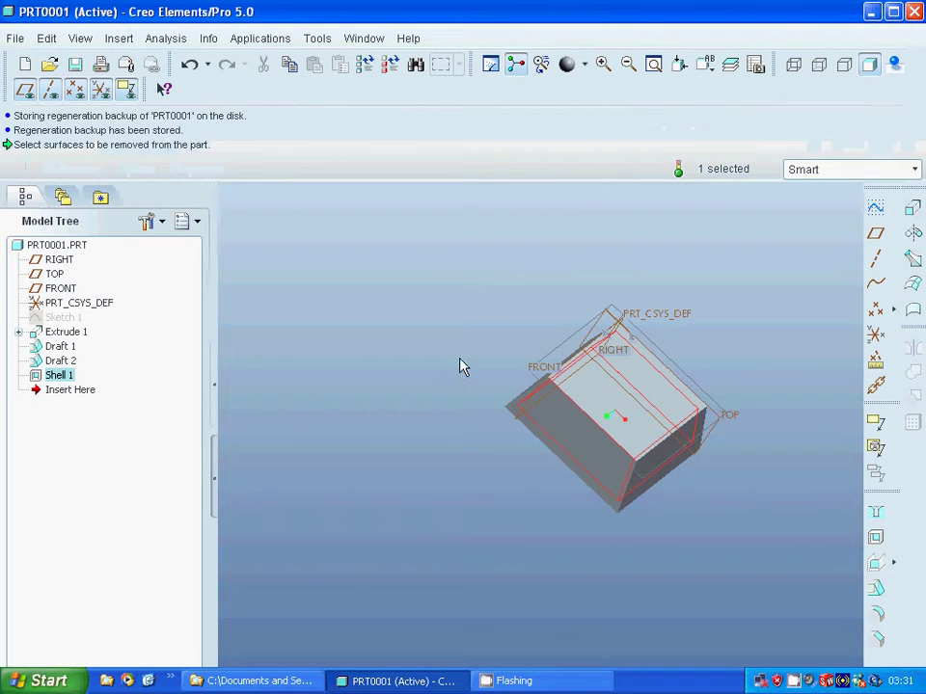
# - Edit the definition of Shell 1 to remove the block's large base face, leaving it open underneath
pyautogui.rightClick(54, 374)
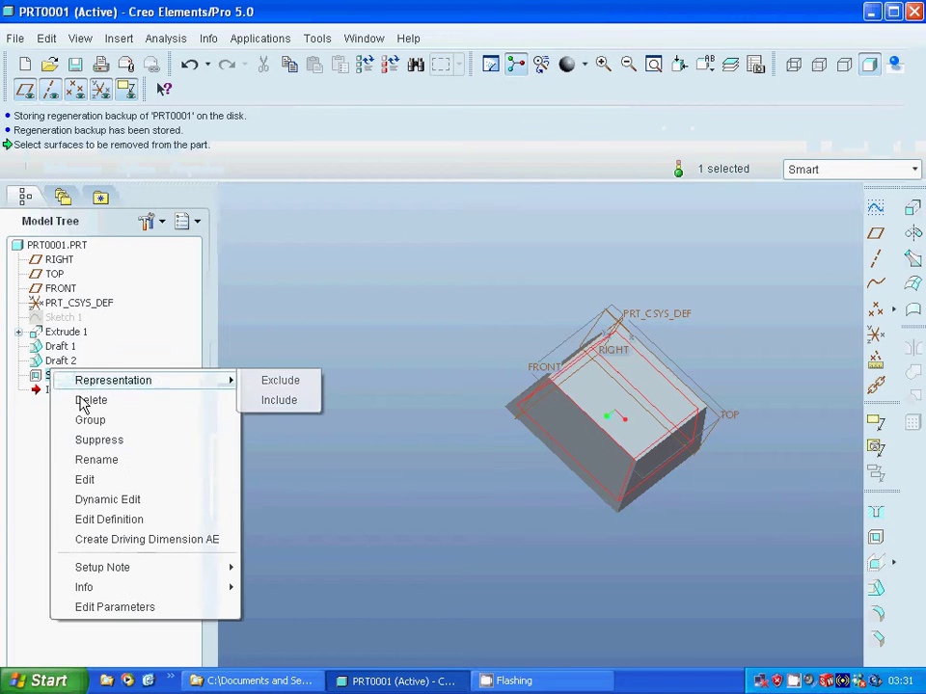
pyautogui.click(105, 520)
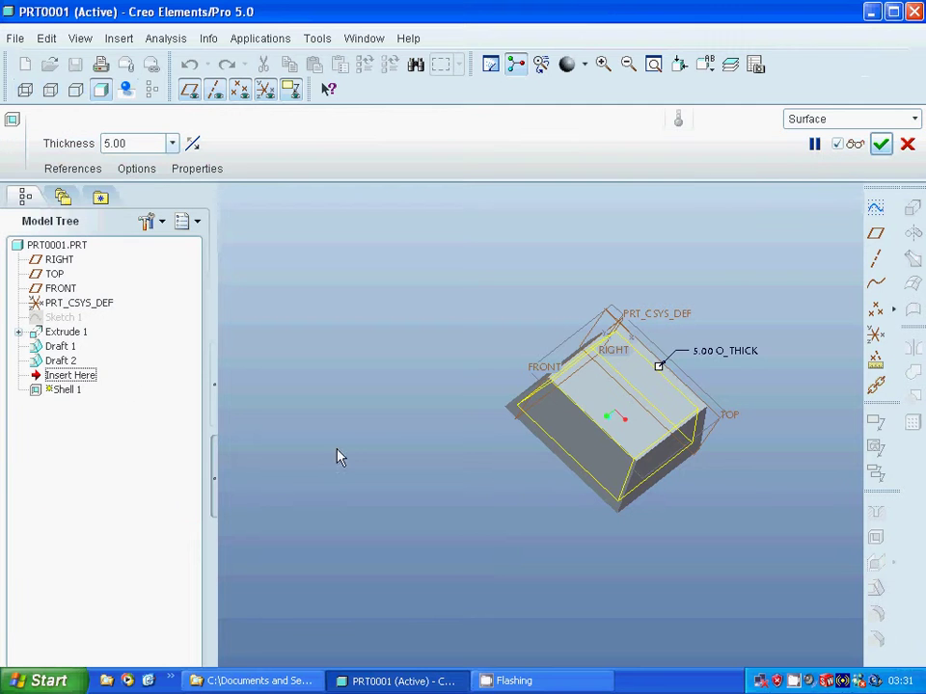
pyautogui.moveTo(351, 449); pyautogui.dragTo(570, 411, button='middle')
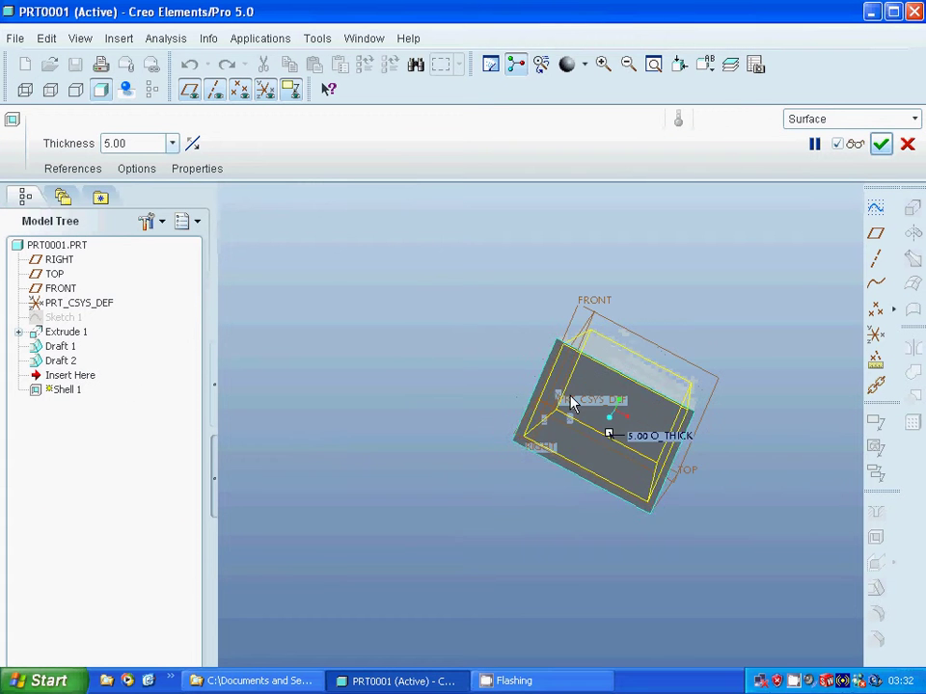
pyautogui.click(573, 402)
pyautogui.click(881, 144)
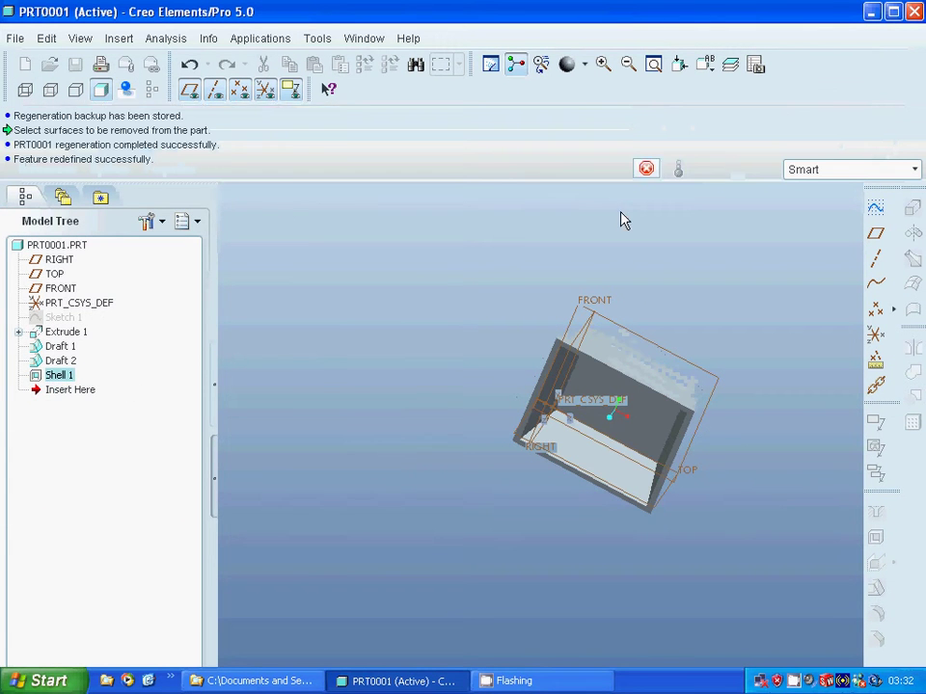
pyautogui.click(437, 329)
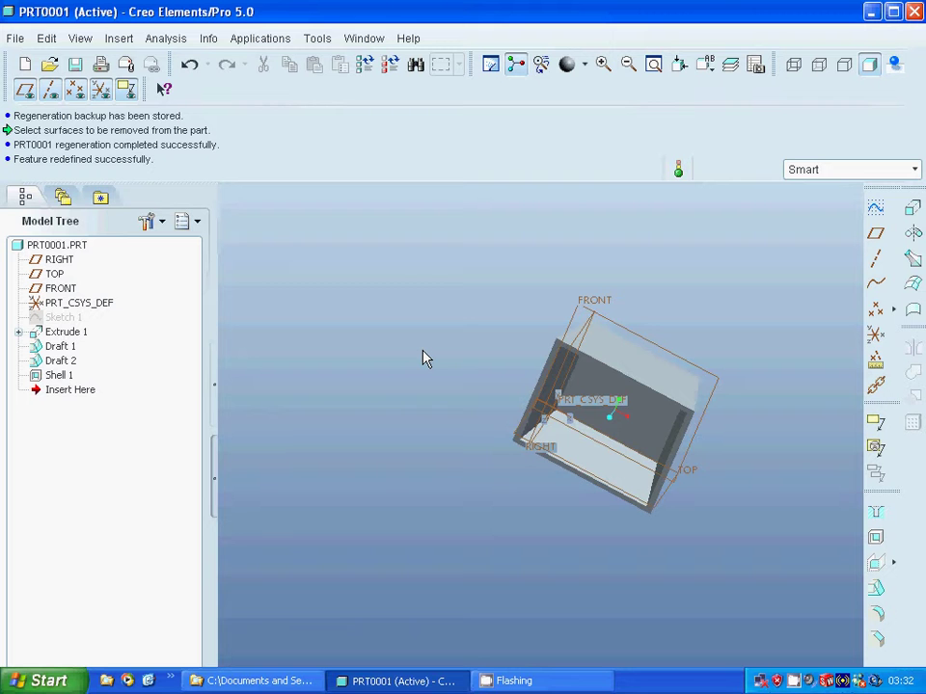
# - Start an Extrude with an internal sketch on the shell's open rim face, using the RIGHT datum as reference with Right orientation
pyautogui.moveTo(428, 356); pyautogui.dragTo(366, 410, button='middle')
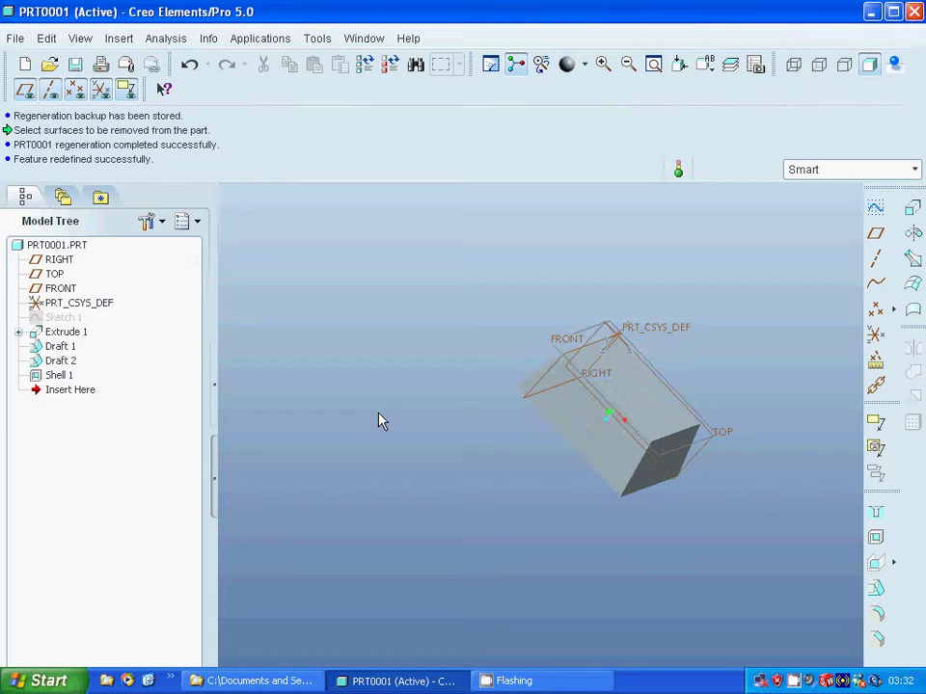
pyautogui.moveTo(383, 418); pyautogui.dragTo(428, 353, button='middle')
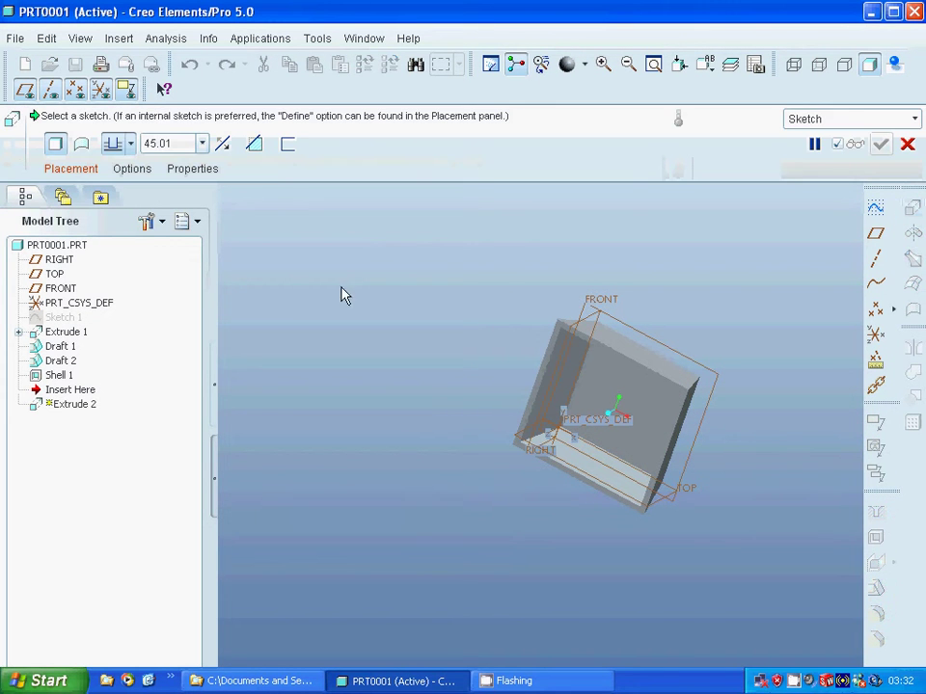
pyautogui.click(94, 169)
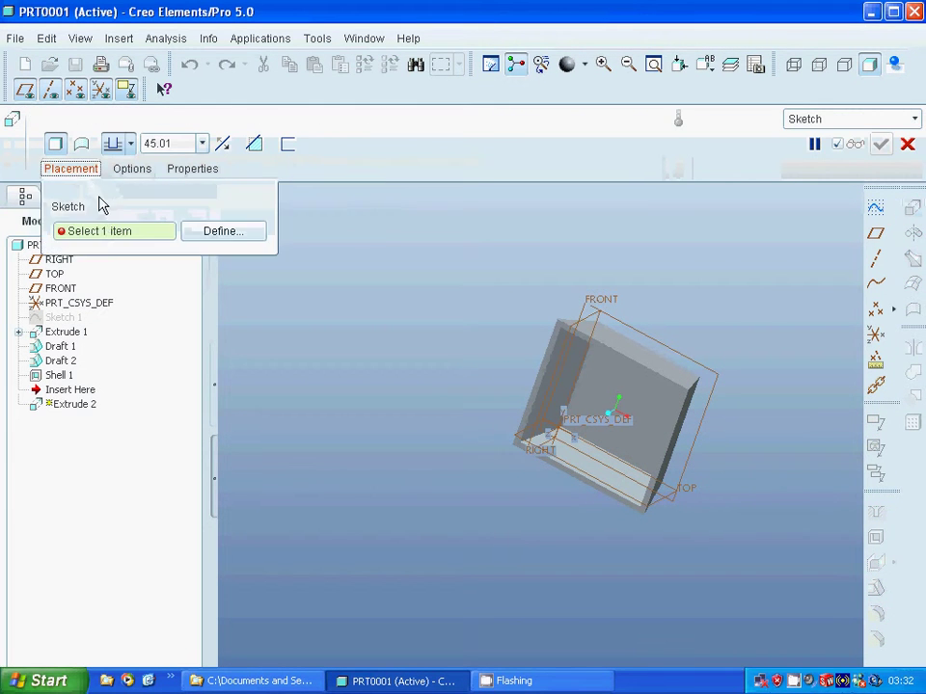
pyautogui.click(219, 232)
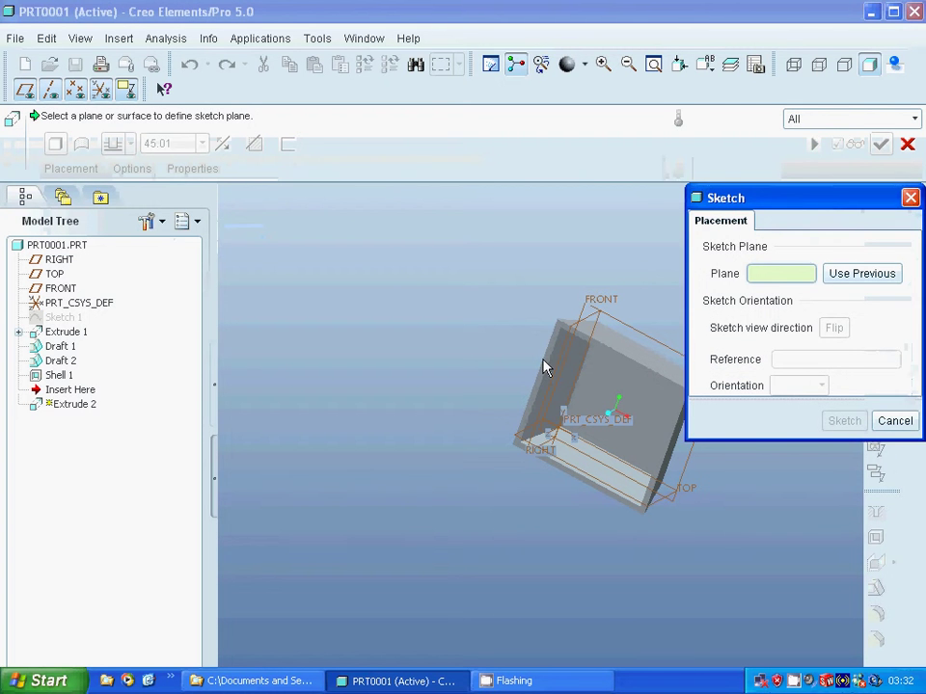
pyautogui.click(558, 336)
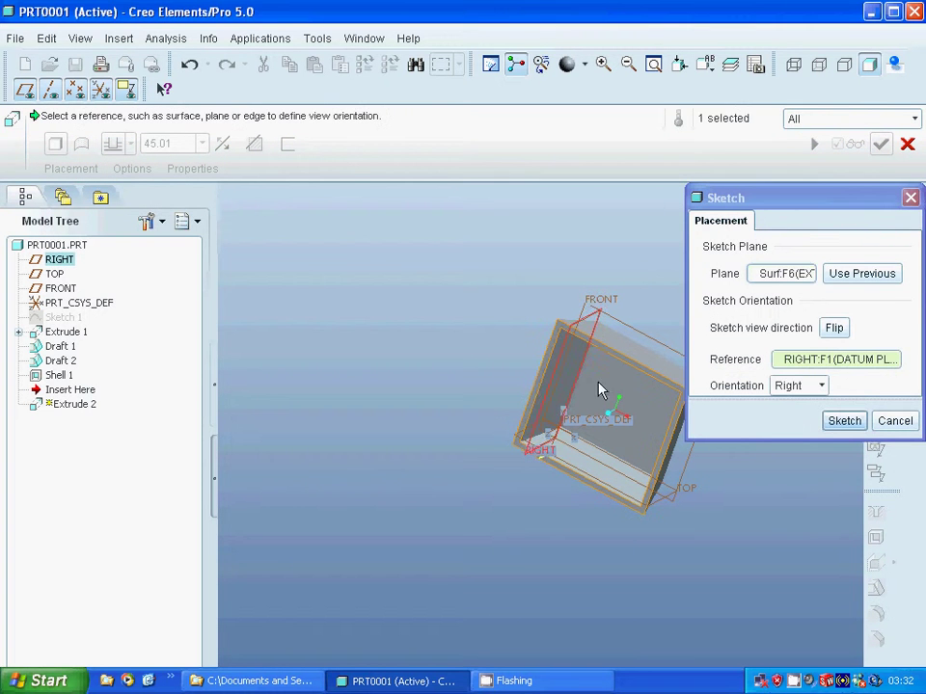
pyautogui.click(845, 421)
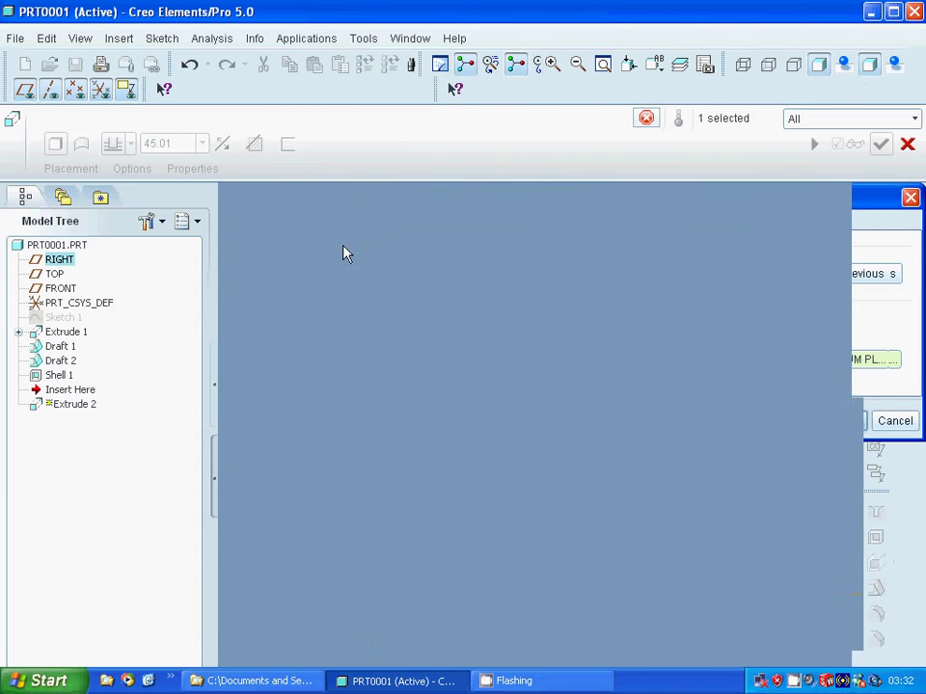
# - Sketch a rectangle around the shelled block, larger than its outline on all four sides
pyautogui.click(576, 65)
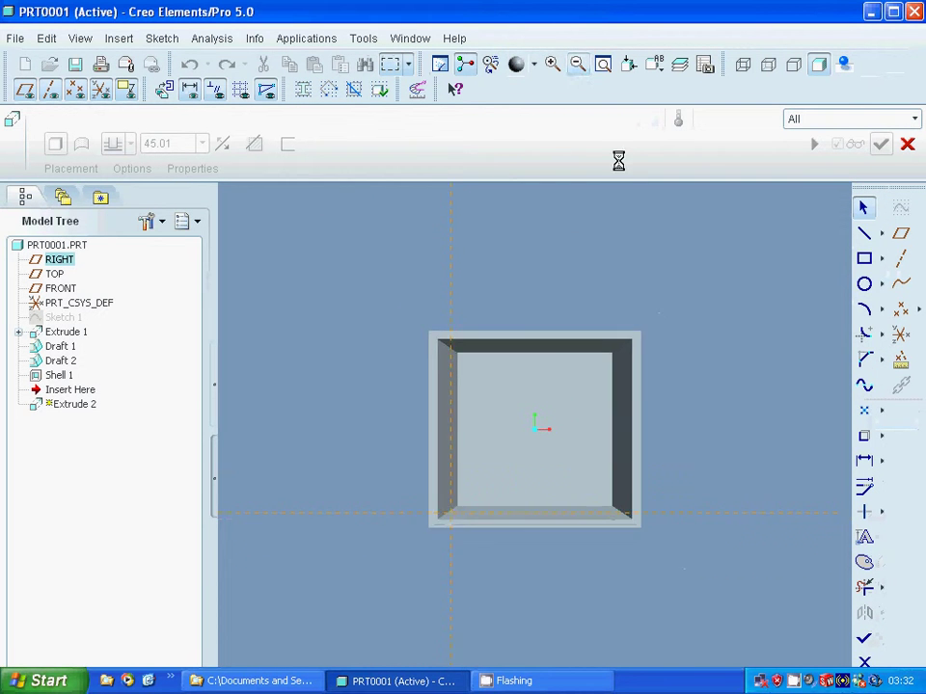
pyautogui.click(864, 260)
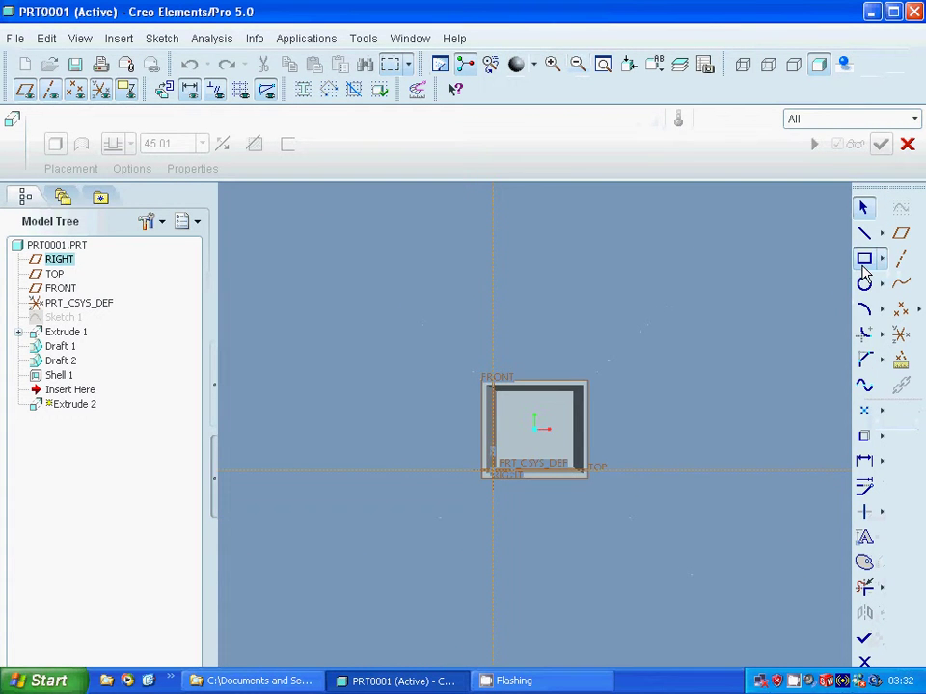
pyautogui.click(443, 348)
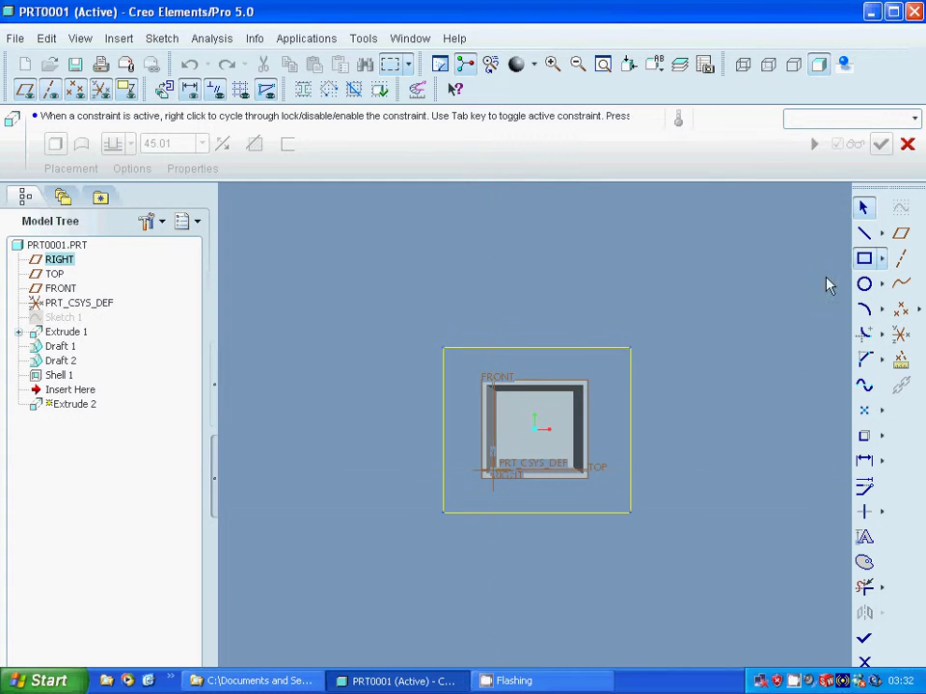
pyautogui.click(862, 206)
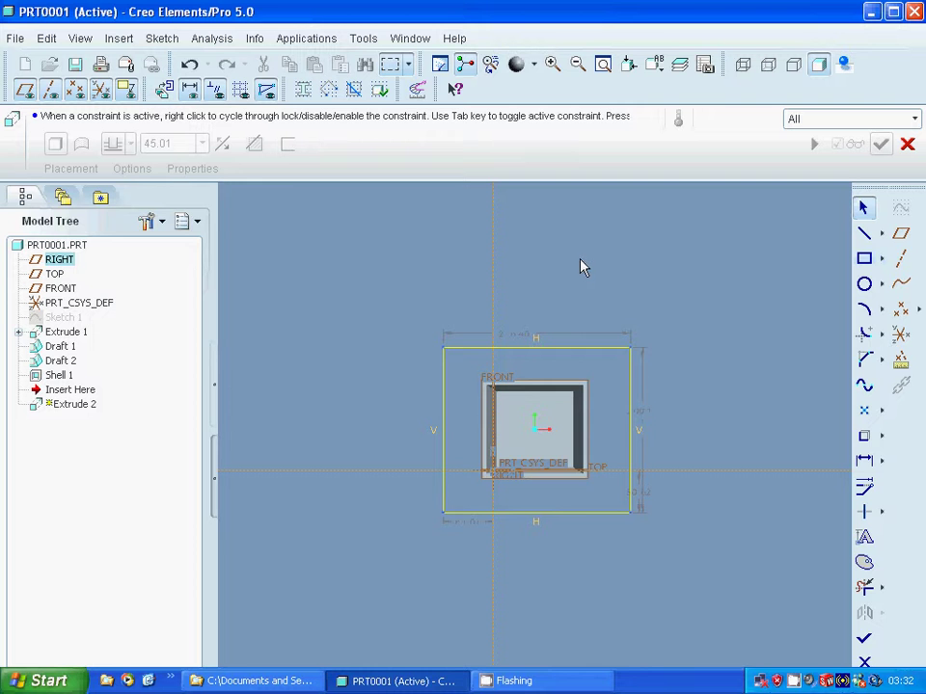
# - Set the rectangle's width to 200 and its left side's offset from the vertical reference to 50
pyautogui.doubleClick(515, 341)
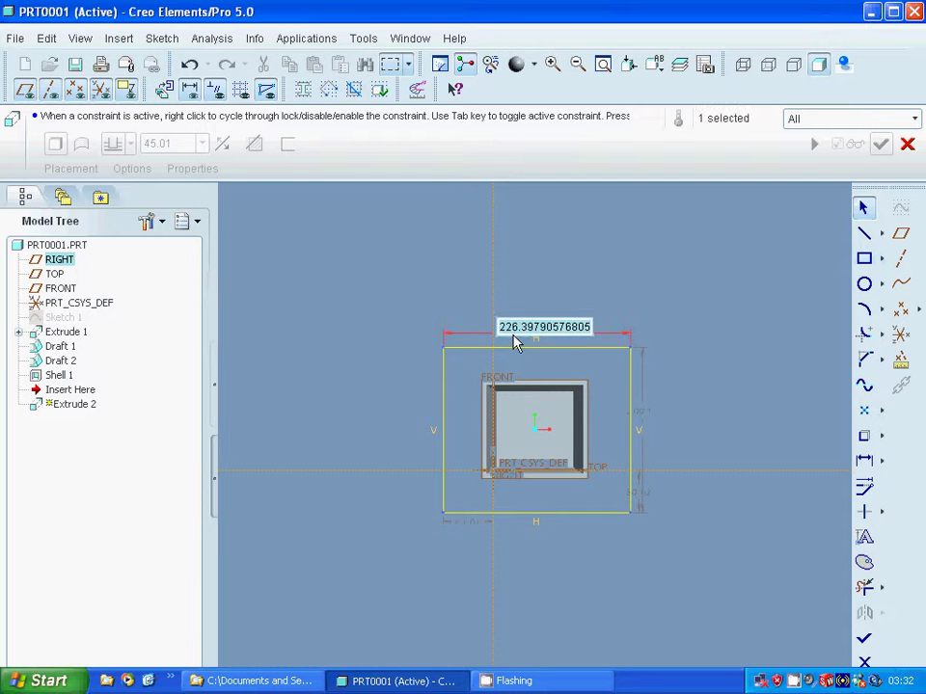
pyautogui.write('2')
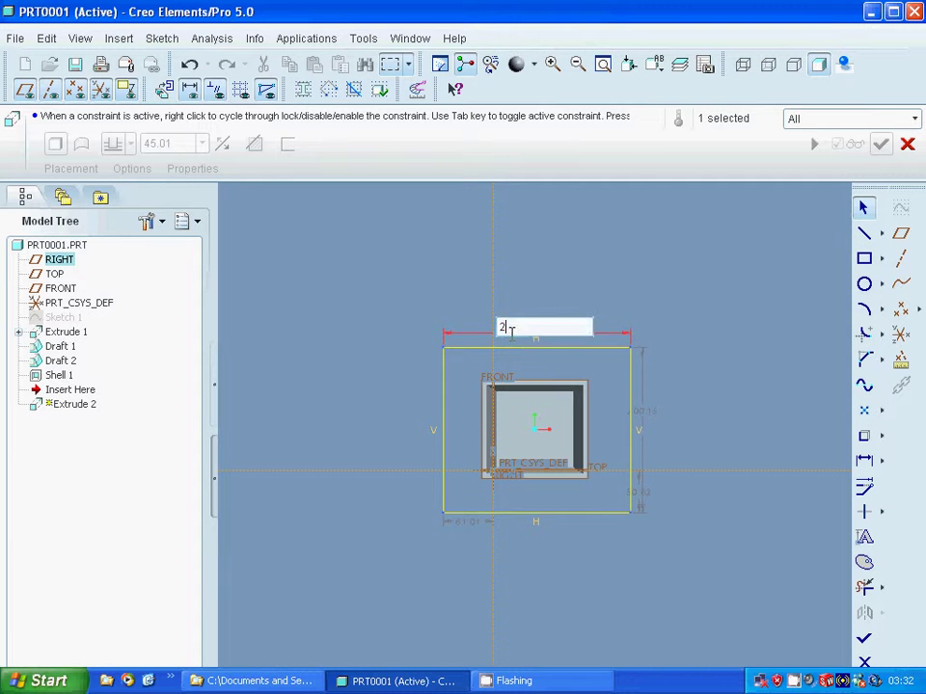
pyautogui.write('00')
pyautogui.press('Return')
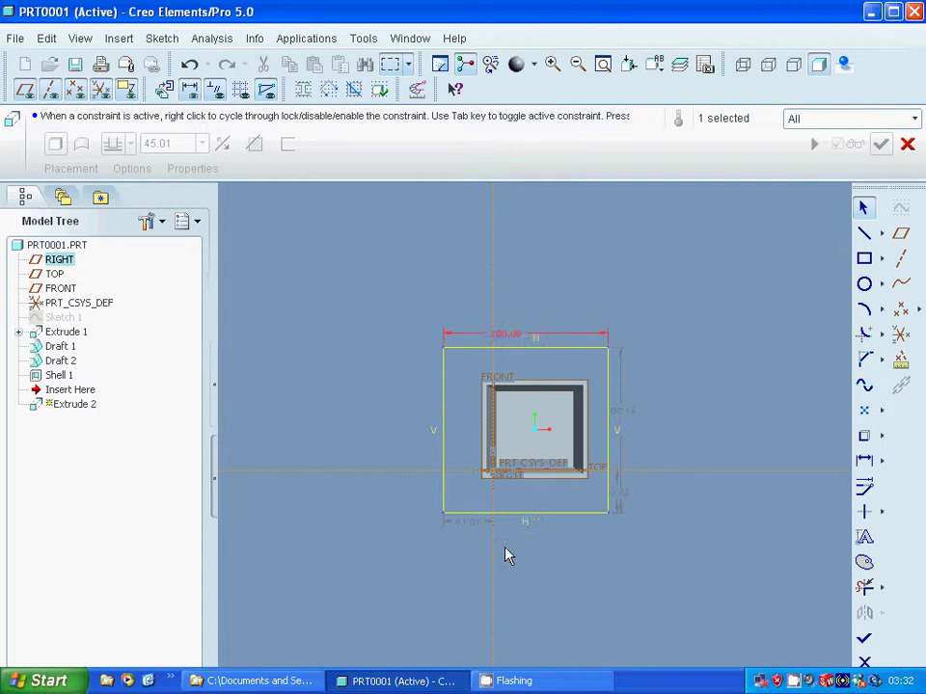
pyautogui.doubleClick(462, 522)
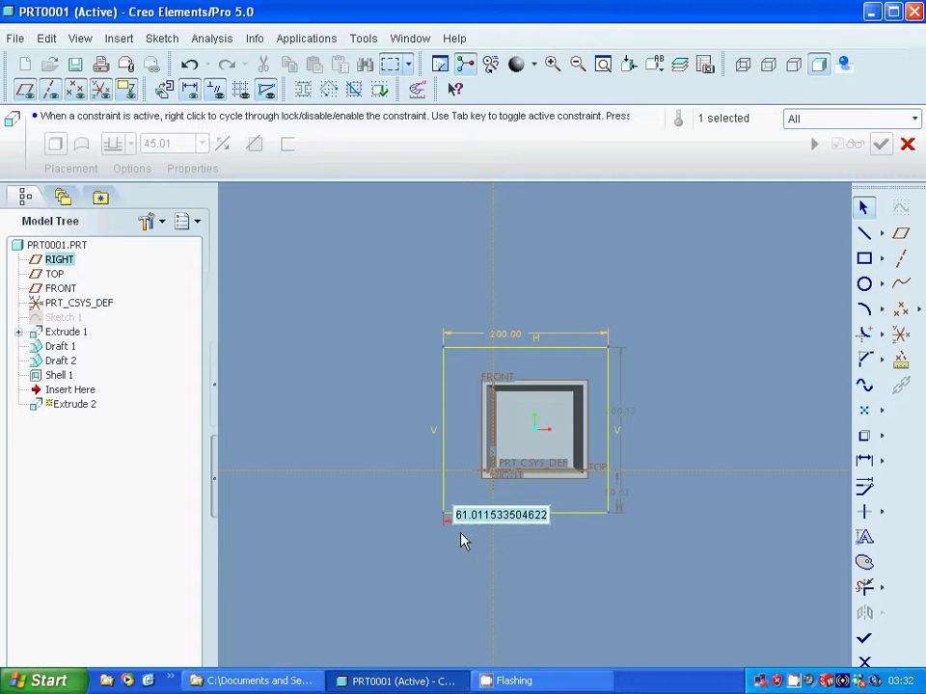
pyautogui.write('60')
pyautogui.press('Return')
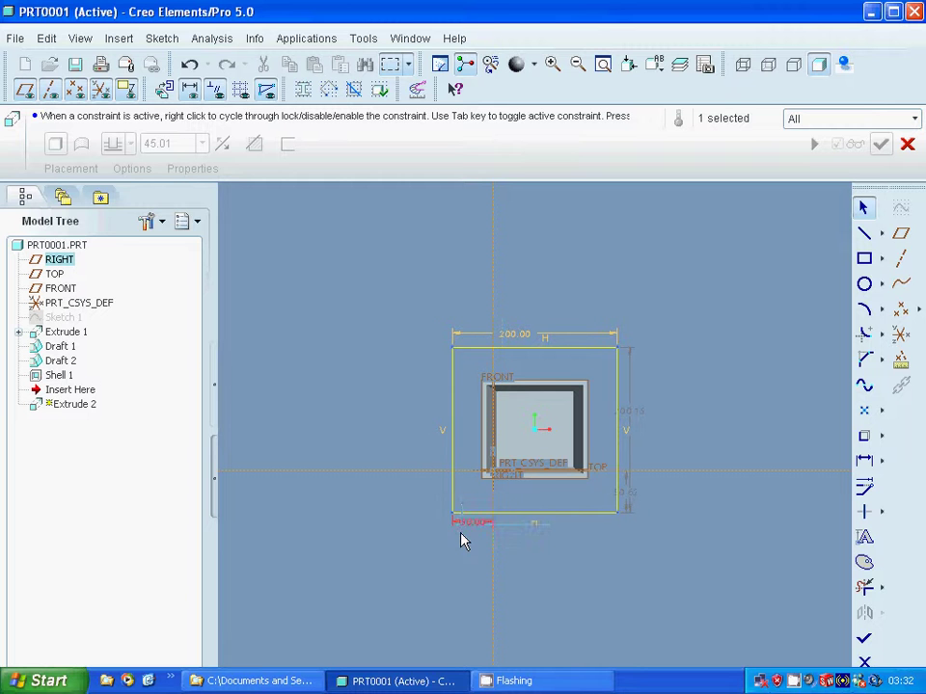
# - Set the rectangle's lower edge 50 from the horizontal reference and its height to 200
pyautogui.click(627, 505)
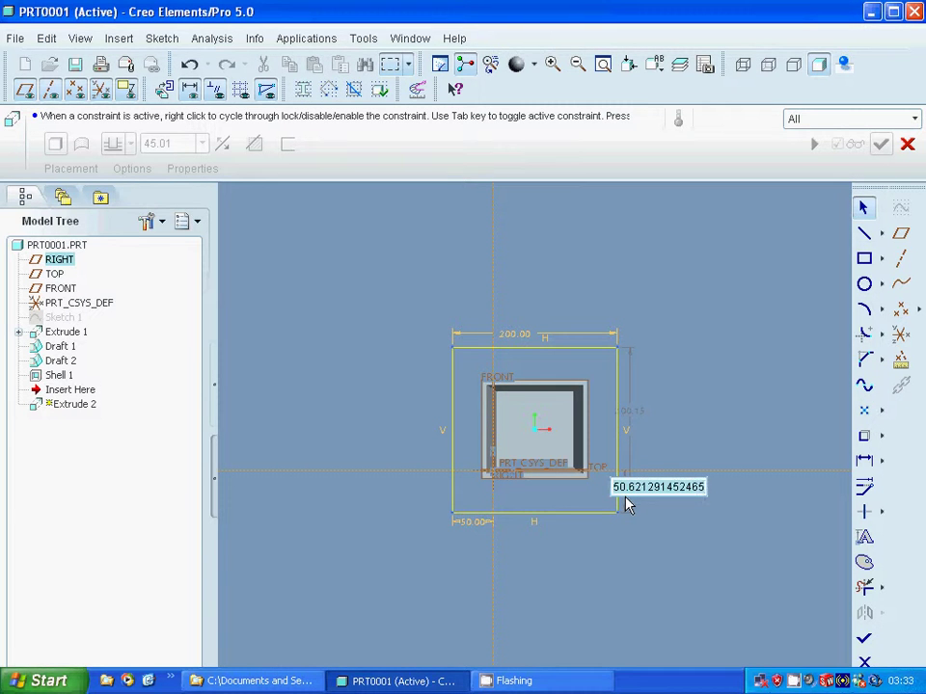
pyautogui.write('50')
pyautogui.press('Return')
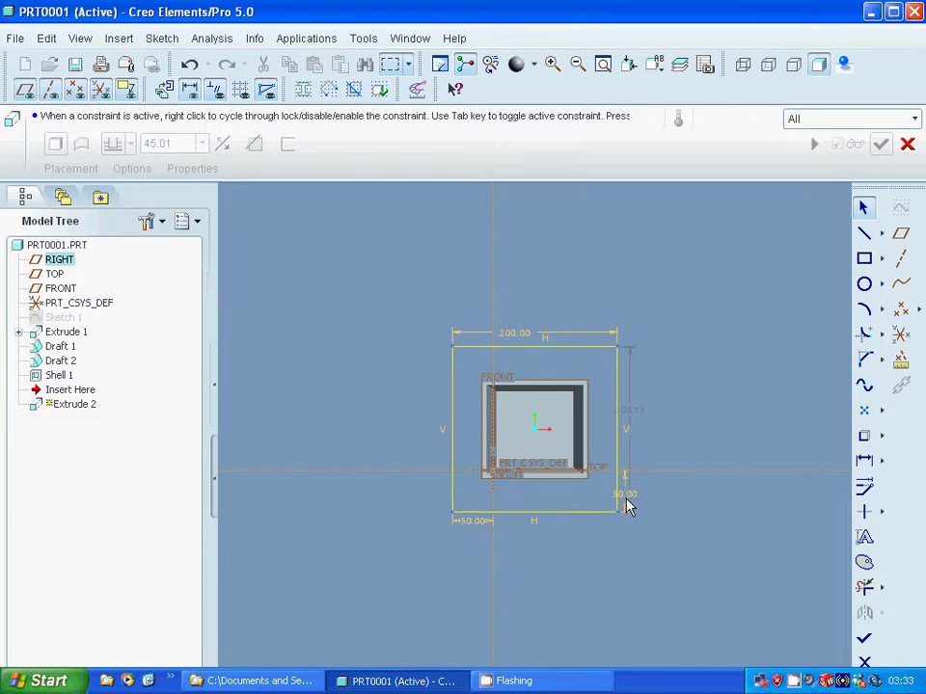
pyautogui.doubleClick(635, 420)
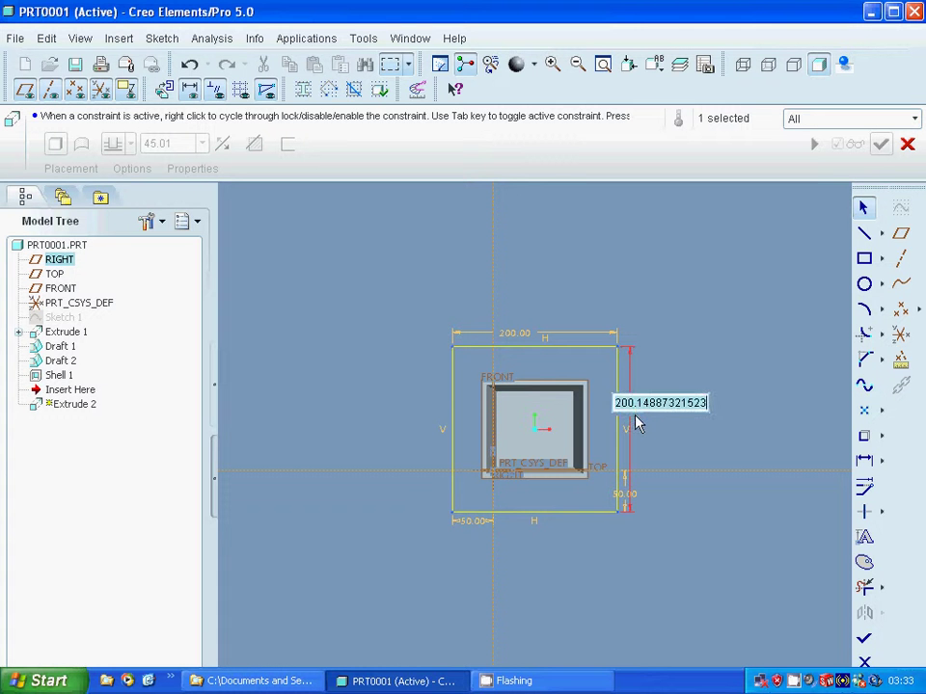
pyautogui.write('200')
pyautogui.press('Return')
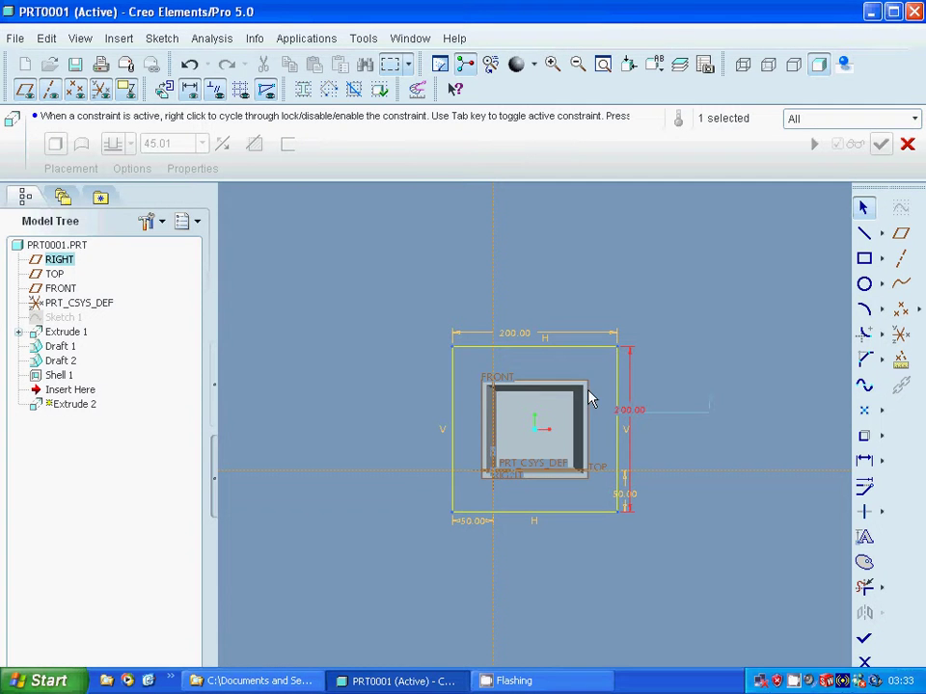
# - Finish the sketch and extrude the rectangle to a depth of 20 as the base plate
pyautogui.click(864, 639)
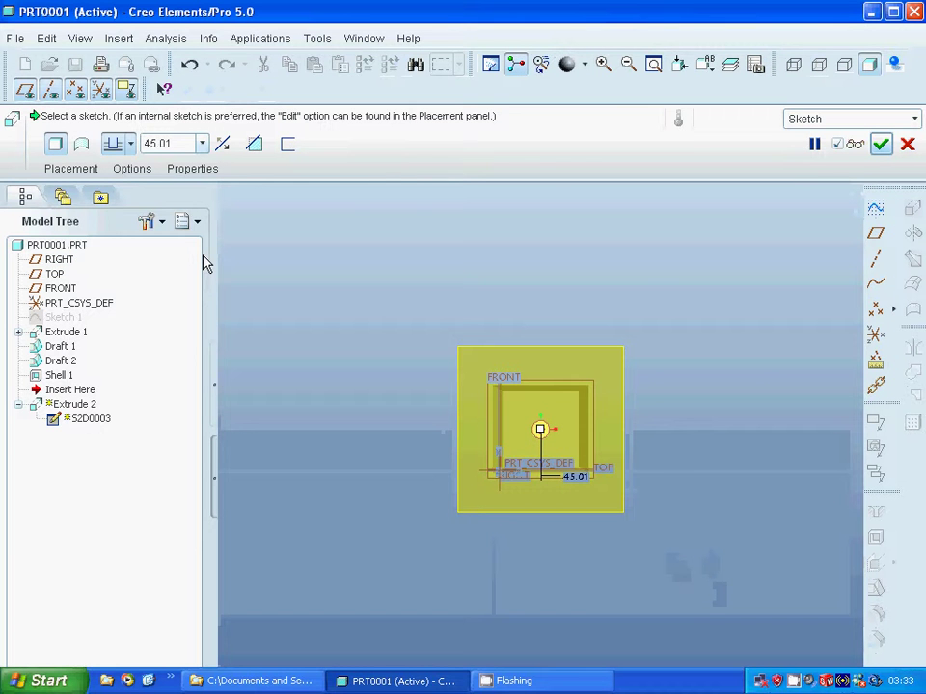
pyautogui.doubleClick(143, 143)
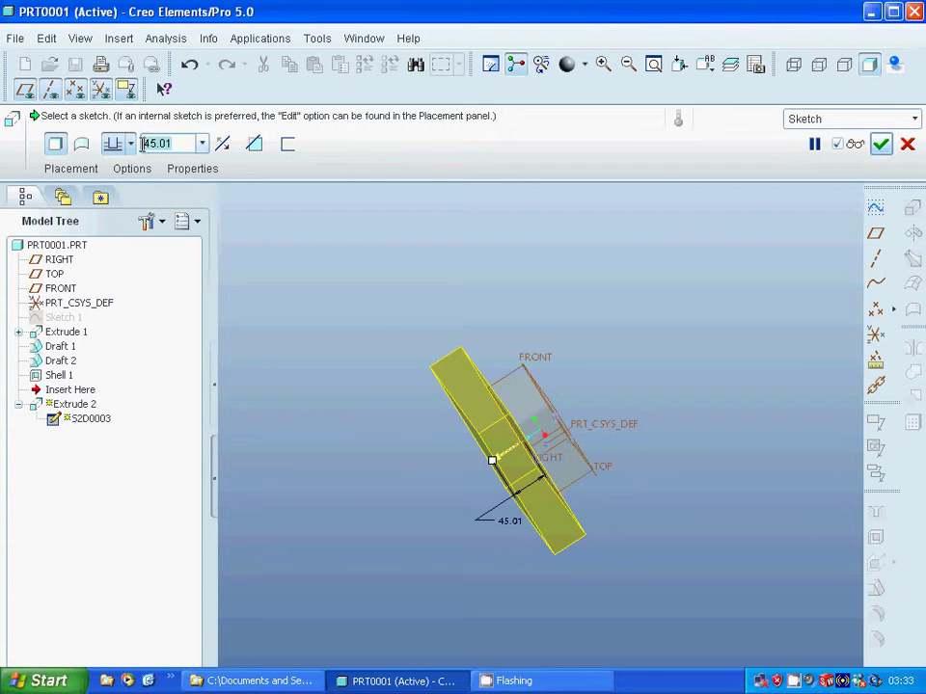
pyautogui.write('2')
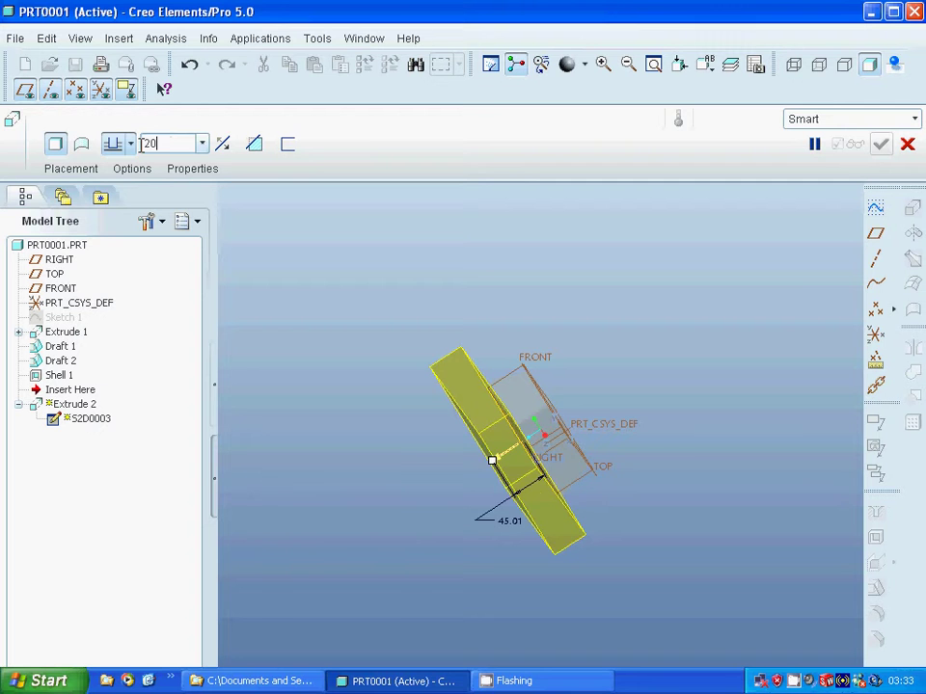
pyautogui.write('0')
pyautogui.press('Return')
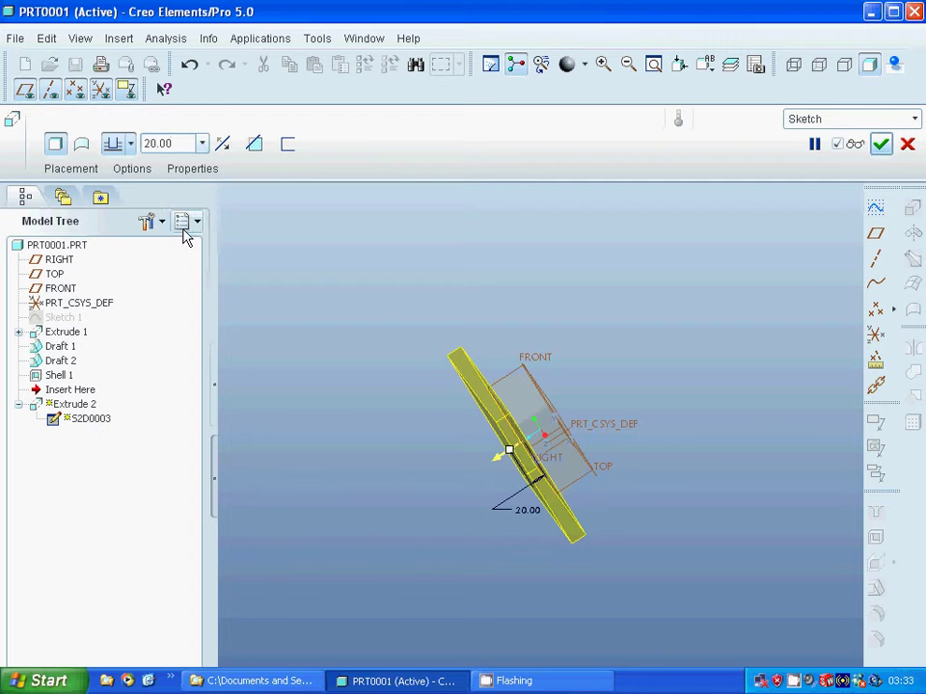
pyautogui.click(880, 146)
pyautogui.moveTo(407, 386); pyautogui.dragTo(404, 399, button='middle')
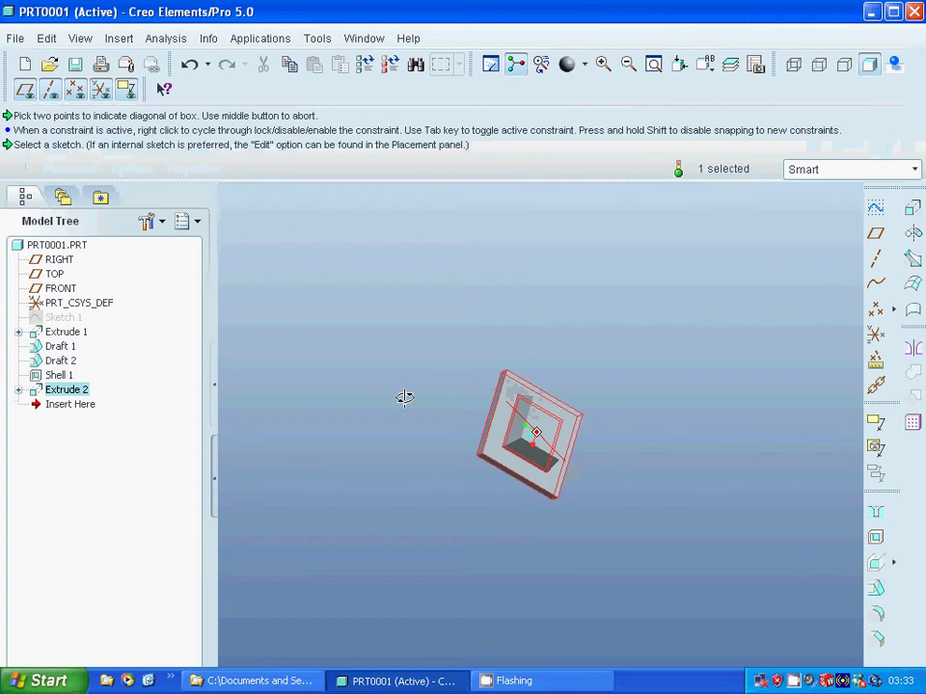
pyautogui.click(431, 434)
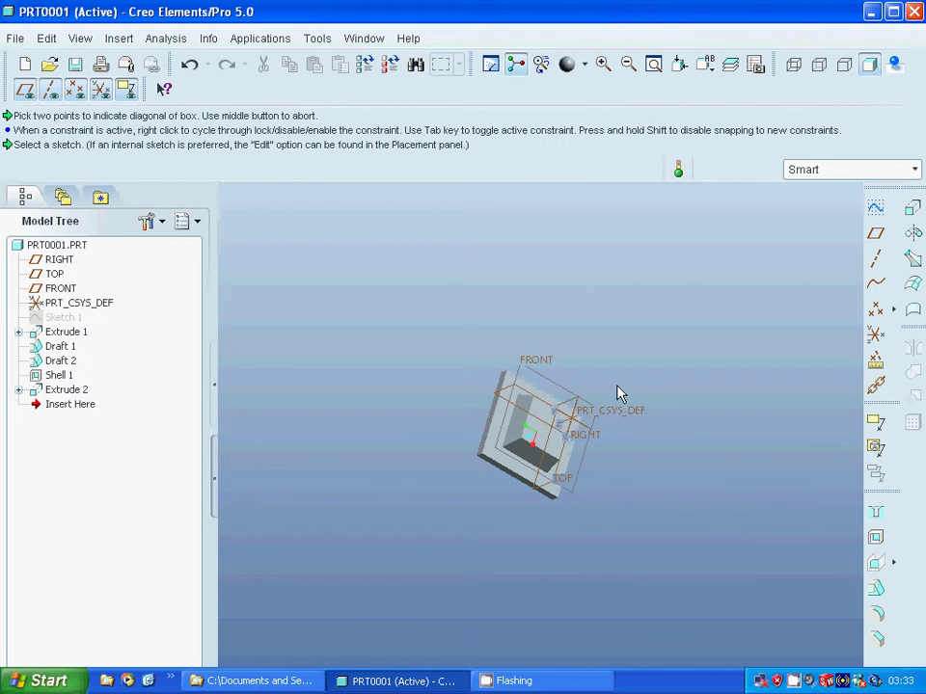
# - Start another Extrude with an internal sketch on the base plate's narrow side face, keeping the default orientation
pyautogui.moveTo(619, 394); pyautogui.dragTo(614, 356, button='middle')
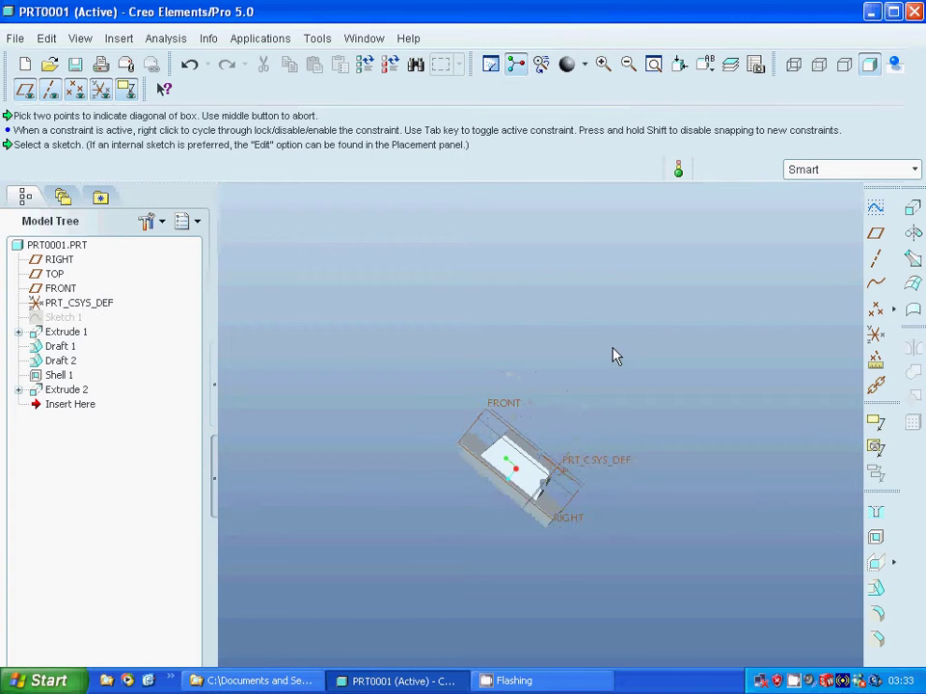
pyautogui.click(909, 210)
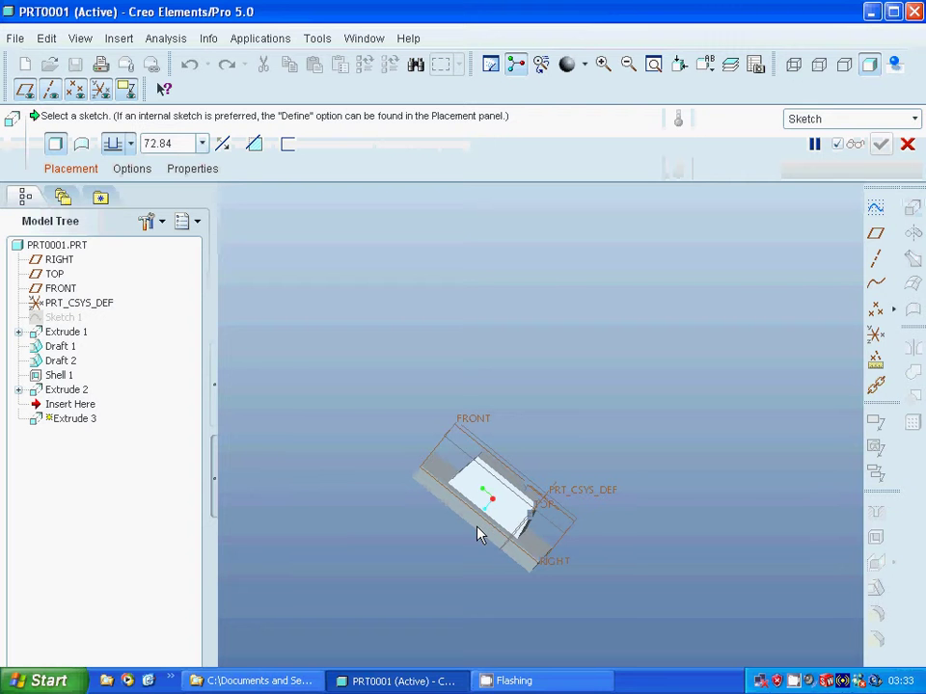
pyautogui.click(72, 168)
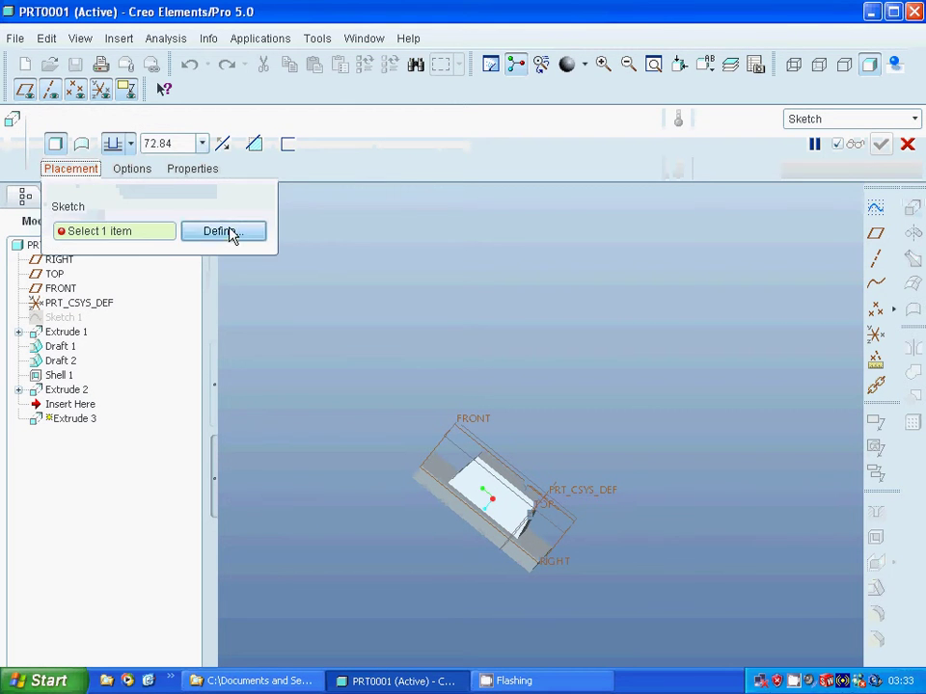
pyautogui.click(229, 233)
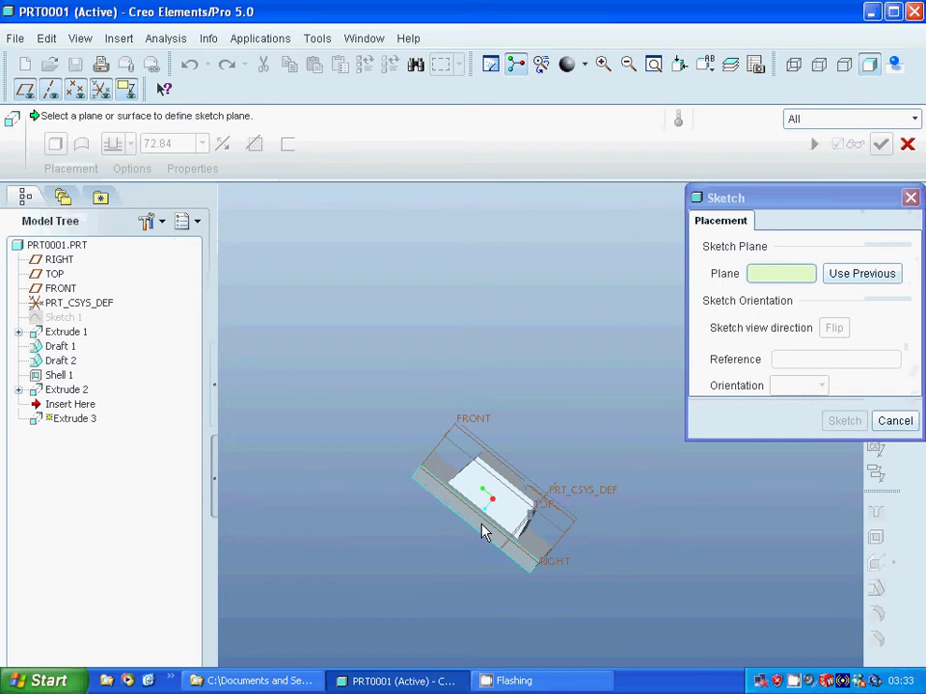
pyautogui.click(482, 529)
pyautogui.click(852, 425)
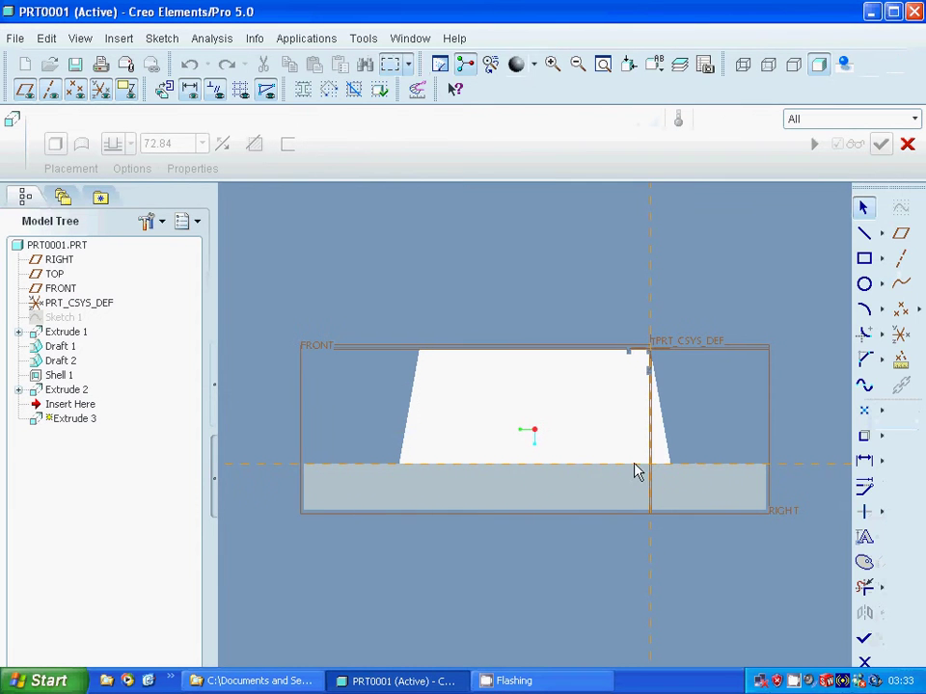
# - Sketch a rectangle about 87 wide and 47 high across the side face, extending above and below the base plate
pyautogui.click(864, 258)
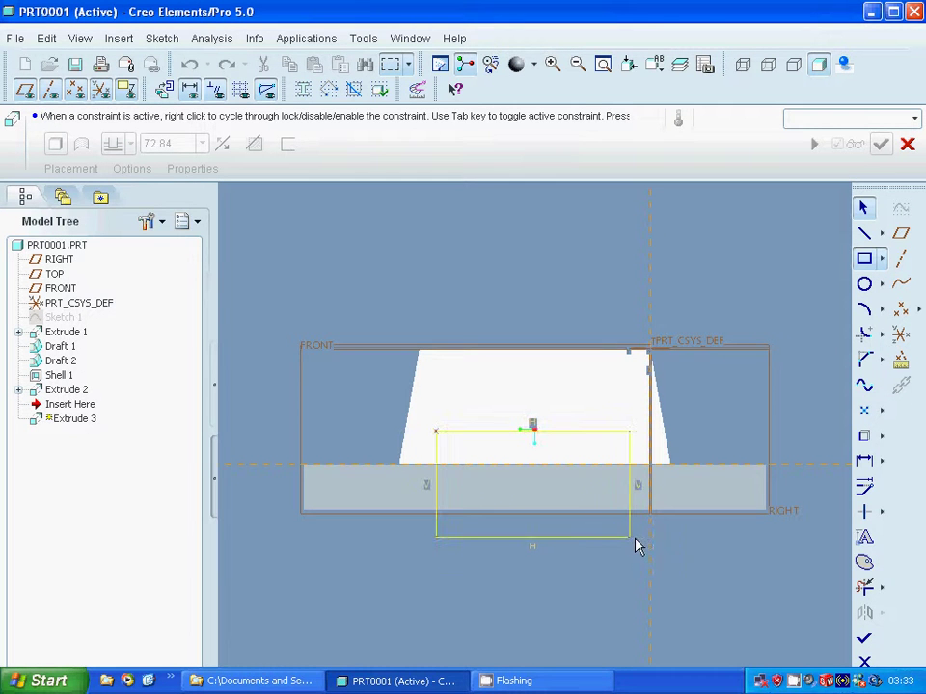
pyautogui.click(637, 546)
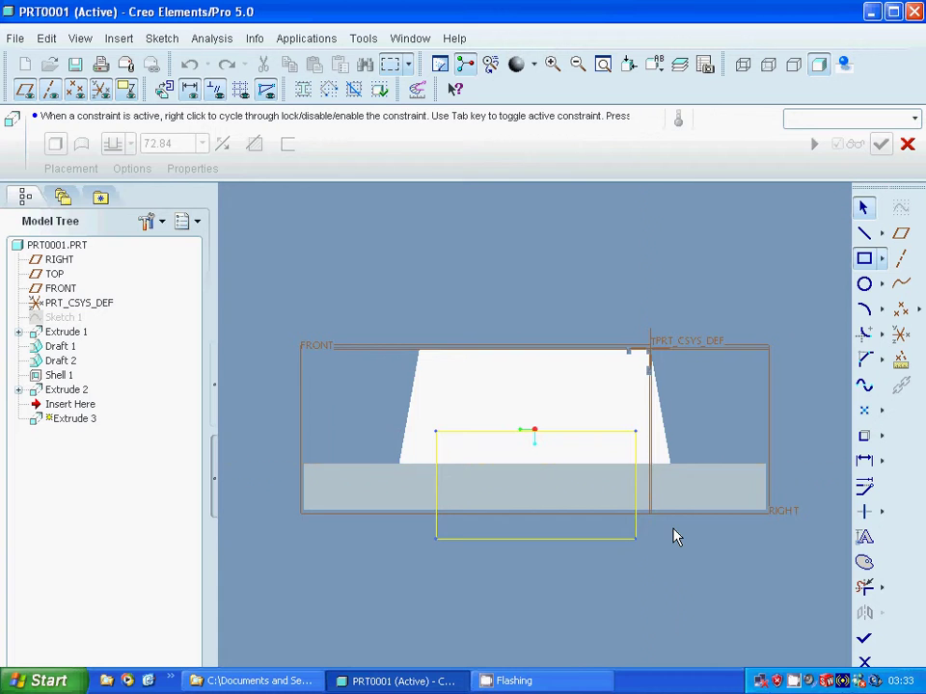
pyautogui.click(866, 209)
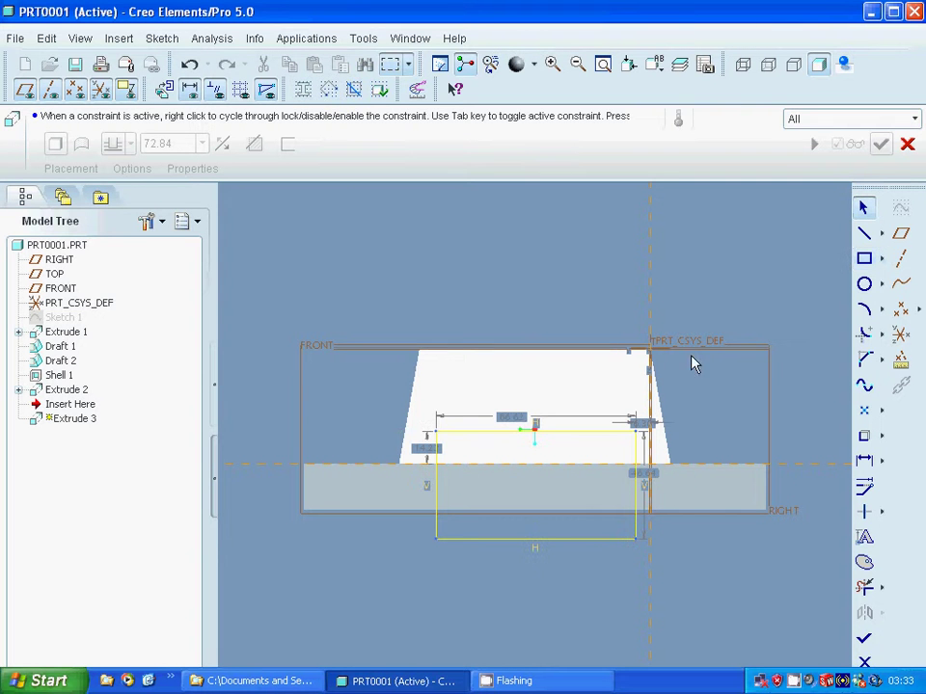
# - Set the new rectangle's width to 80 and its upper edge 15 above the horizontal reference
pyautogui.click(511, 421)
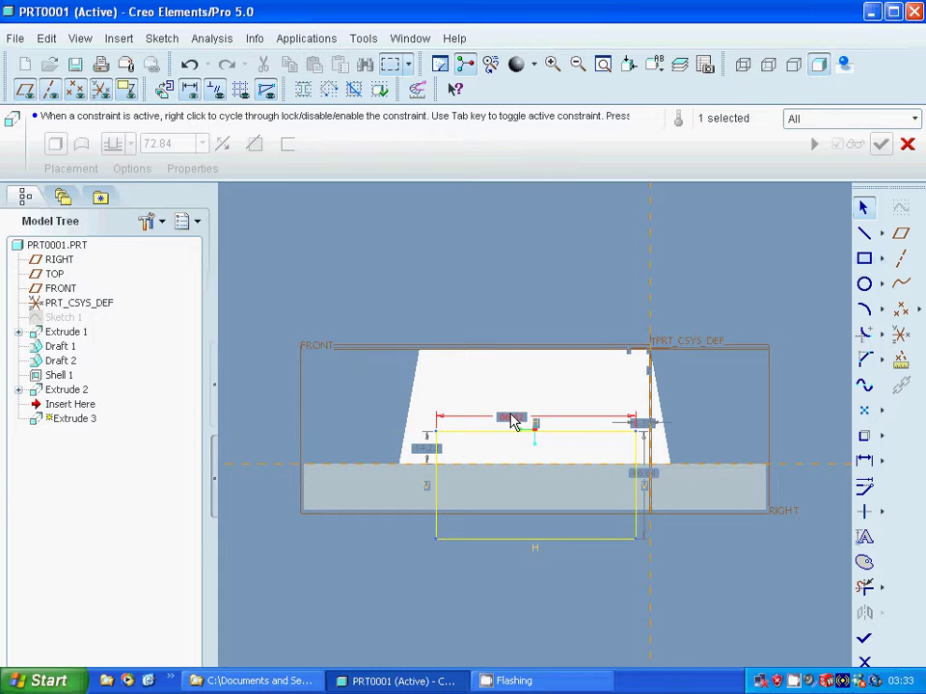
pyautogui.doubleClick(511, 421)
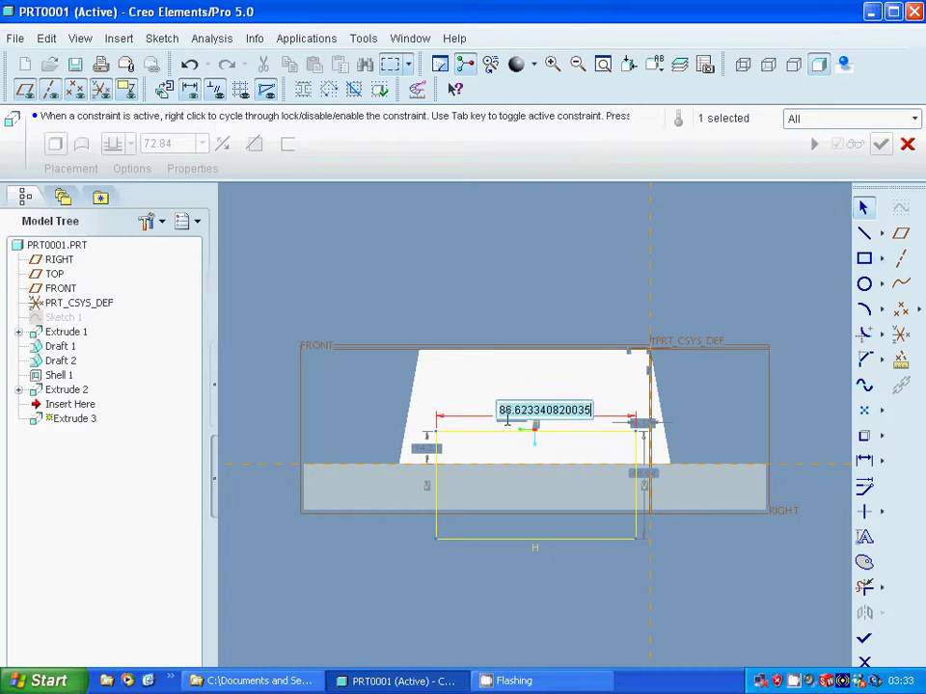
pyautogui.write('80')
pyautogui.press('Return')
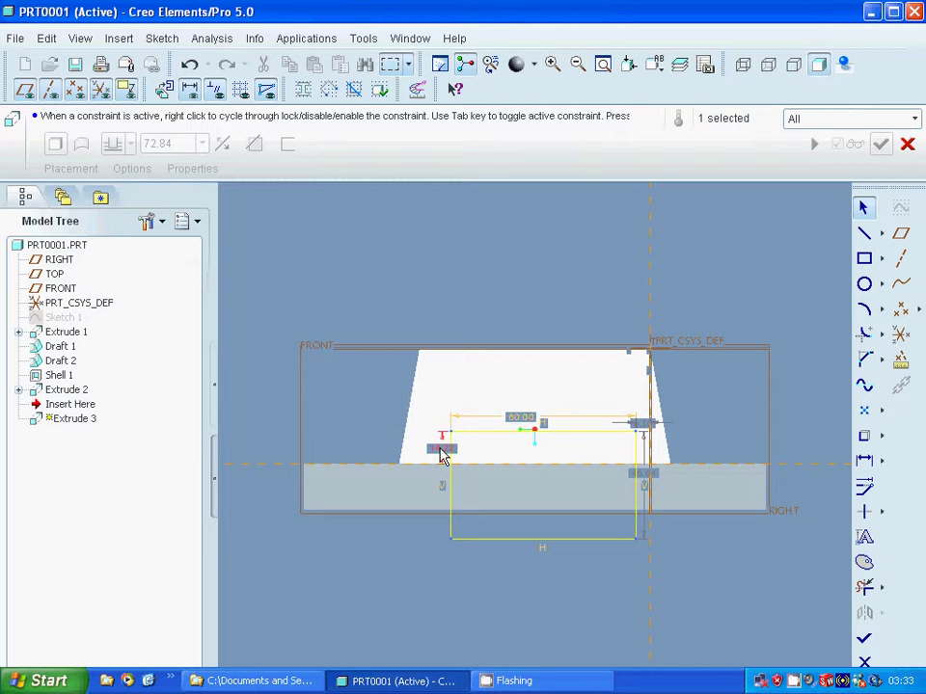
pyautogui.doubleClick(441, 450)
pyautogui.write('1')
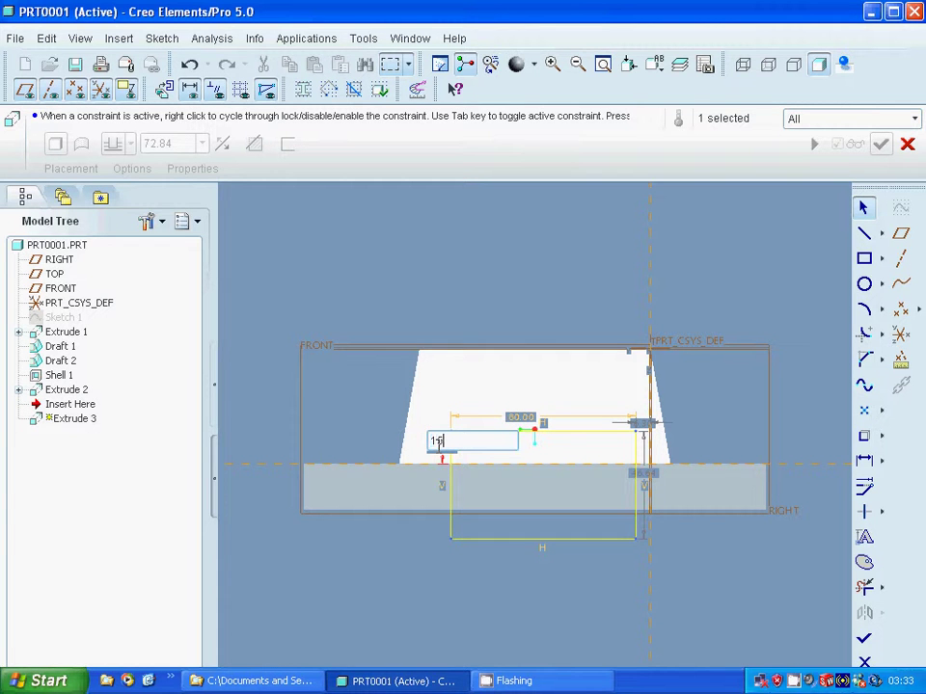
pyautogui.write('5')
pyautogui.press('Return')
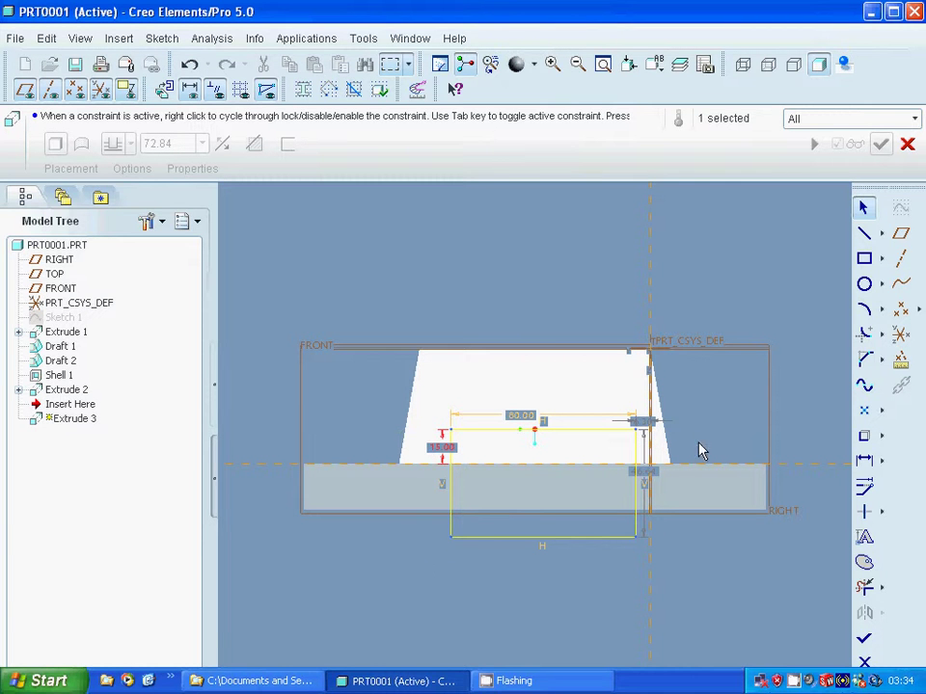
# - Set the distance between the rectangle's right side and the vertical reference to 5
pyautogui.doubleClick(642, 423)
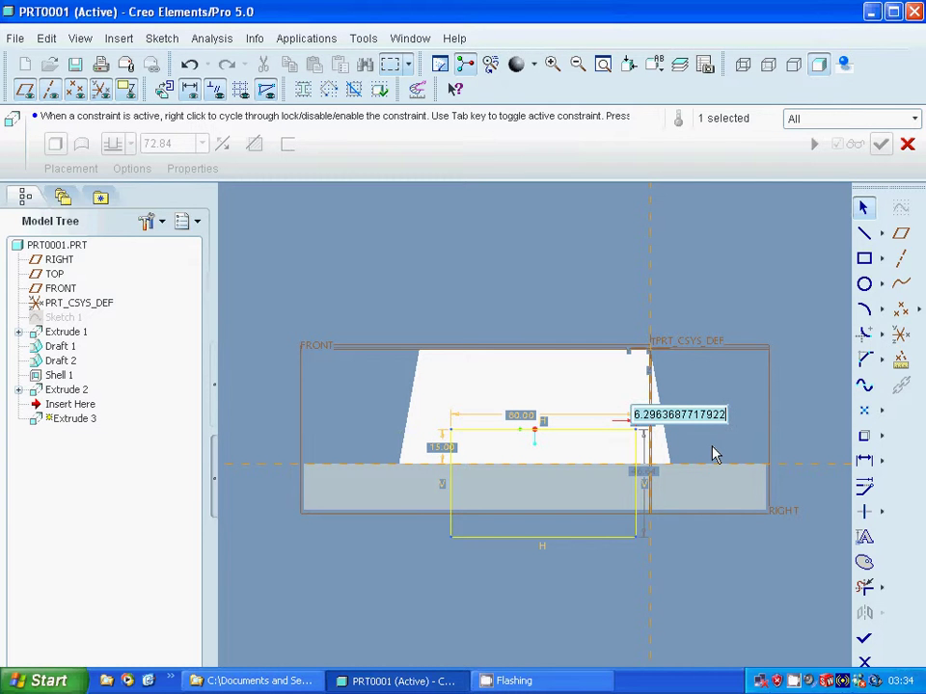
pyautogui.write('5')
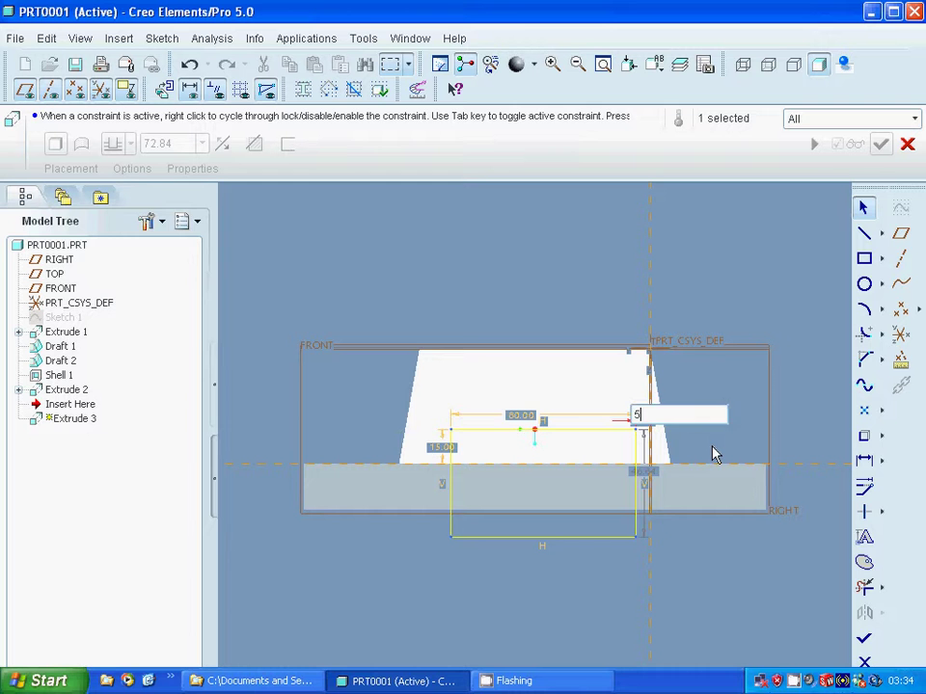
pyautogui.press('Return')
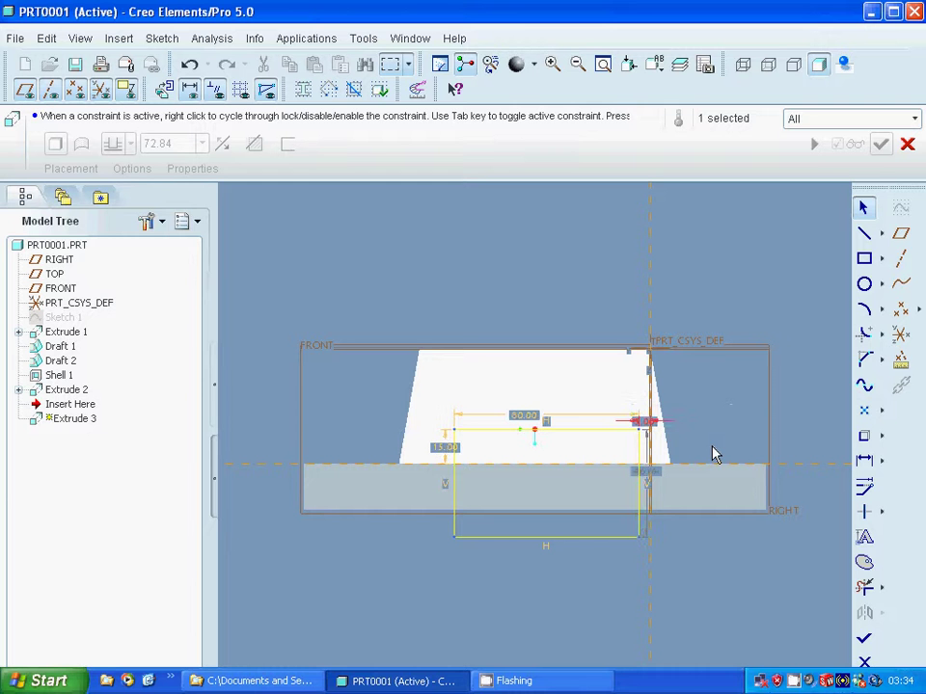
# - Set the rectangle's right side 10 from the vertical reference and finish the sketch
pyautogui.doubleClick(645, 425)
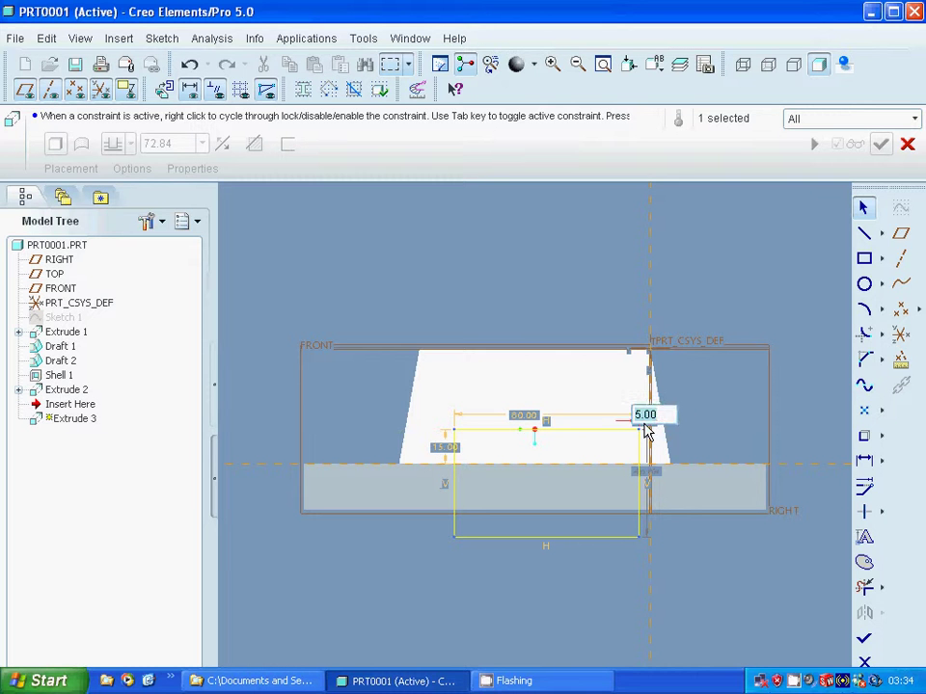
pyautogui.write('10')
pyautogui.press('Return')
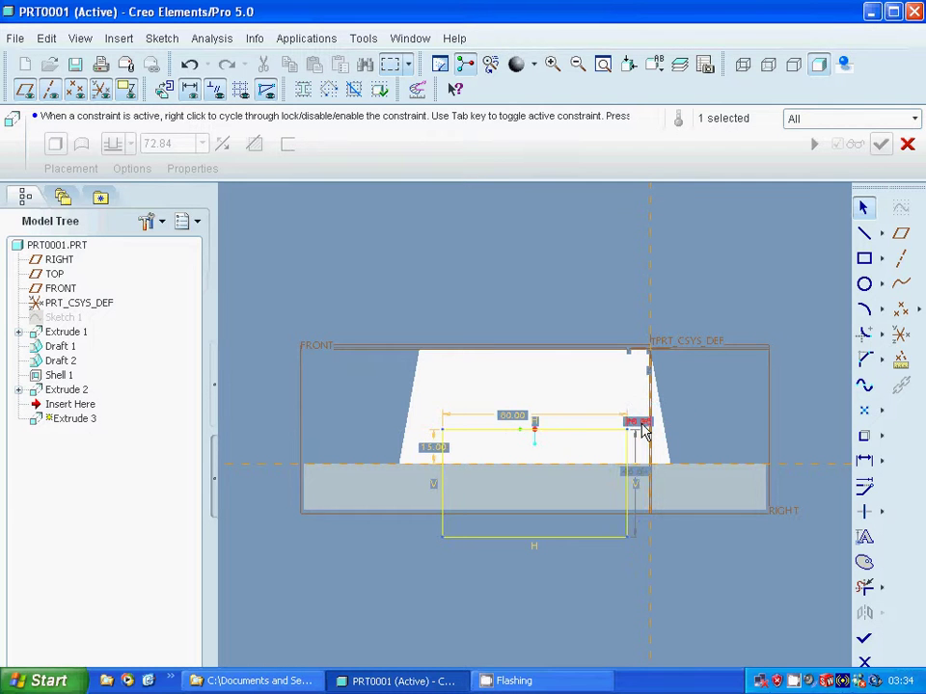
pyautogui.click(702, 428)
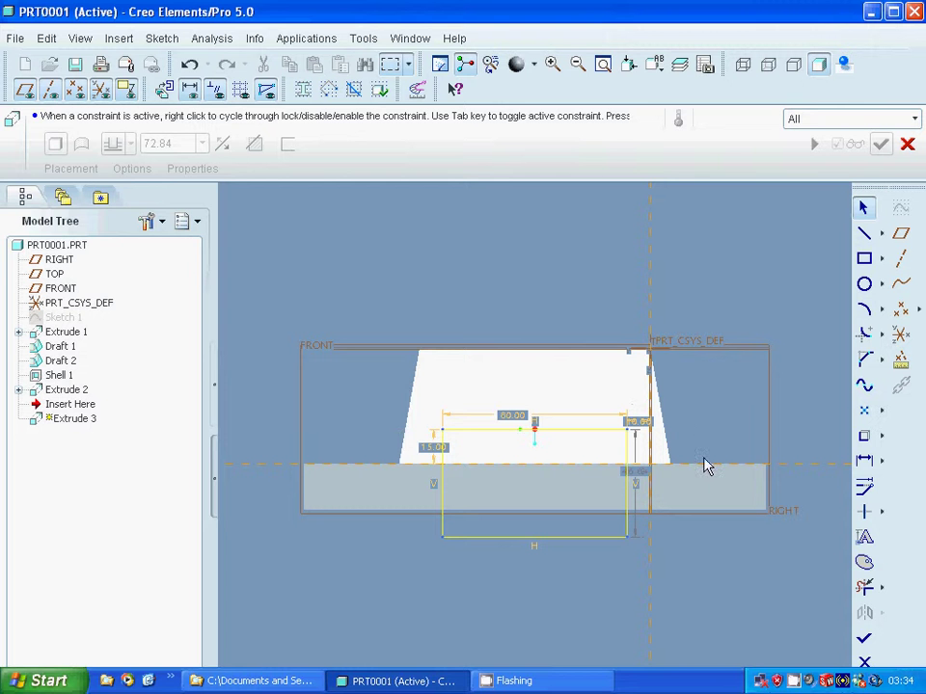
pyautogui.click(862, 640)
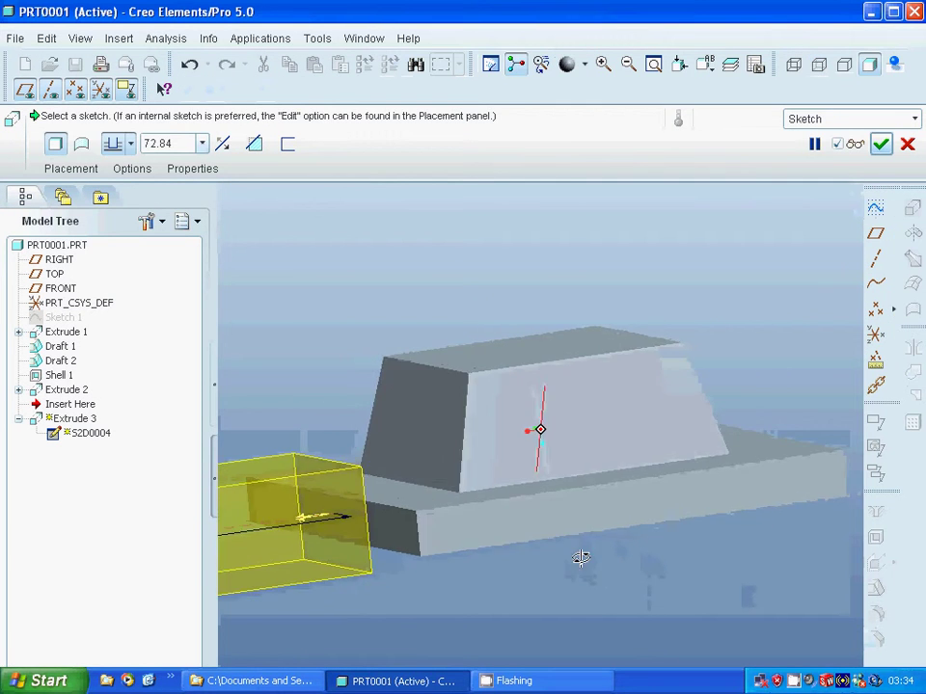
# - Flip the rectangle's extrusion direction and complete it as a cut through the whole part
pyautogui.click(227, 151)
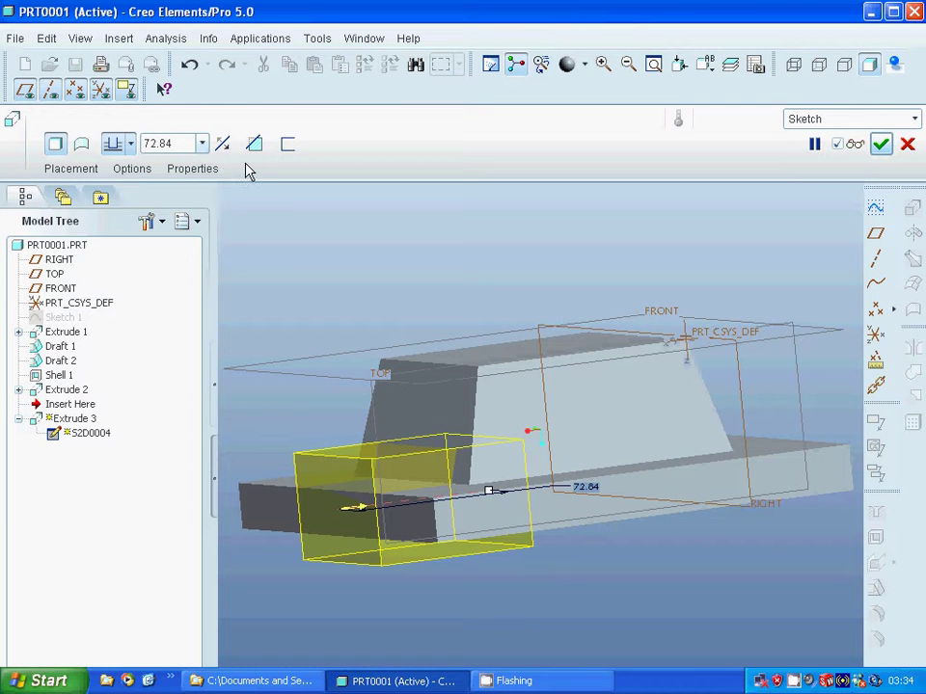
pyautogui.click(255, 149)
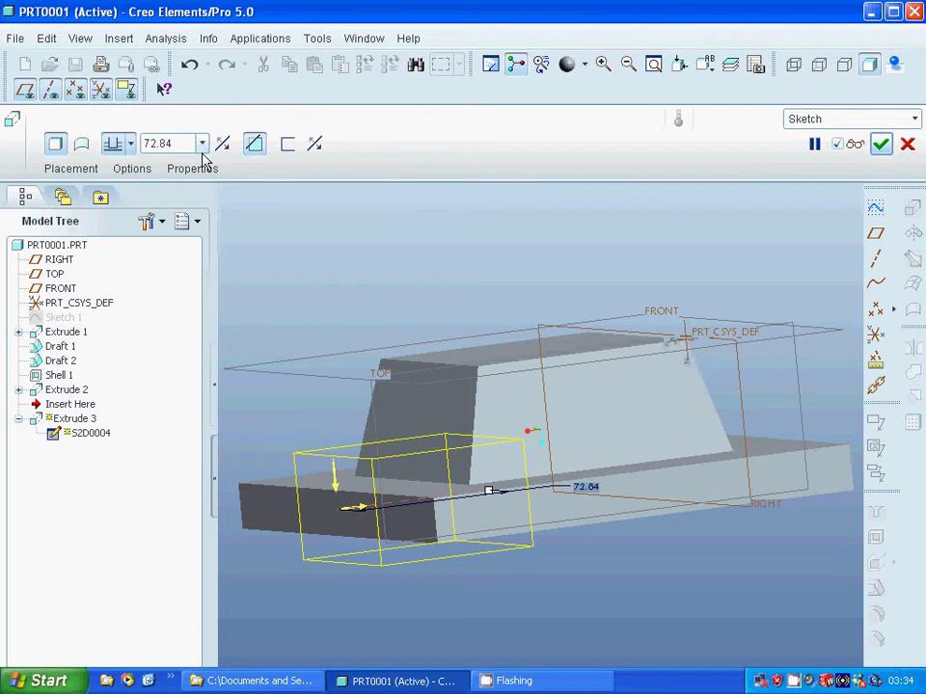
pyautogui.click(132, 152)
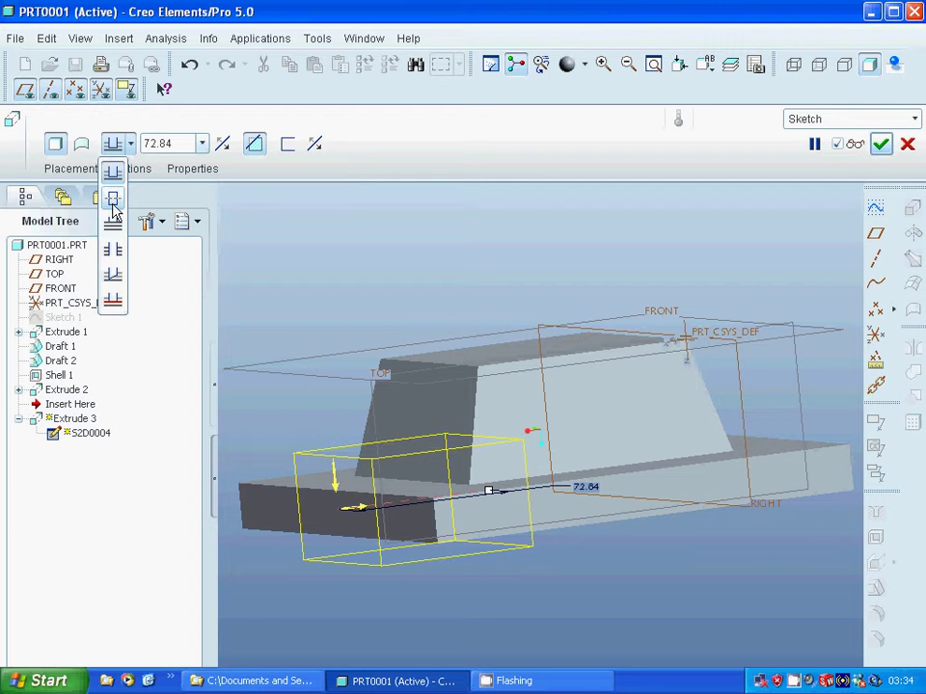
pyautogui.click(132, 274)
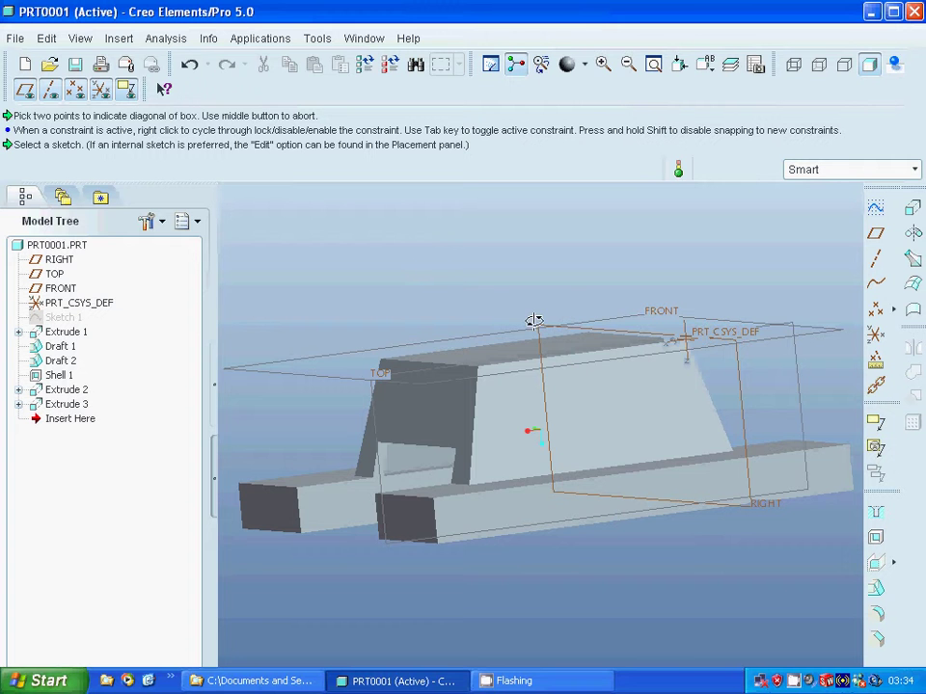
# - Start a new extrusion on the base plate's upper face and sketch a circle about 19 in diameter near its lower-left corner
pyautogui.moveTo(533, 320); pyautogui.dragTo(487, 320, button='middle')
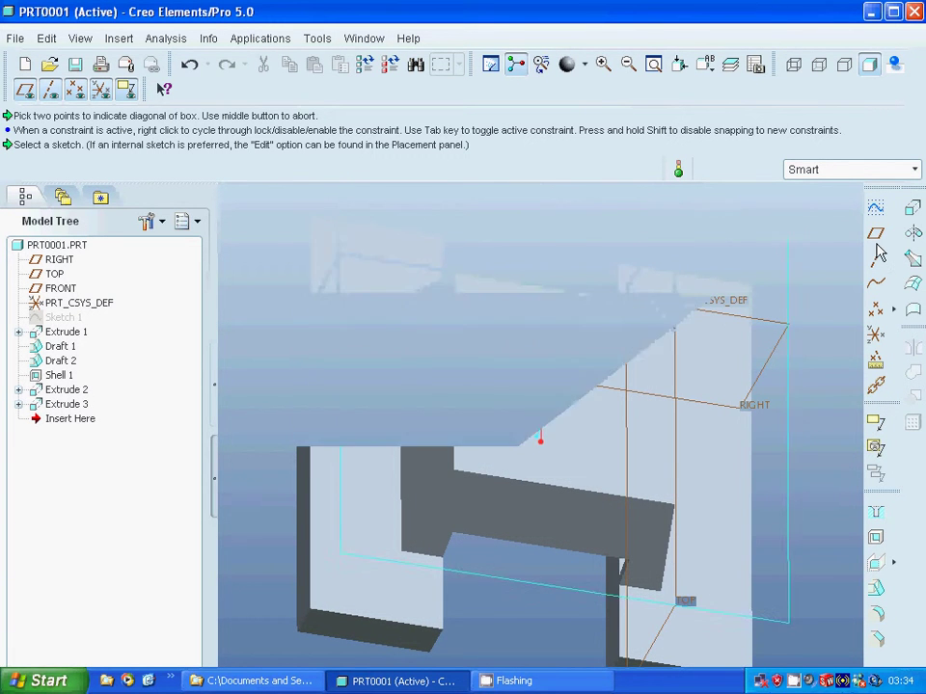
pyautogui.click(913, 211)
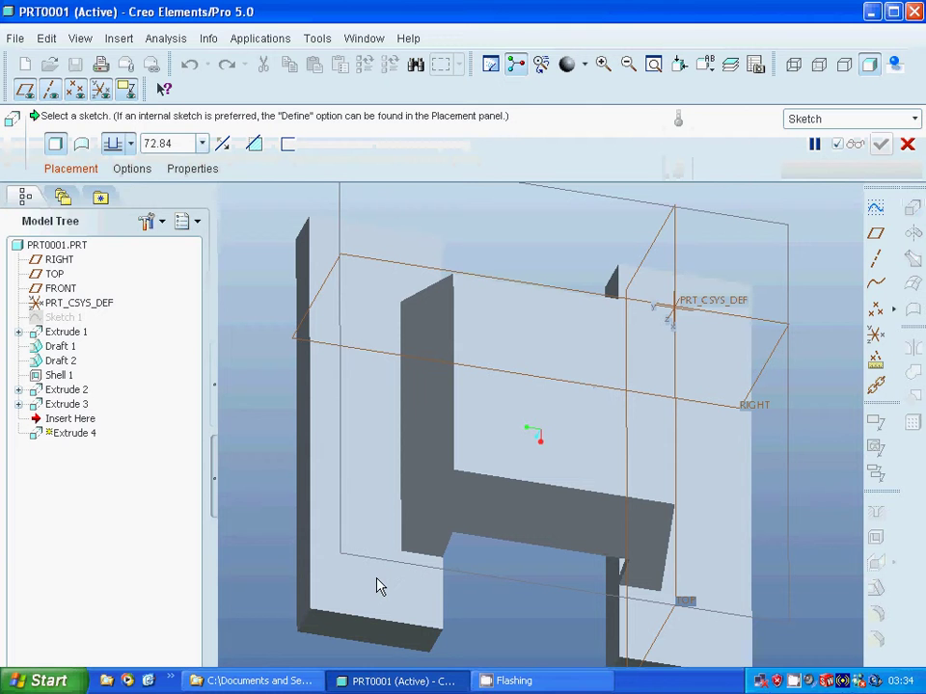
pyautogui.click(70, 169)
pyautogui.click(226, 235)
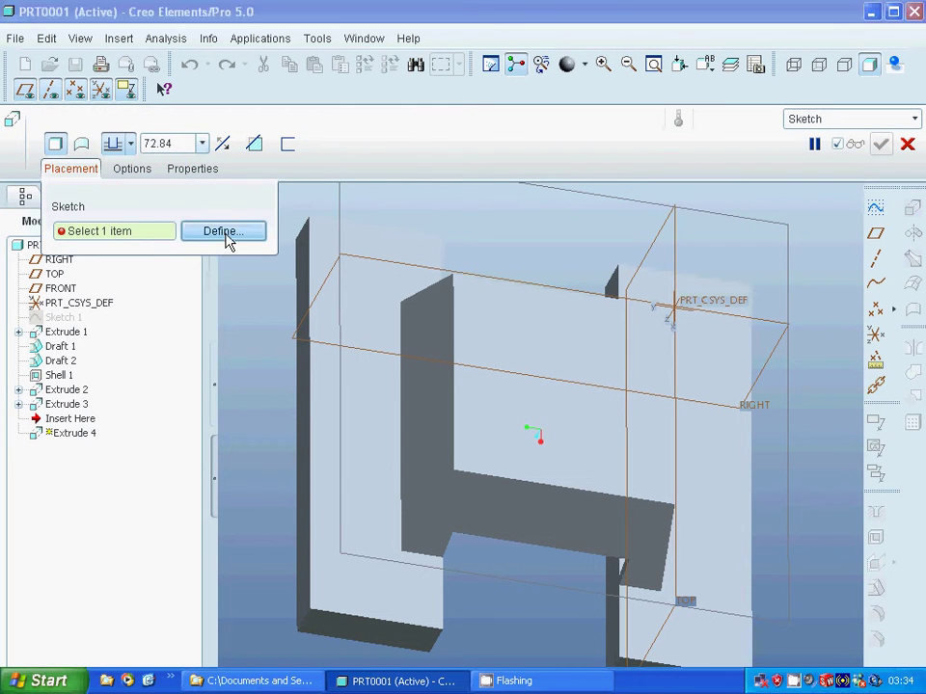
pyautogui.click(359, 576)
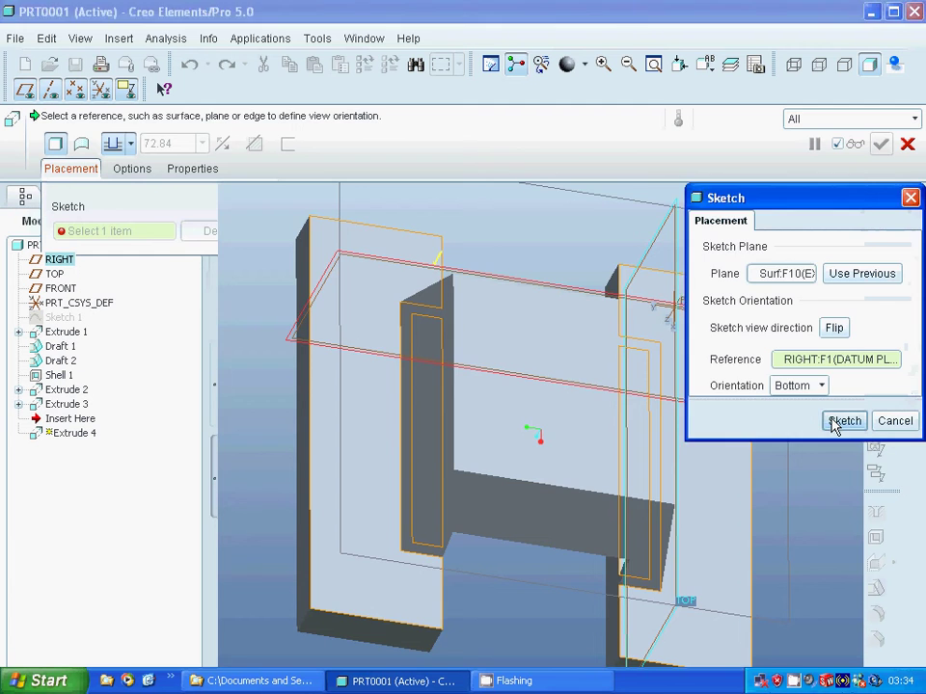
pyautogui.click(841, 421)
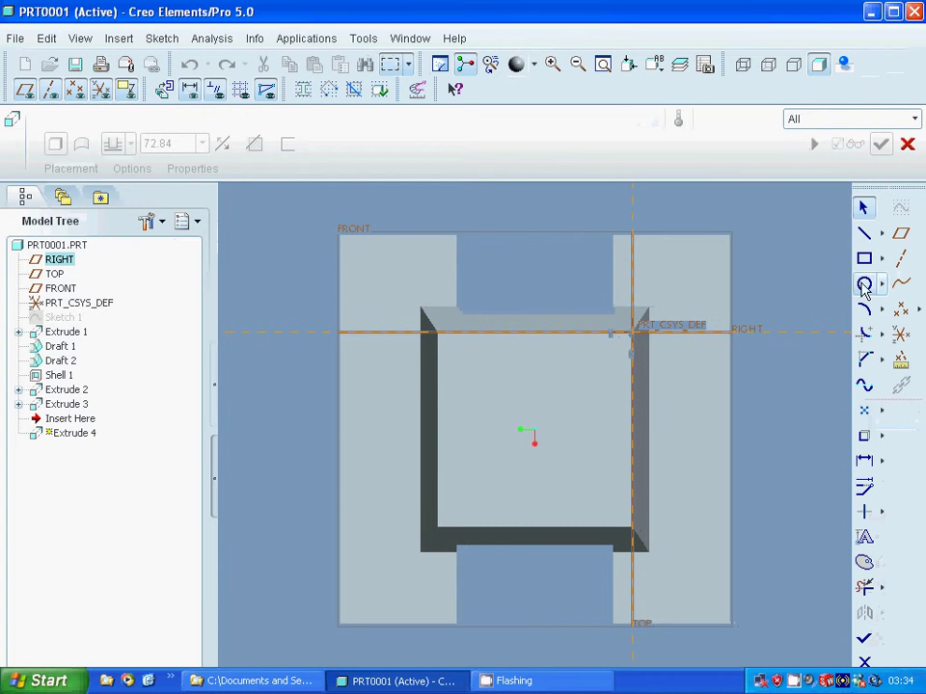
pyautogui.click(406, 586)
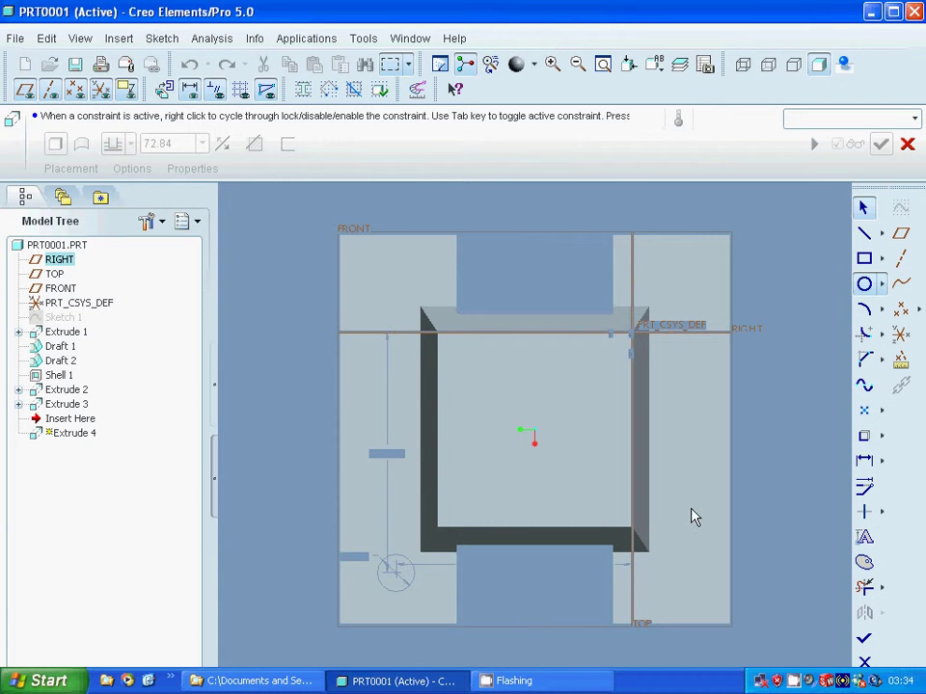
pyautogui.middleClick(273, 547)
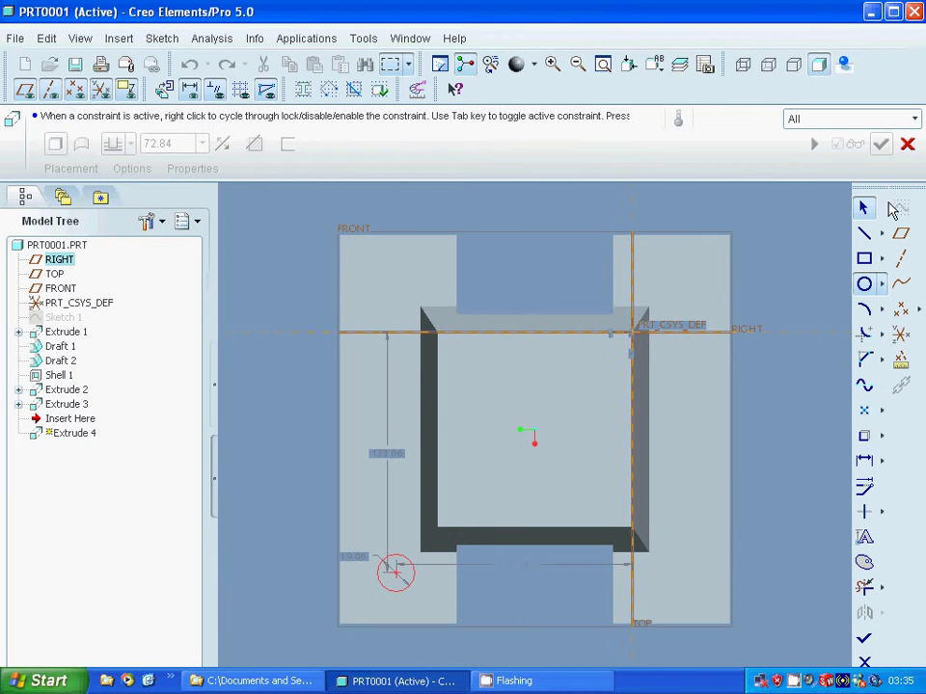
# - Set the circle's diameter to 20 and its centre 120 from both the horizontal and the vertical reference
pyautogui.doubleClick(387, 457)
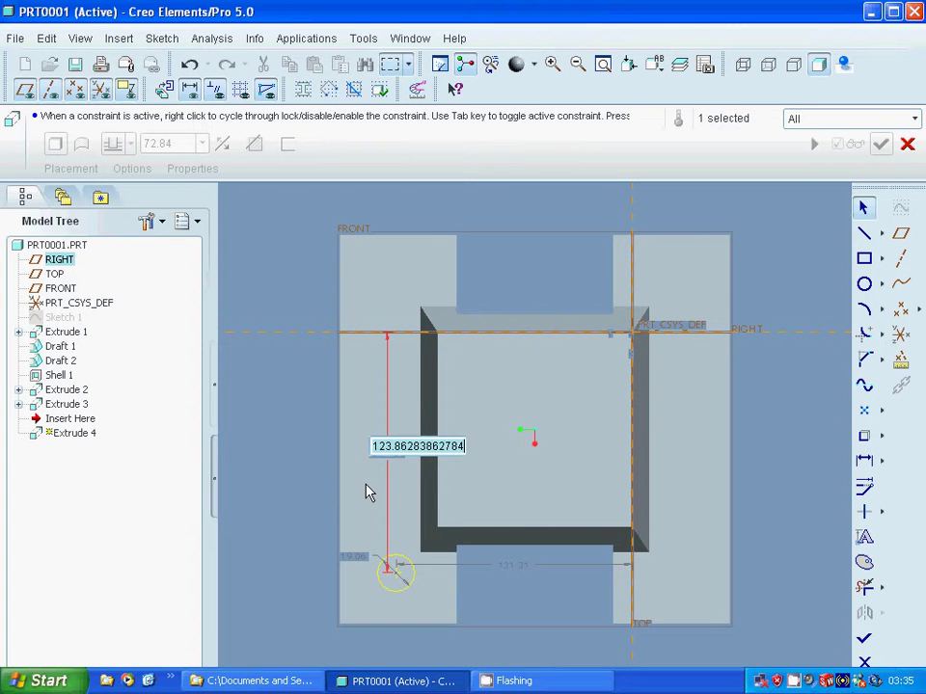
pyautogui.write('120')
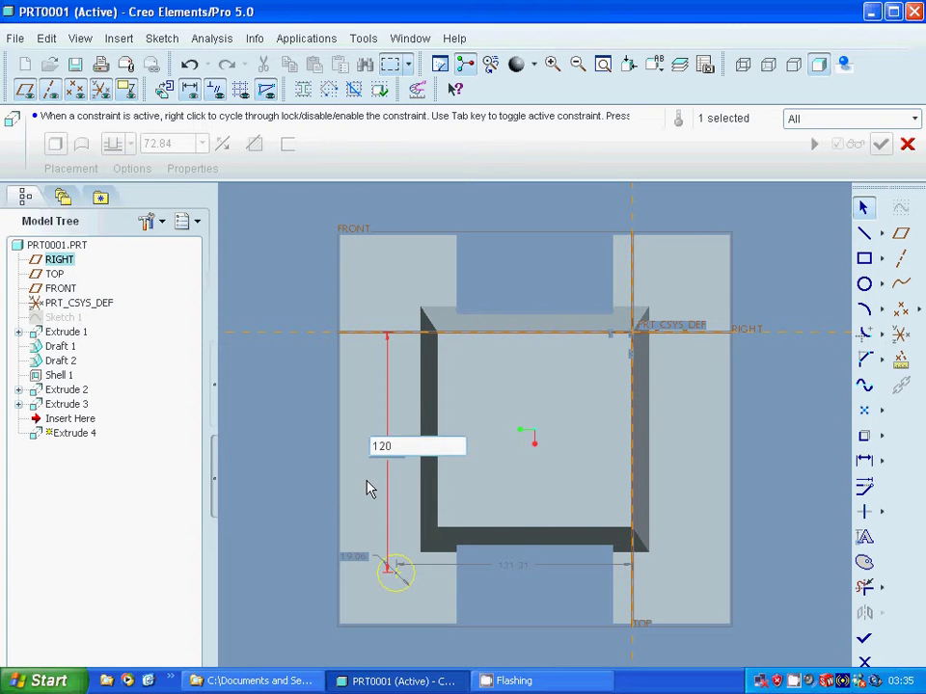
pyautogui.press('Return')
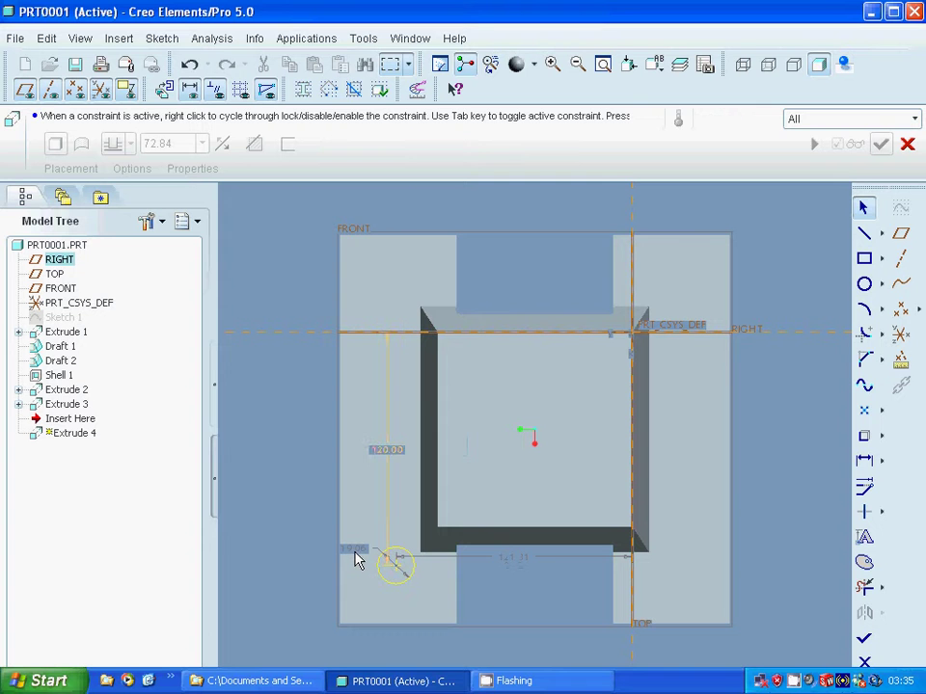
pyautogui.doubleClick(355, 552)
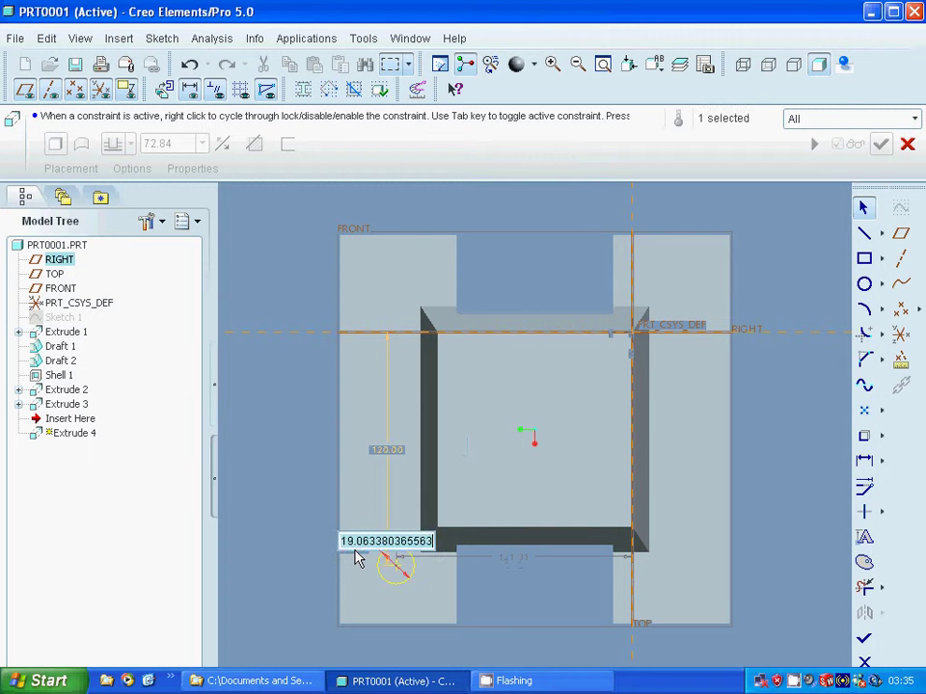
pyautogui.write('20')
pyautogui.press('Return')
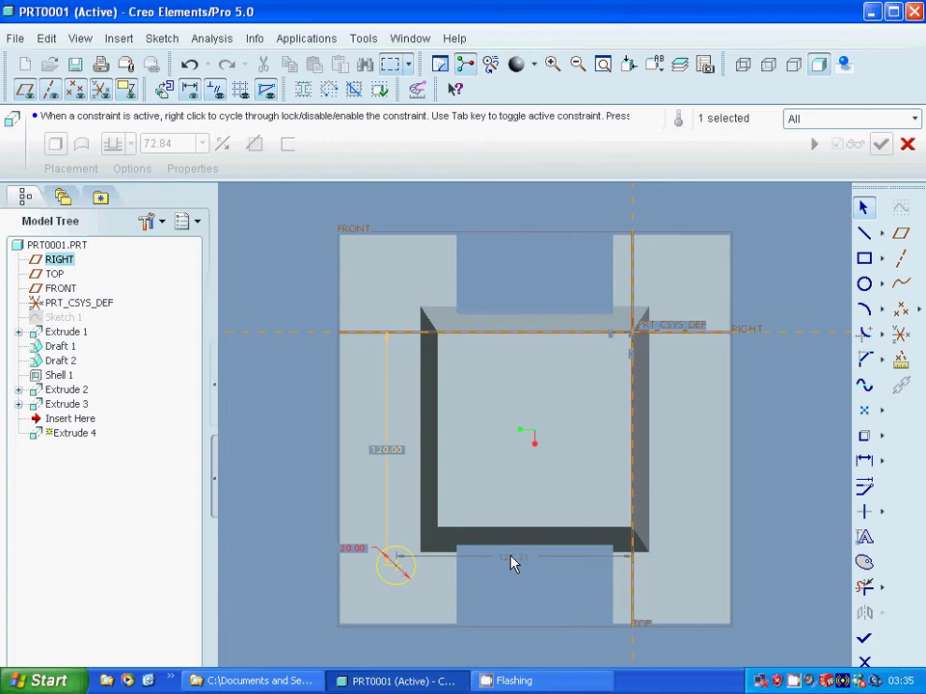
pyautogui.doubleClick(511, 562)
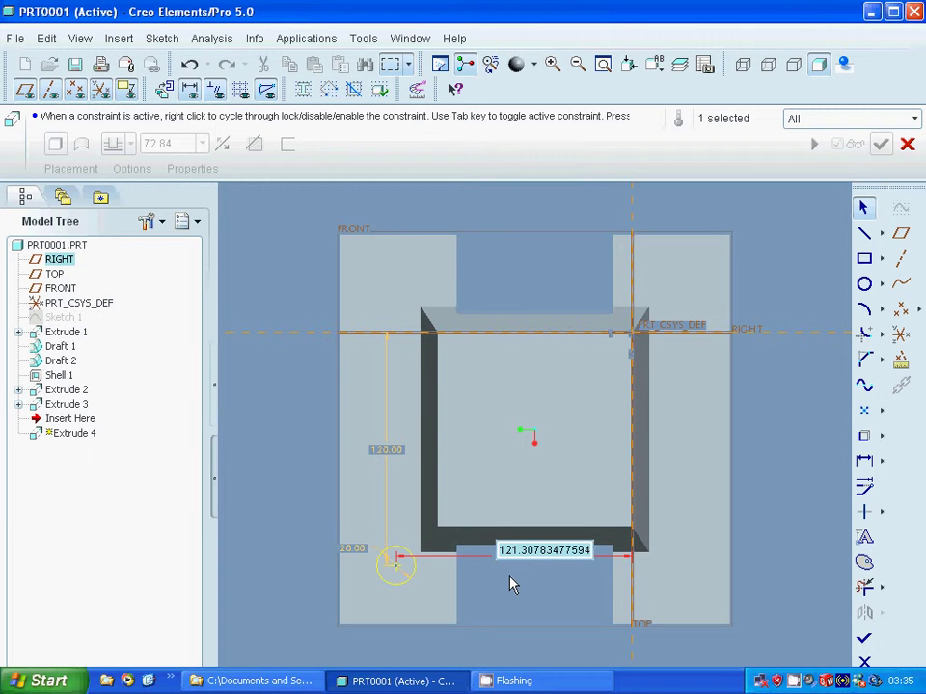
pyautogui.write('120')
pyautogui.press('Return')
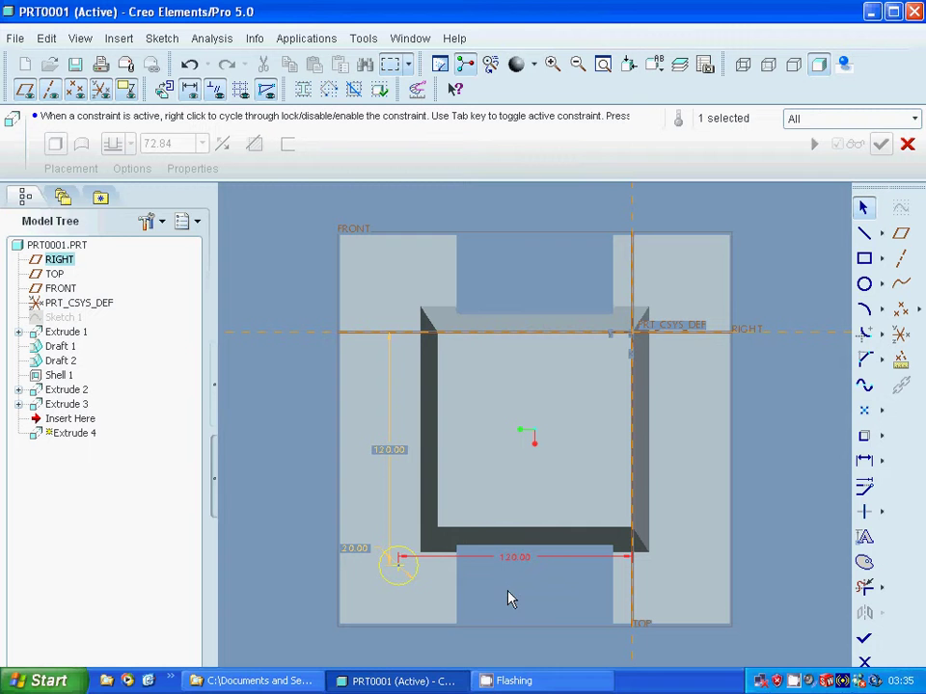
pyautogui.click(162, 41)
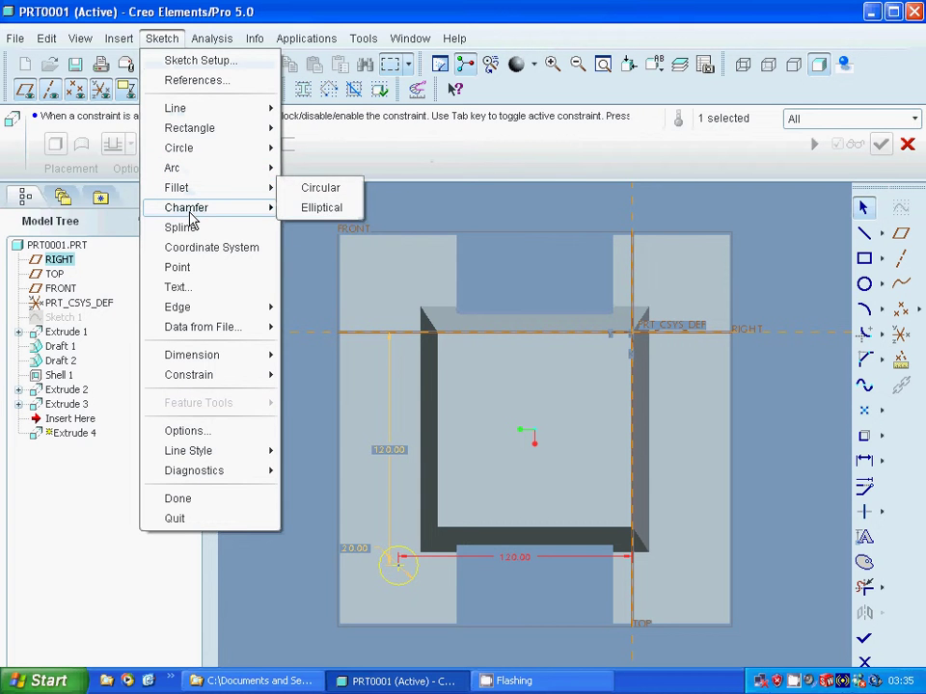
pyautogui.moveTo(235, 318)
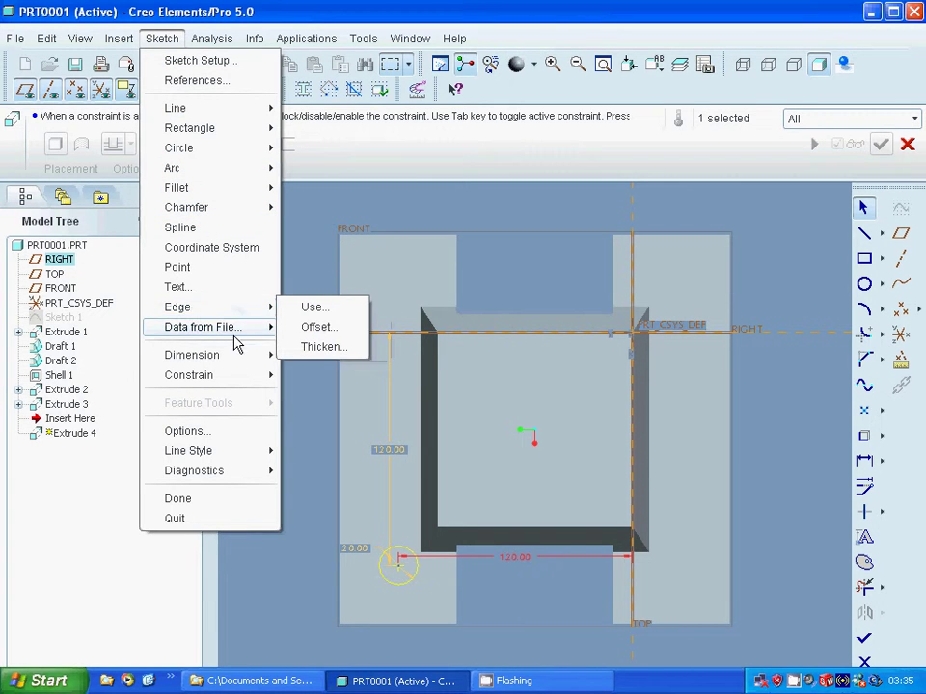
pyautogui.moveTo(233, 339)
pyautogui.moveTo(217, 367)
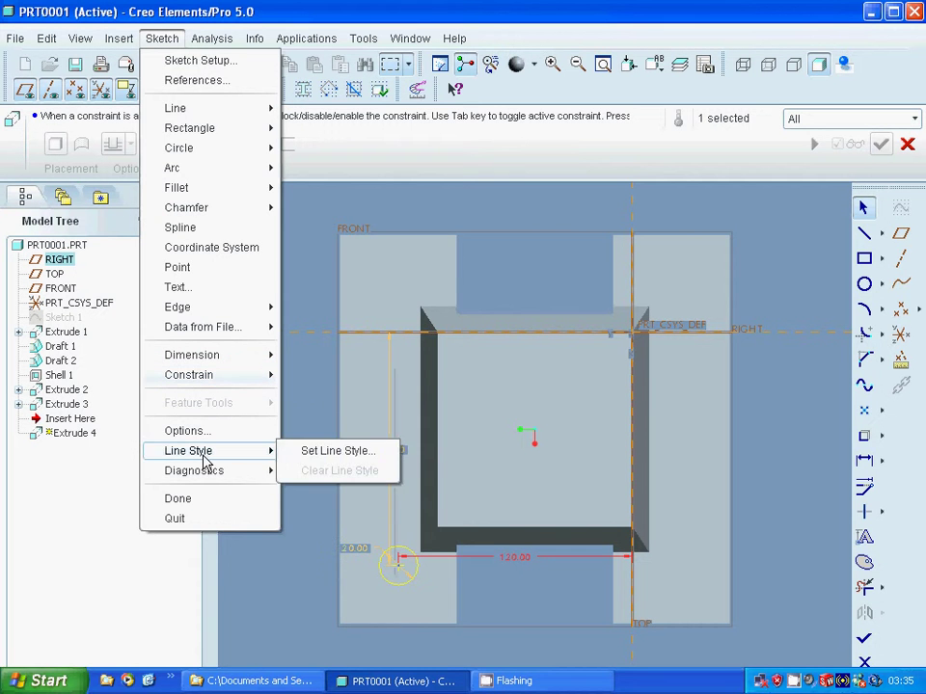
pyautogui.moveTo(207, 485)
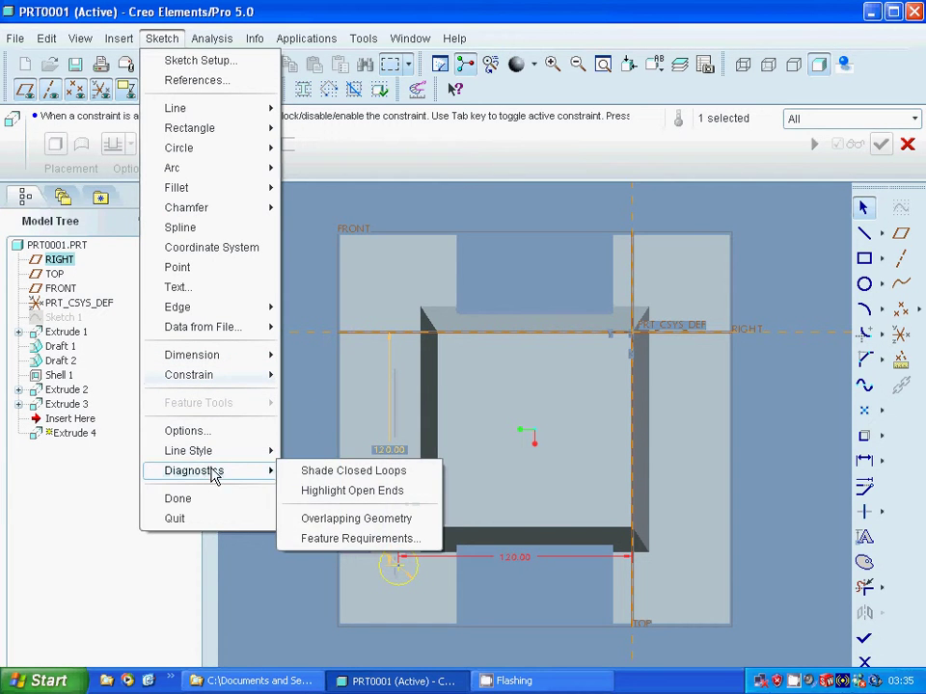
pyautogui.click(306, 212)
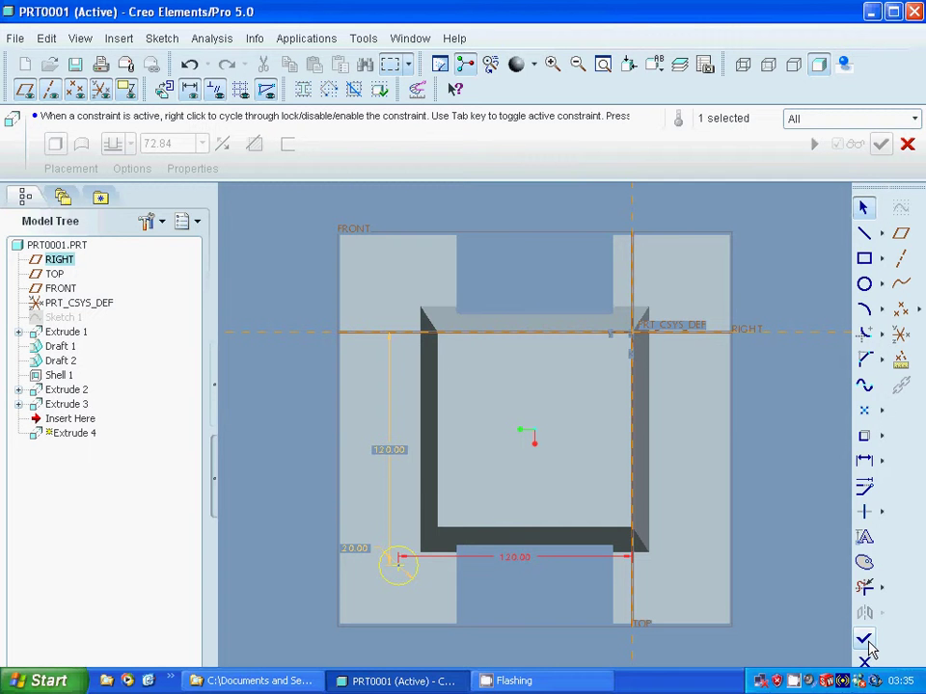
# - Finish the circle sketch and extrude it into the base plate as a Through All cut with the direction flipped
pyautogui.click(865, 640)
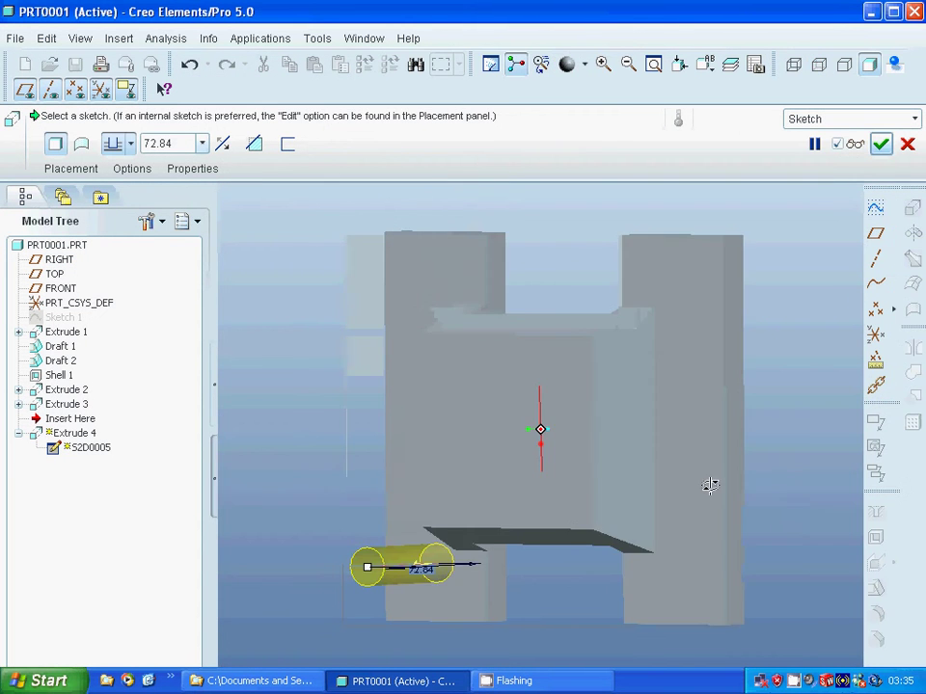
pyautogui.click(222, 144)
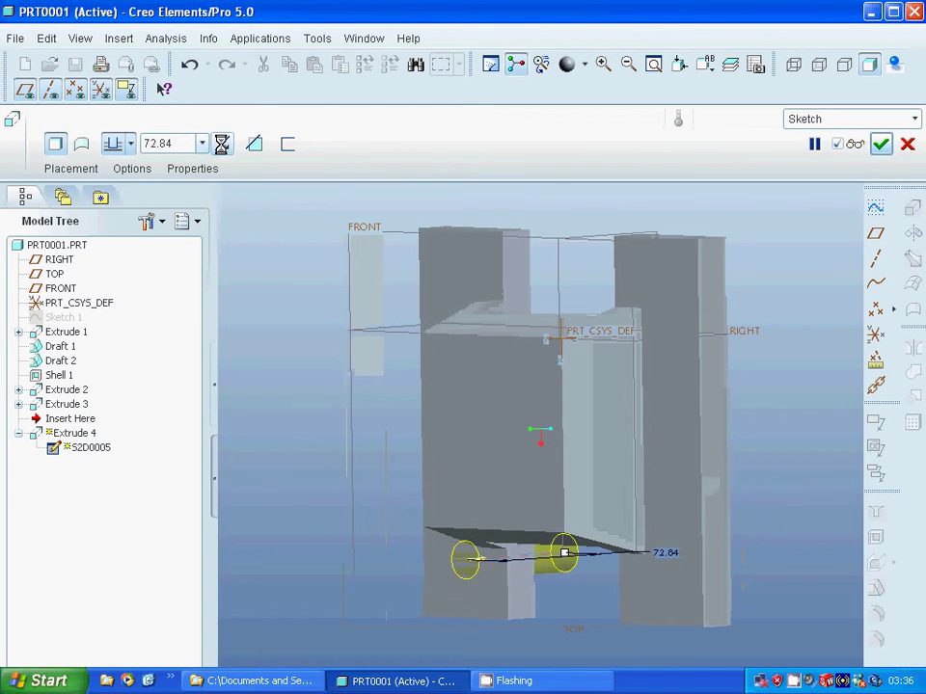
pyautogui.click(254, 144)
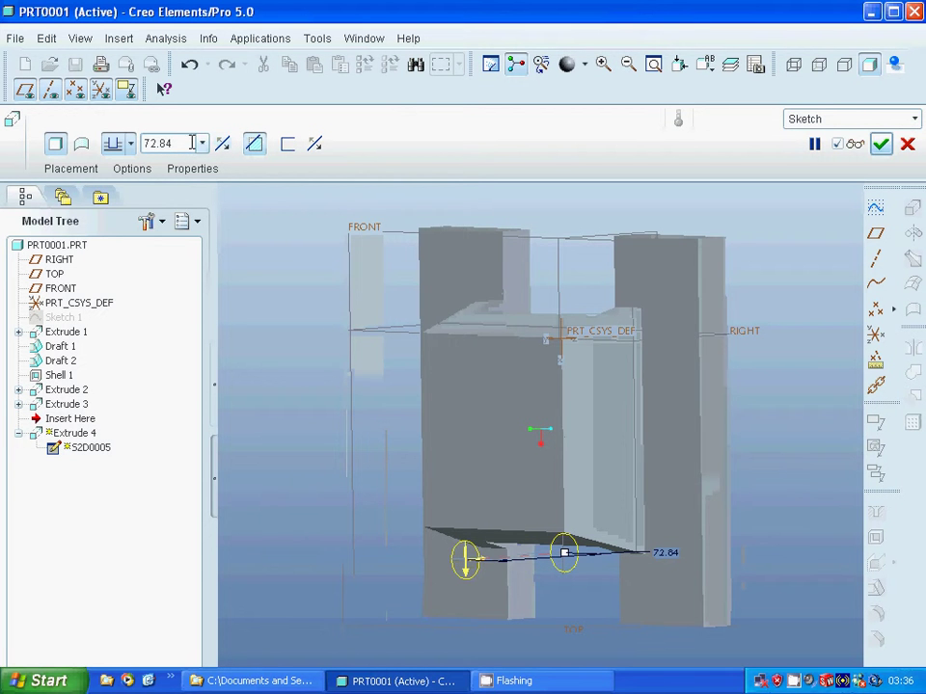
pyautogui.click(130, 144)
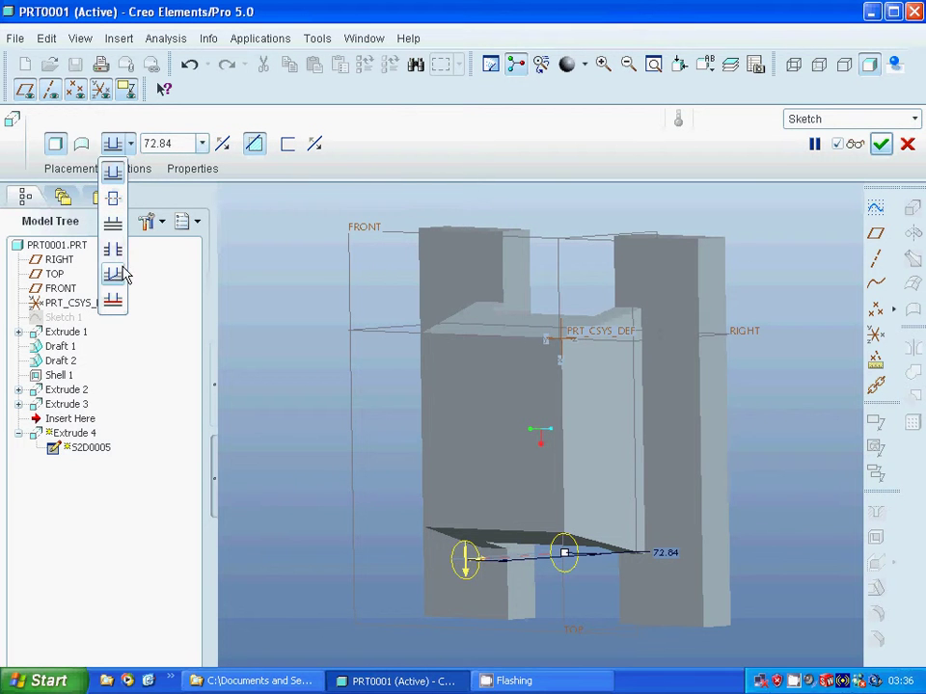
pyautogui.click(113, 248)
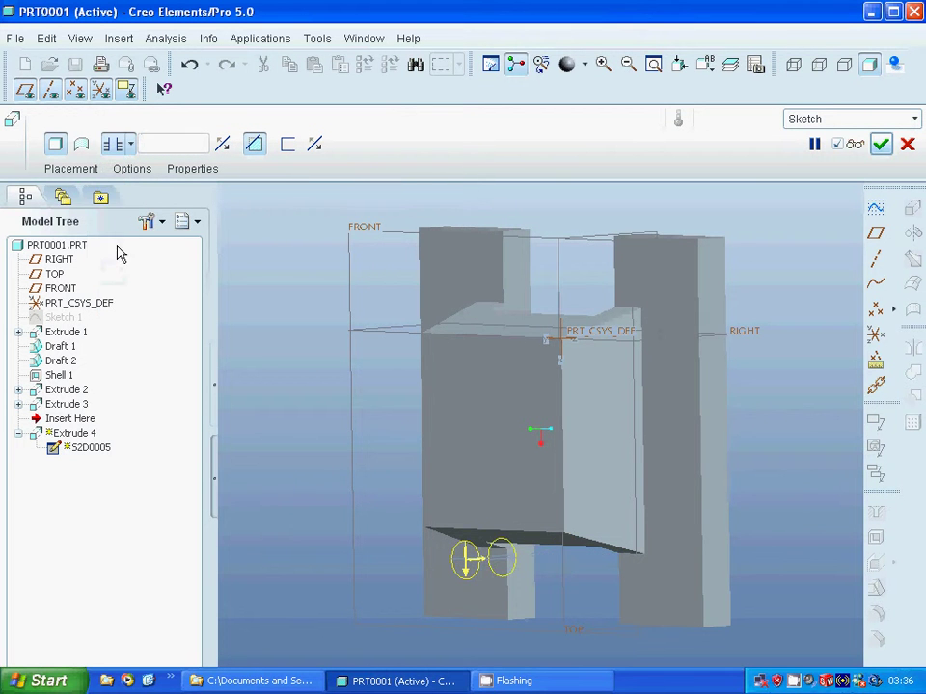
pyautogui.click(881, 146)
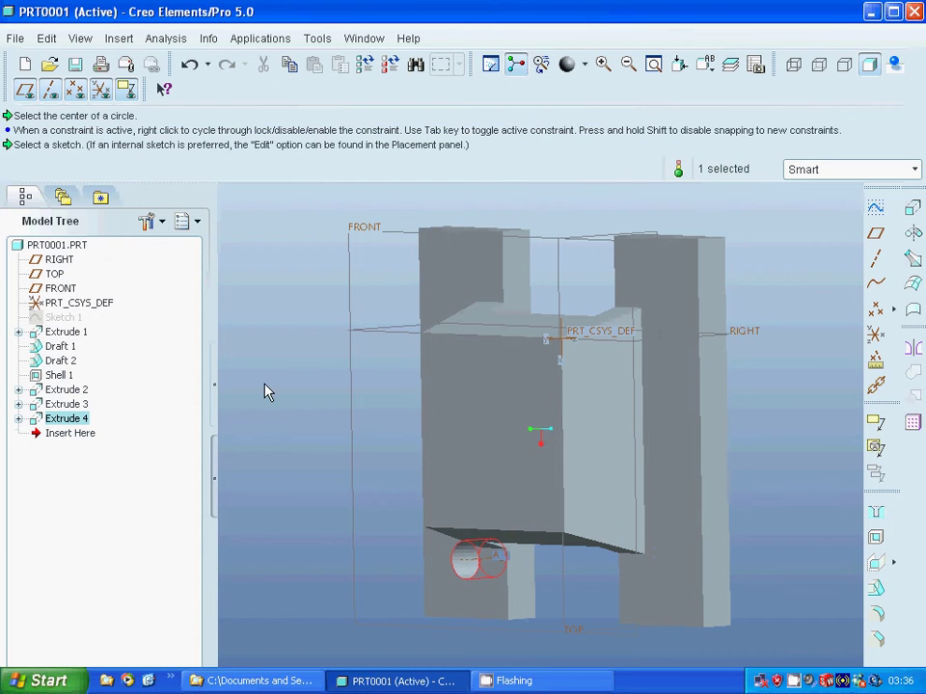
# - Start a Direction pattern of the 20 mm hole cut along the base plate's side edge beside the hole, with the direction flipped
pyautogui.click(912, 422)
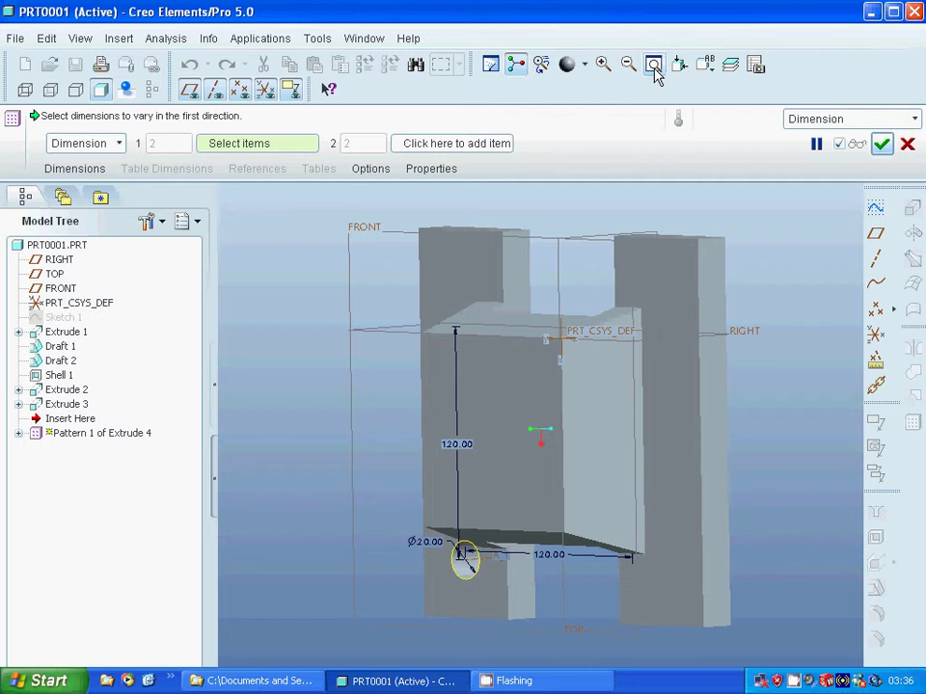
pyautogui.click(706, 65)
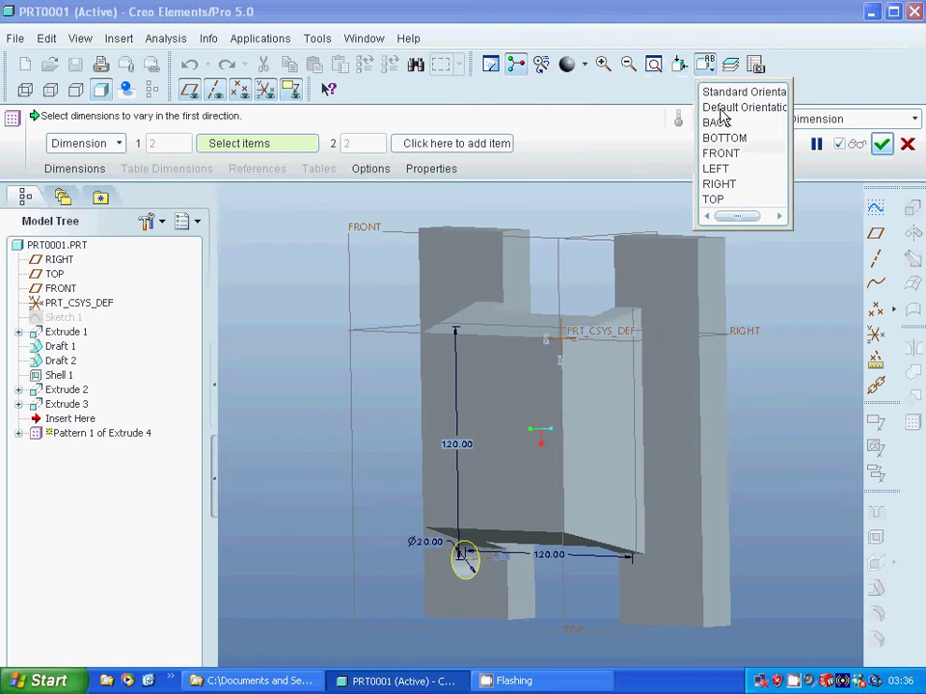
pyautogui.click(714, 200)
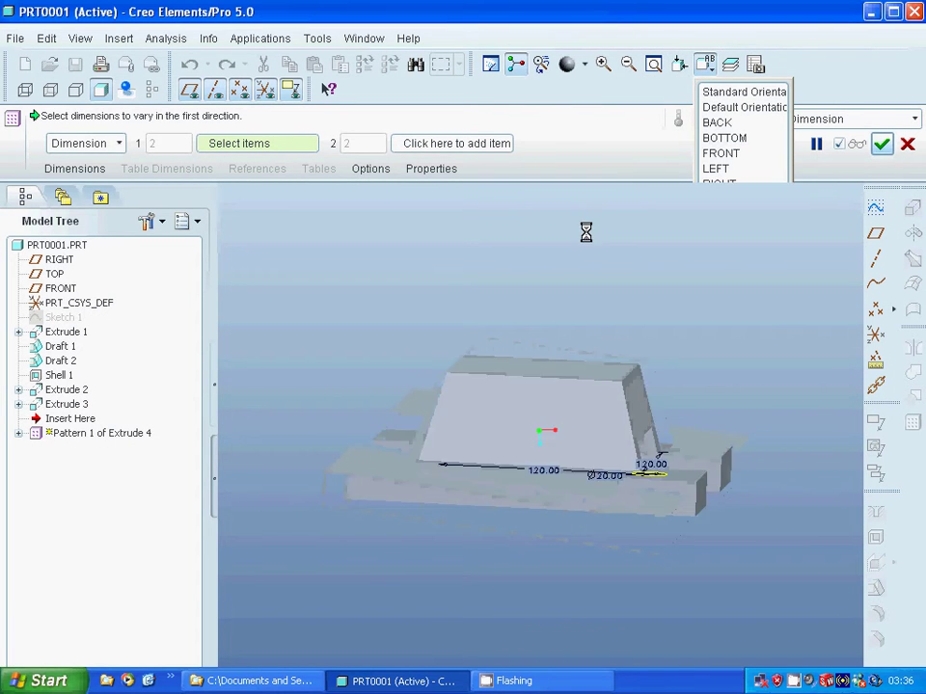
pyautogui.click(711, 68)
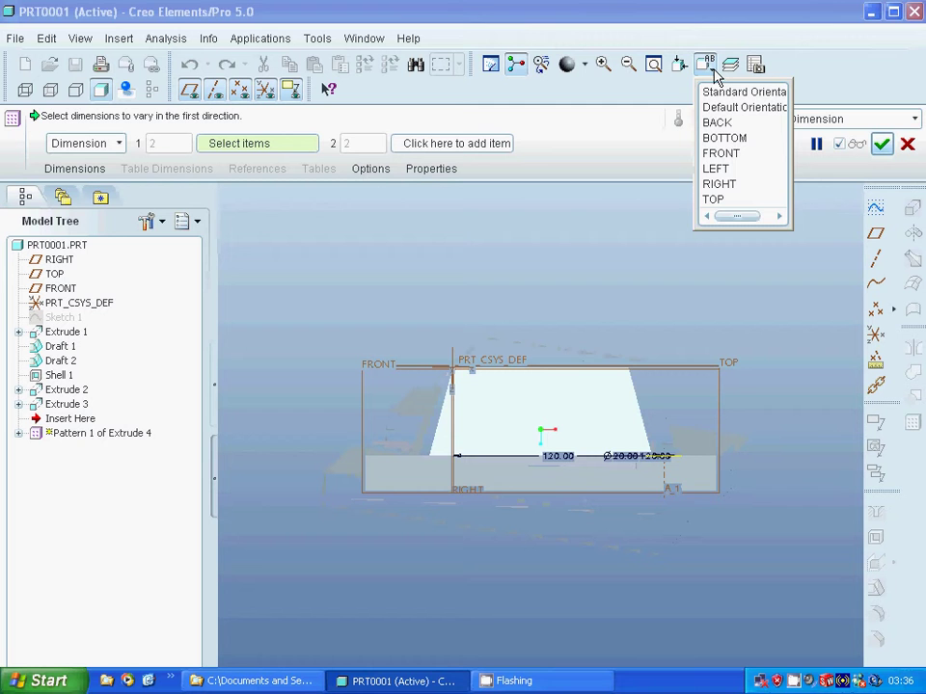
pyautogui.click(722, 154)
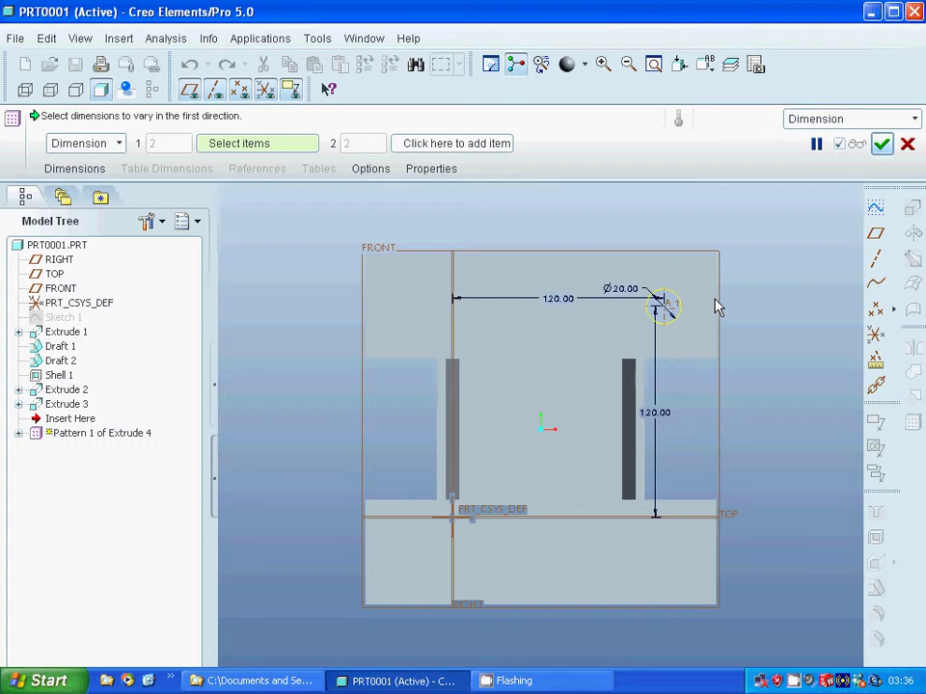
pyautogui.click(286, 146)
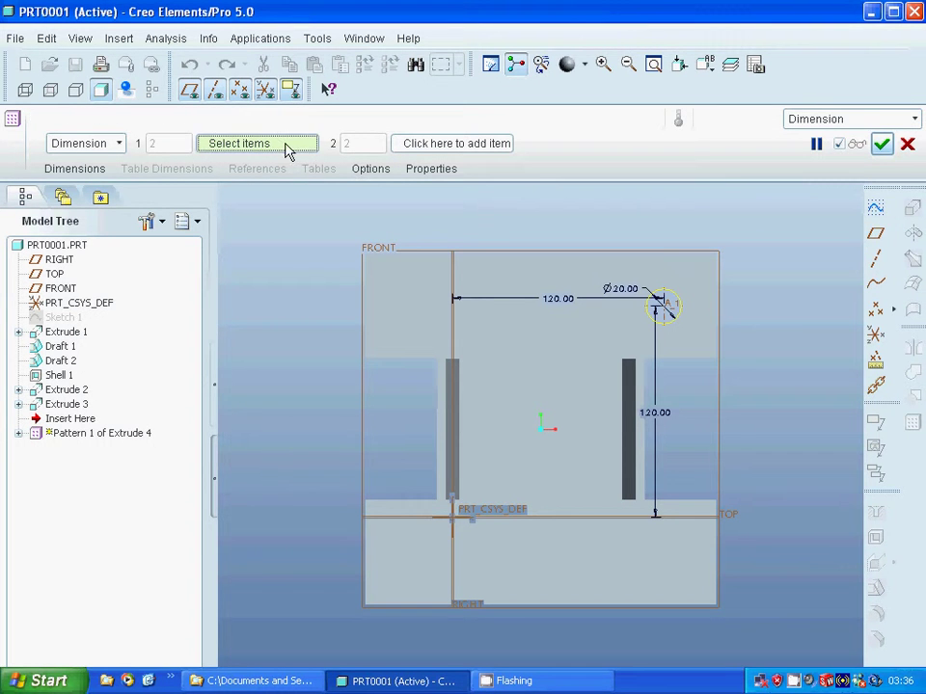
pyautogui.click(121, 144)
pyautogui.click(96, 184)
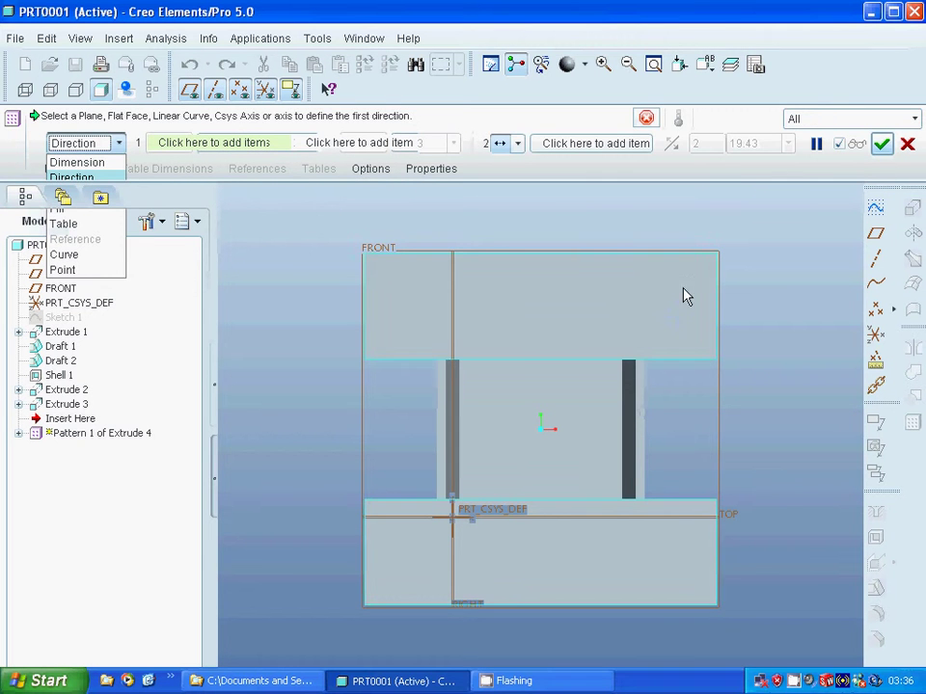
pyautogui.click(715, 305)
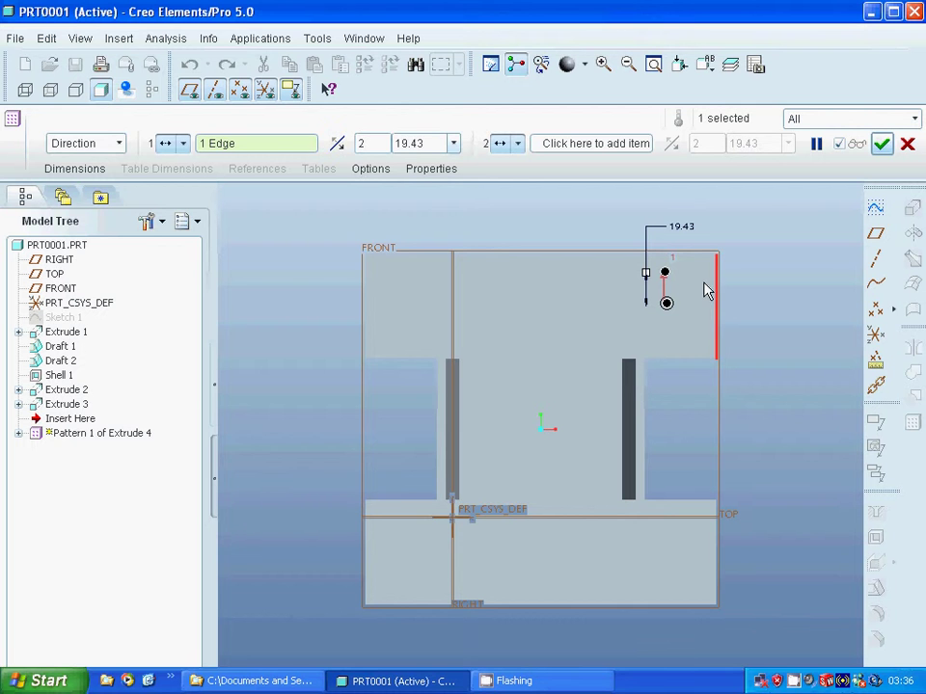
pyautogui.click(336, 143)
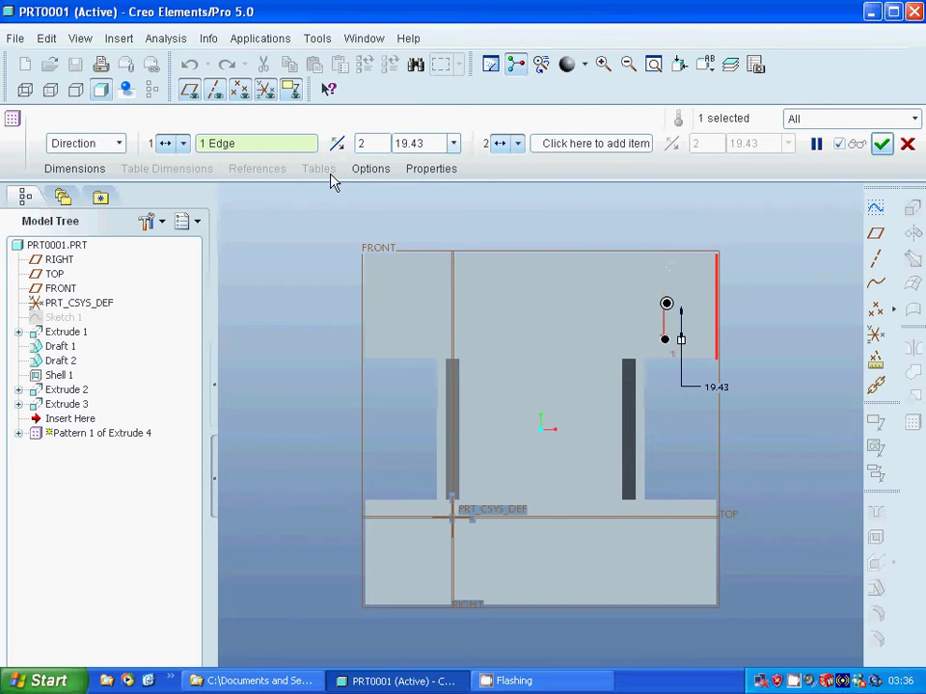
# - Try spacings of 140 and 150 for the hole pattern's first direction
pyautogui.doubleClick(421, 145)
pyautogui.write('140')
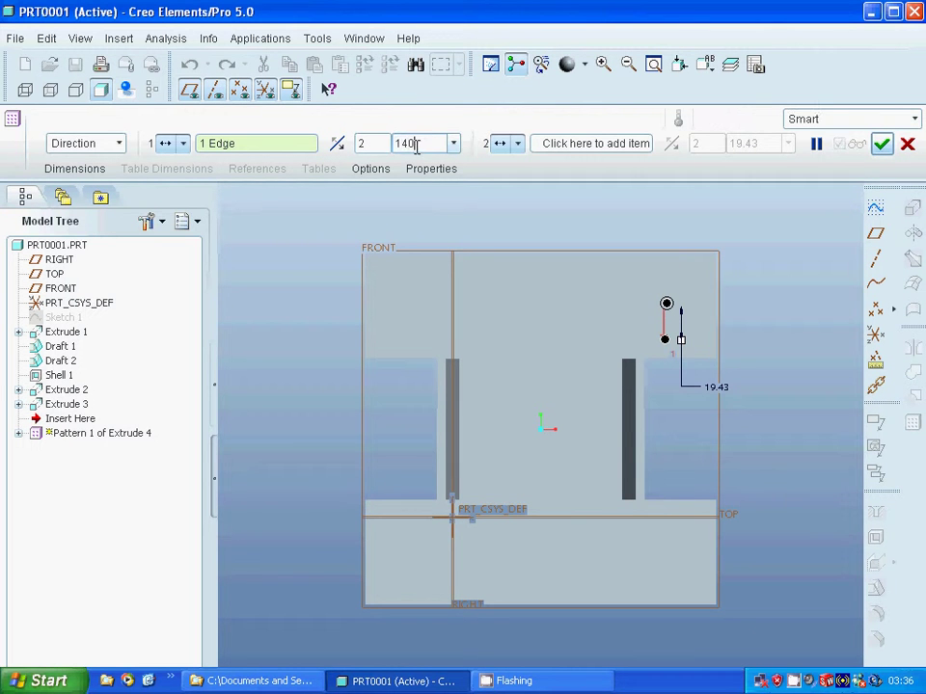
pyautogui.press('Return')
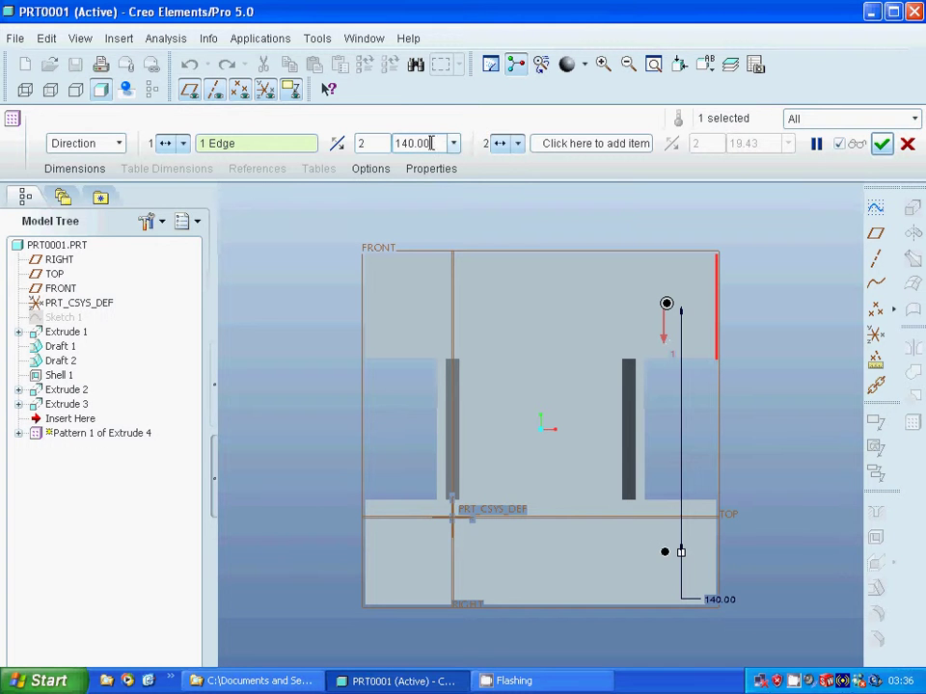
pyautogui.moveTo(431, 143); pyautogui.dragTo(389, 143)
pyautogui.write('15')
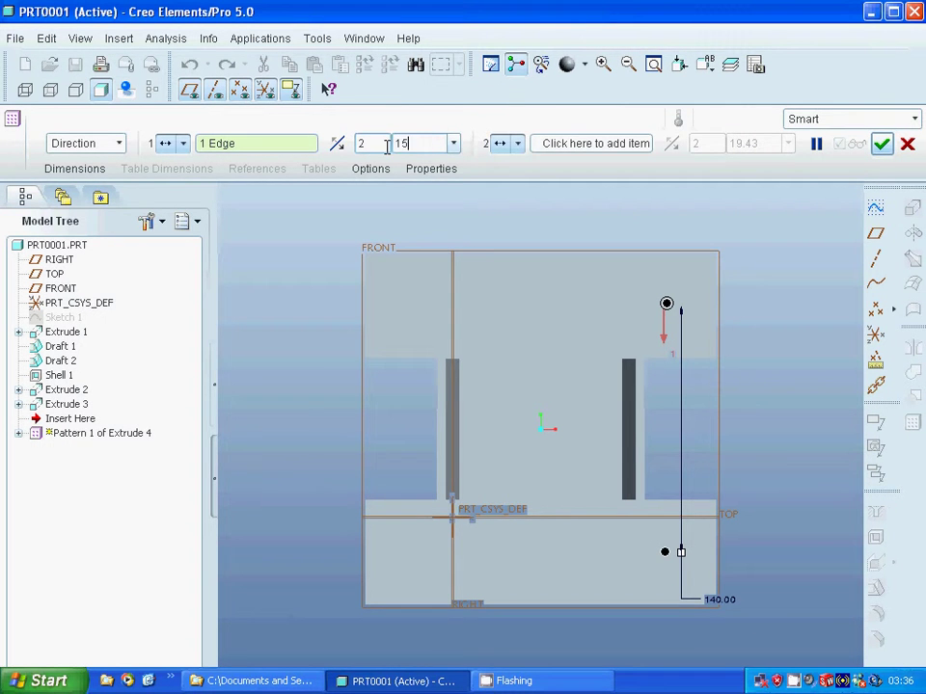
pyautogui.write('0')
pyautogui.press('Return')
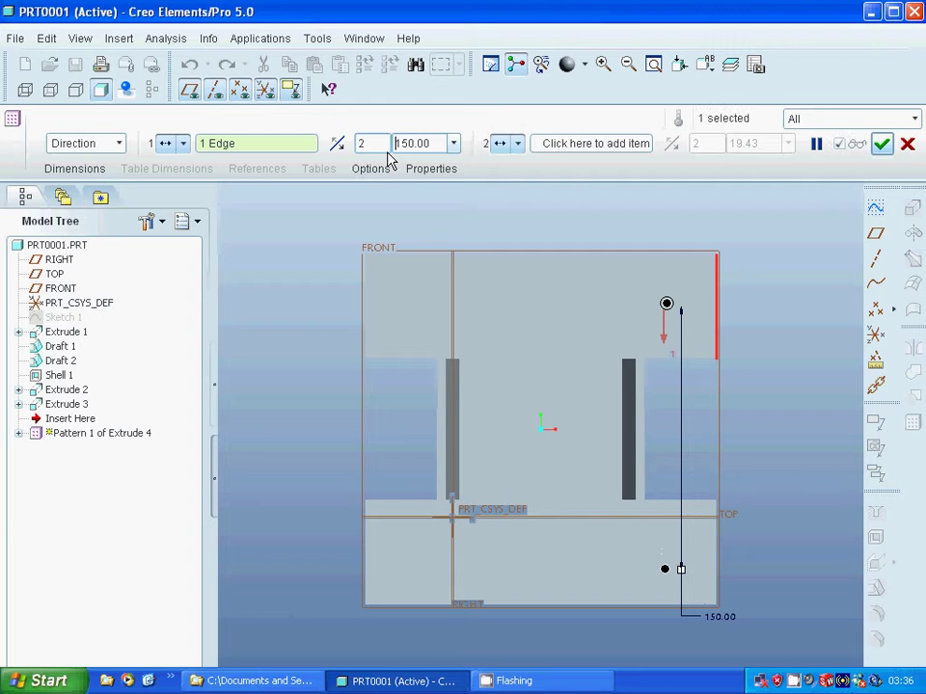
# - Set the hole pattern's first-direction spacing to 145
pyautogui.moveTo(432, 143); pyautogui.dragTo(381, 142)
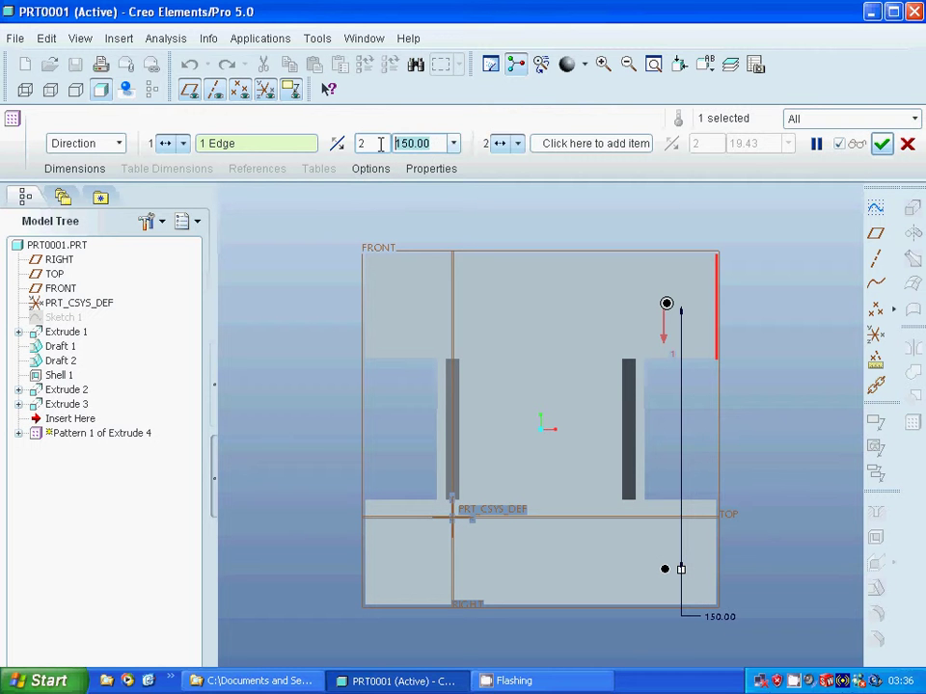
pyautogui.write('1')
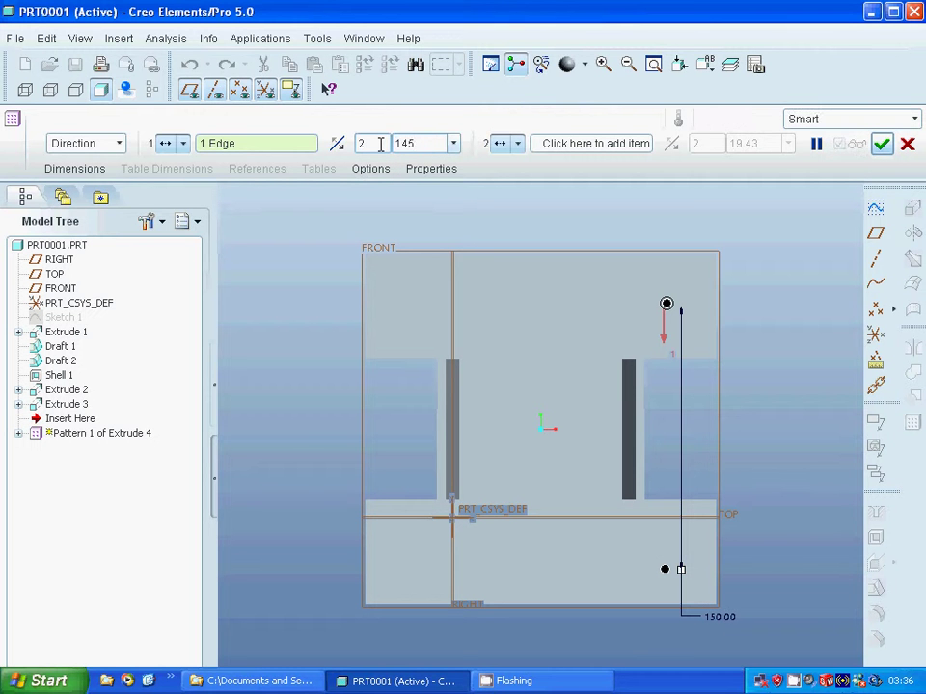
pyautogui.write('45')
pyautogui.press('Return')
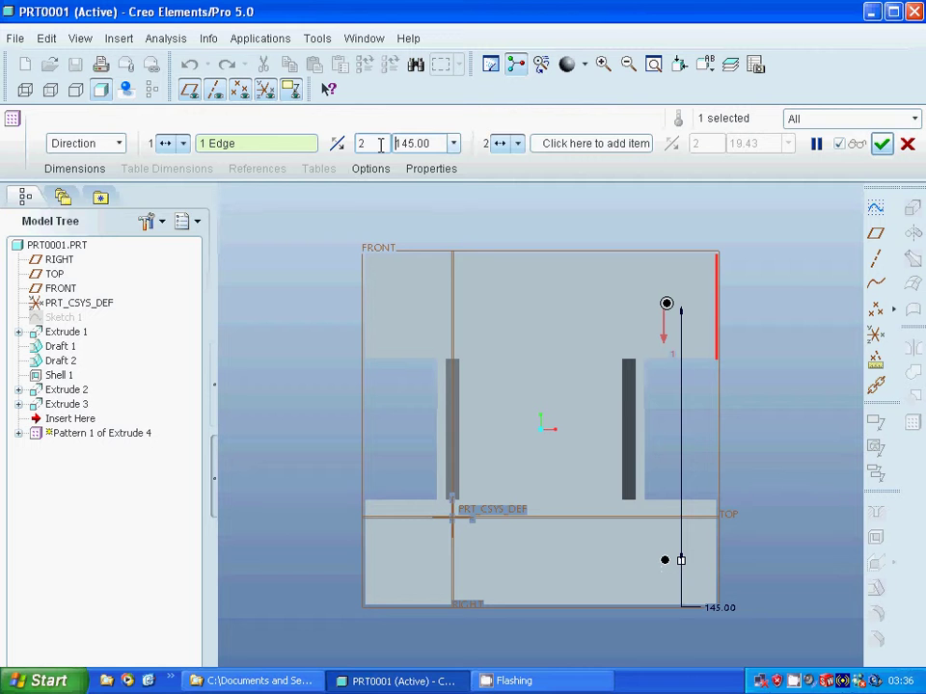
# - Add the plate's long outer edge nearest the hole as second pattern direction with spacing 140, and complete the pattern
pyautogui.click(574, 145)
pyautogui.click(563, 253)
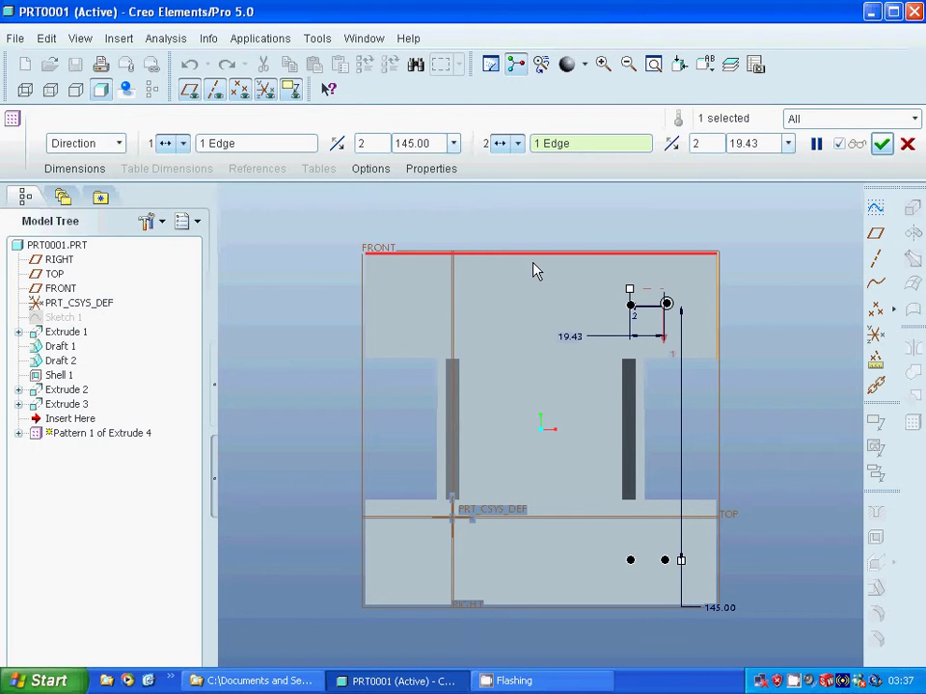
pyautogui.doubleClick(727, 142)
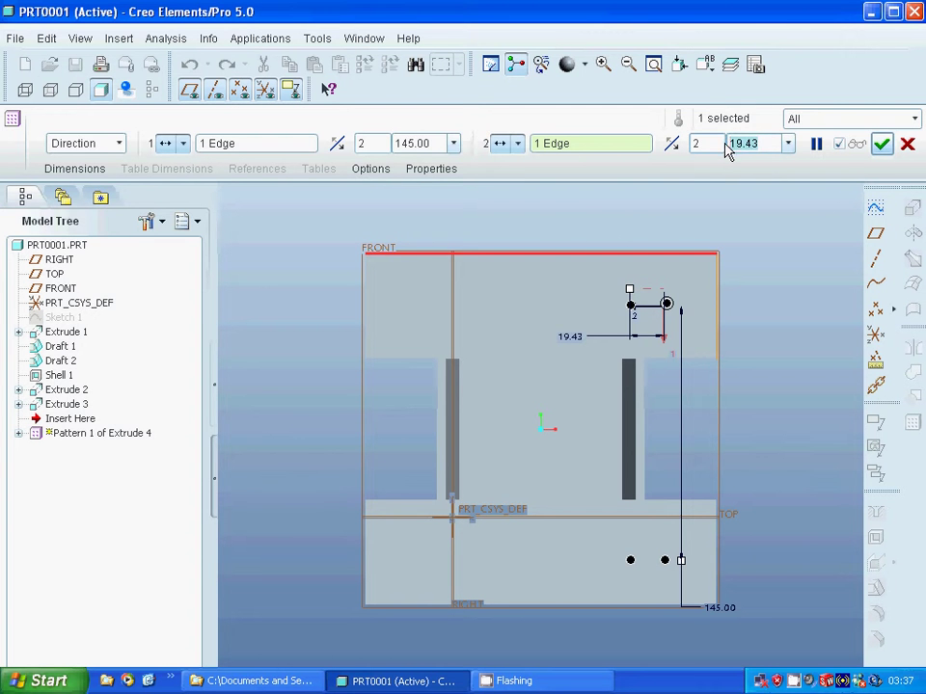
pyautogui.write('140')
pyautogui.press('Return')
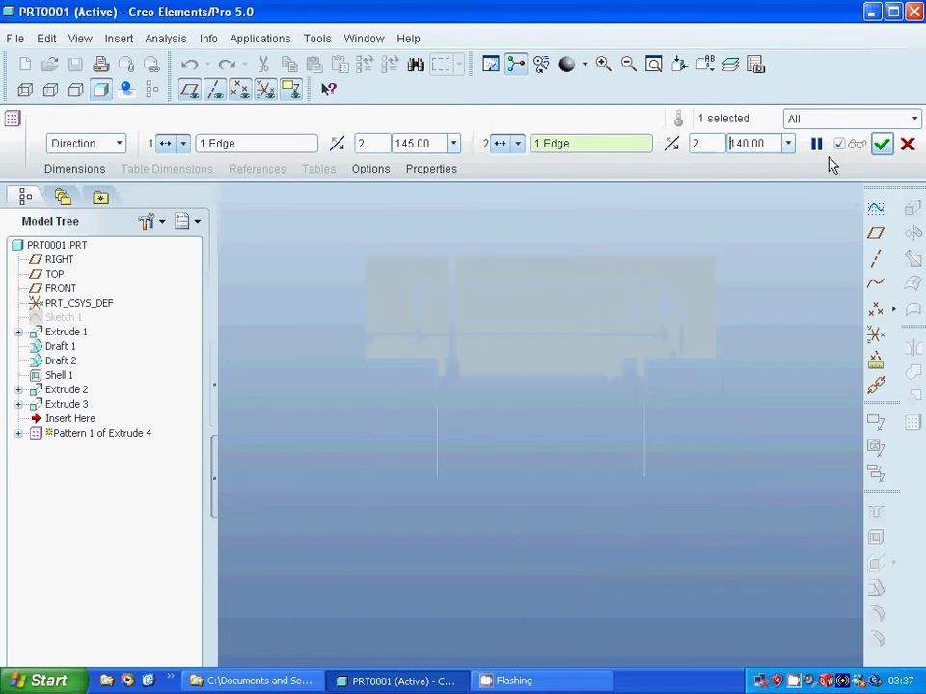
pyautogui.click(881, 144)
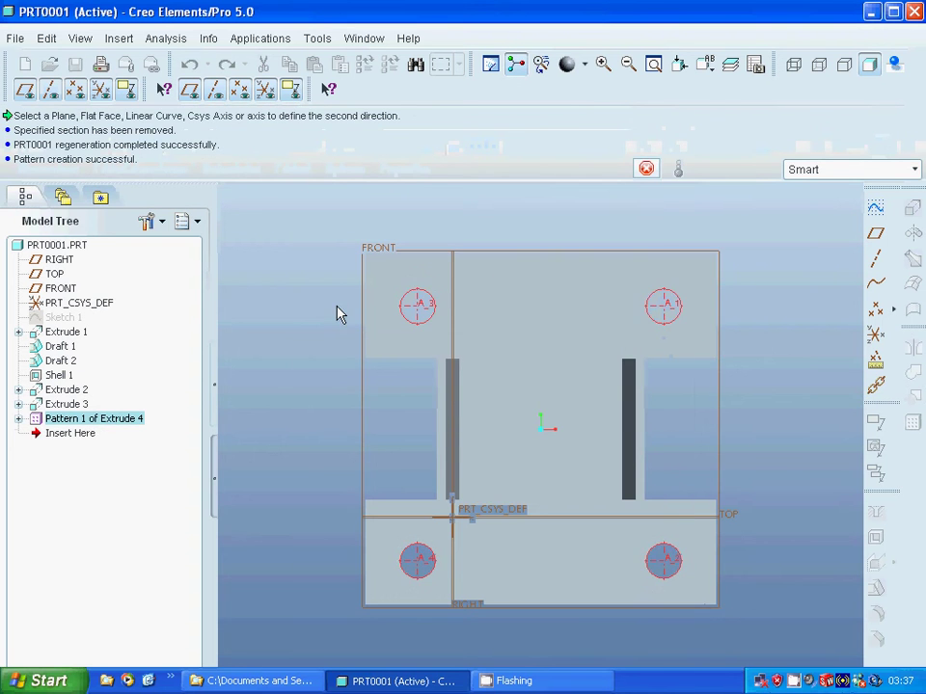
pyautogui.hotkey('ctrl', 'd')
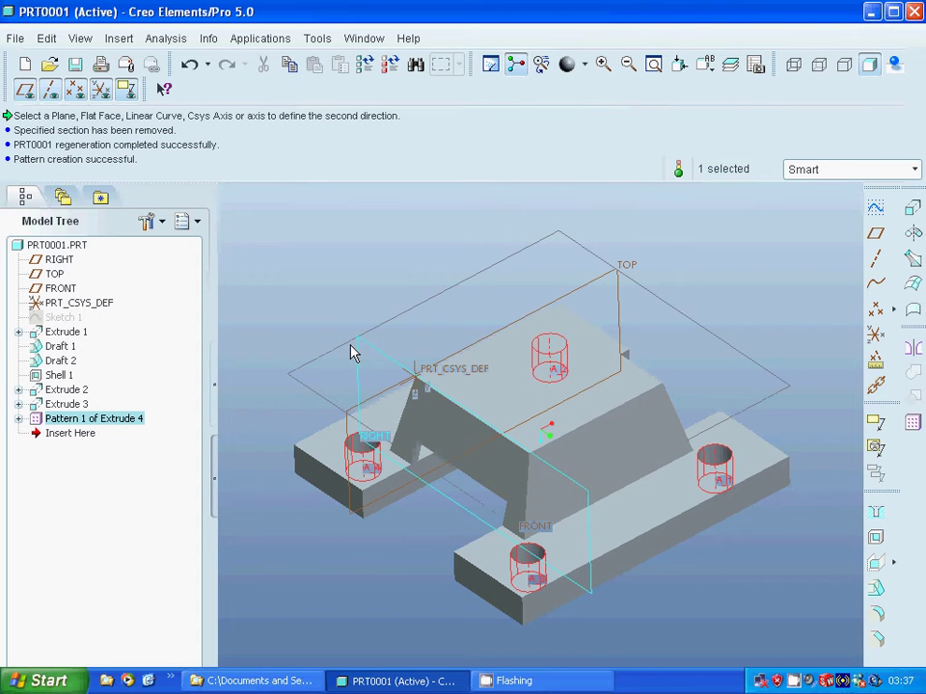
pyautogui.click(352, 353)
# - Switch the part to the Mechanica application and delete the existing constraint set ConstraintSet1
pyautogui.click(243, 46)
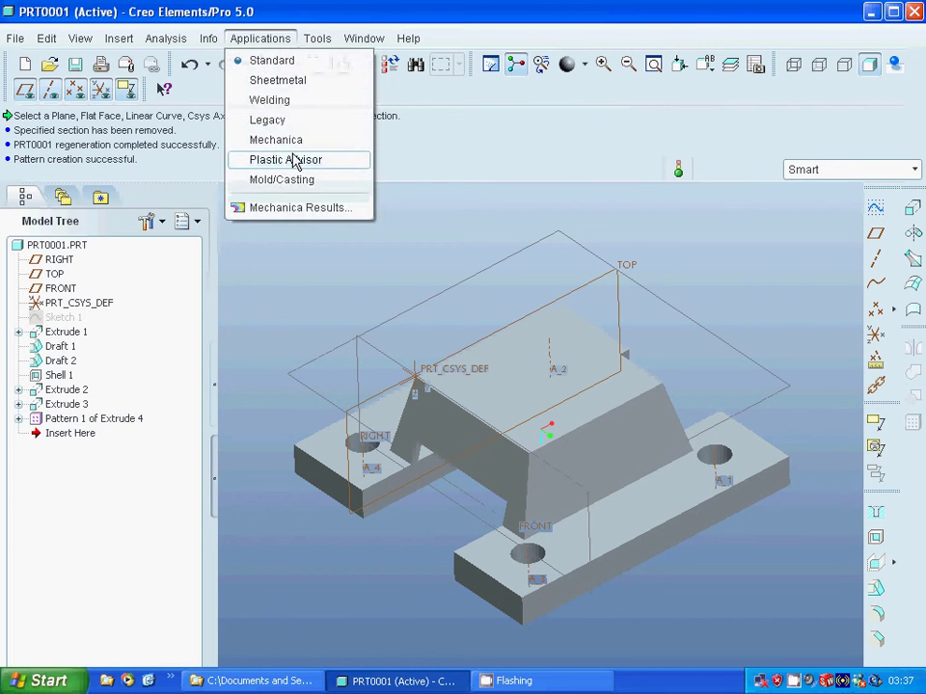
pyautogui.click(287, 140)
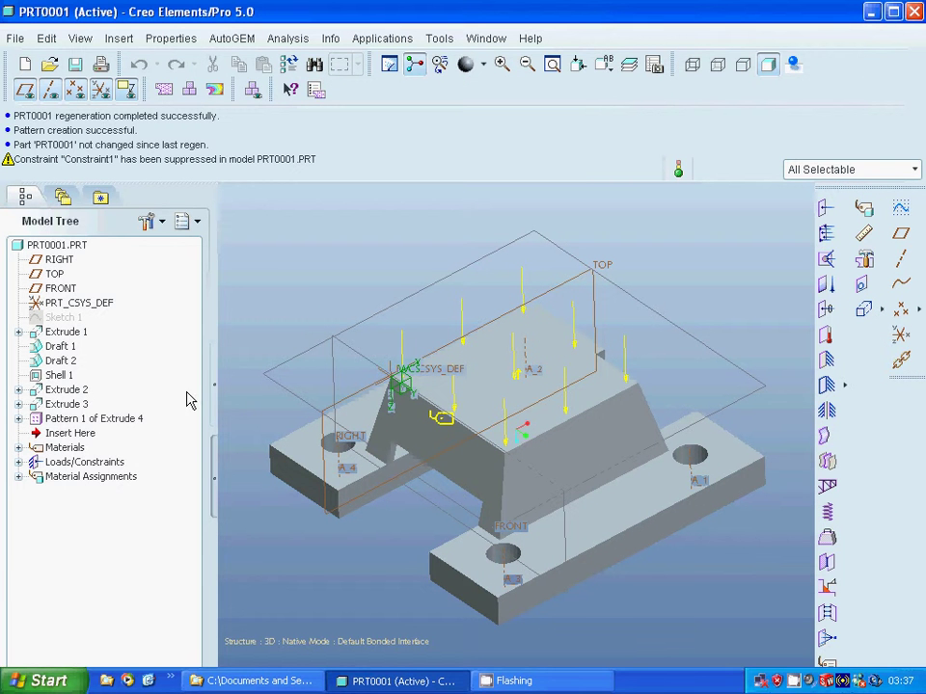
pyautogui.click(19, 462)
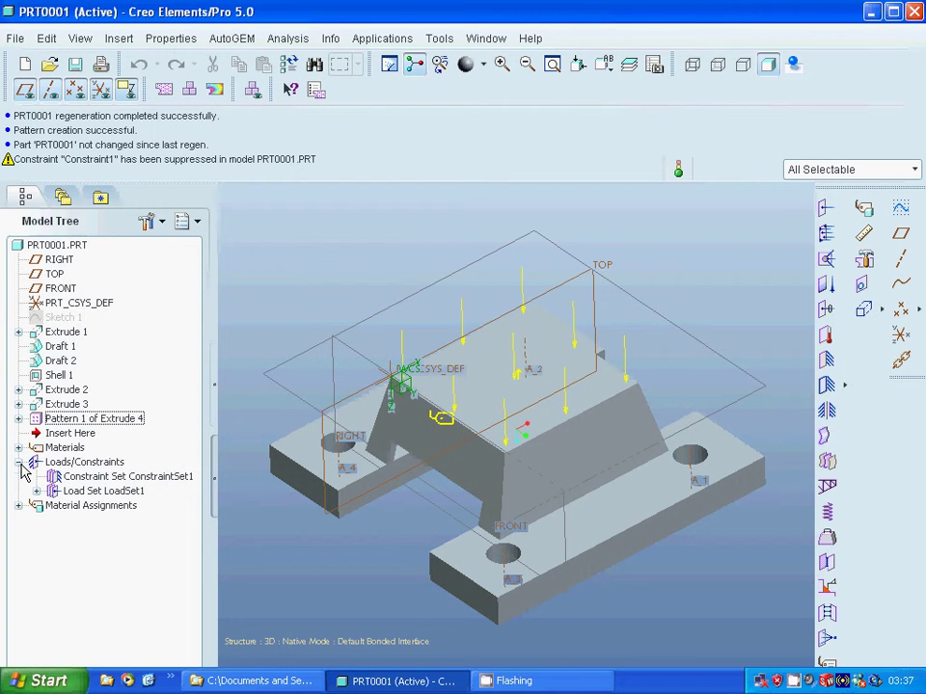
pyautogui.click(89, 479)
pyautogui.rightClick(92, 480)
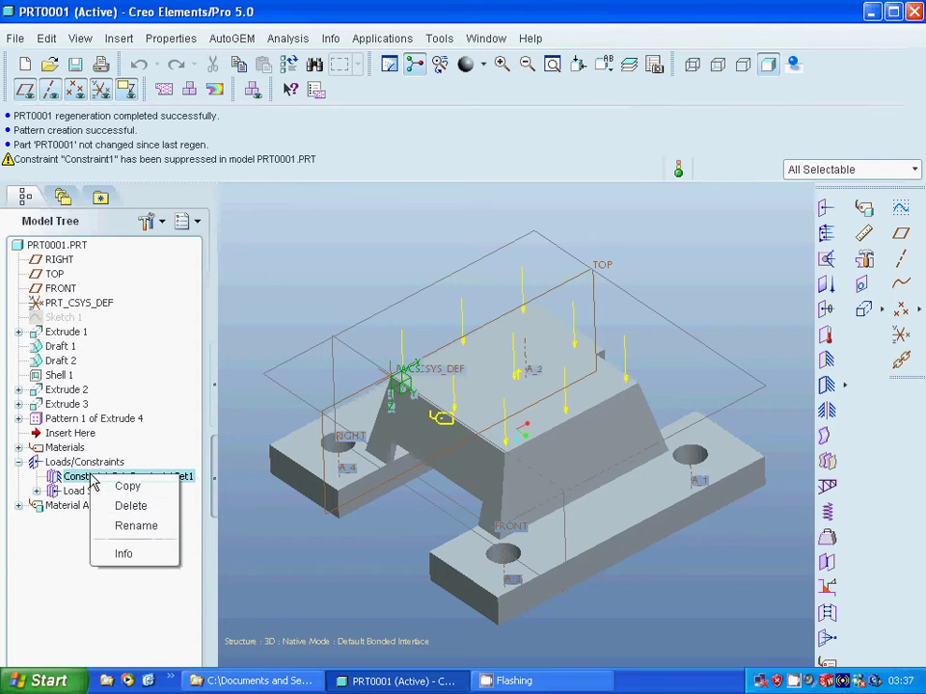
pyautogui.click(122, 506)
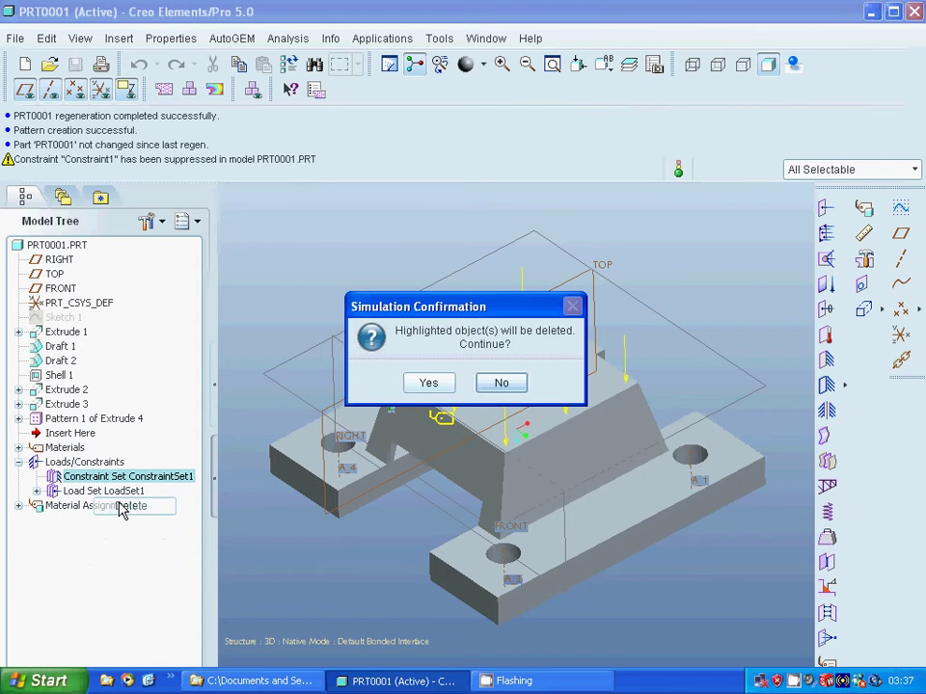
pyautogui.click(424, 384)
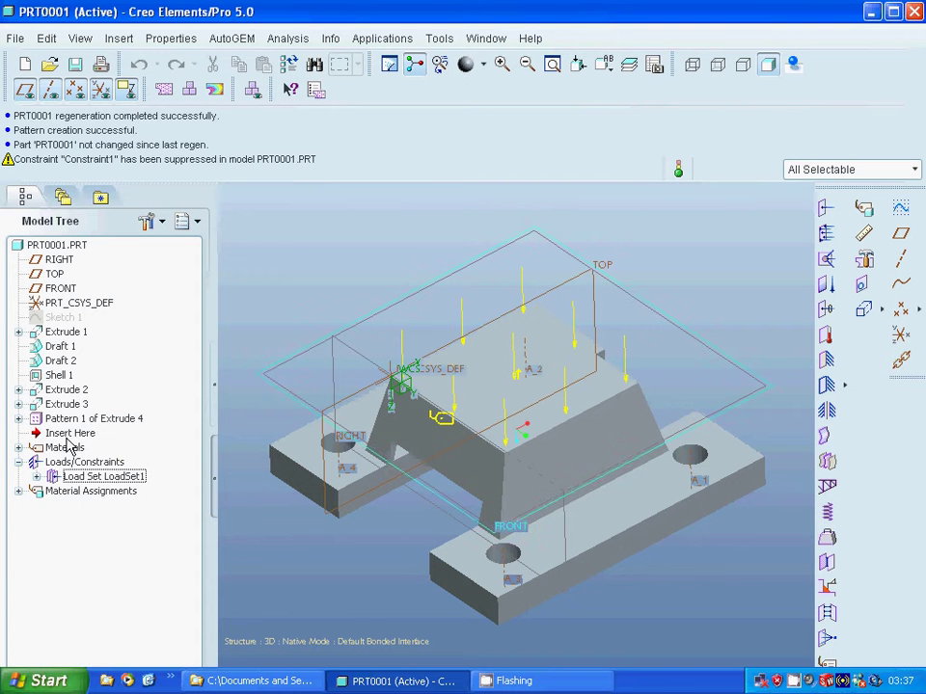
pyautogui.click(19, 447)
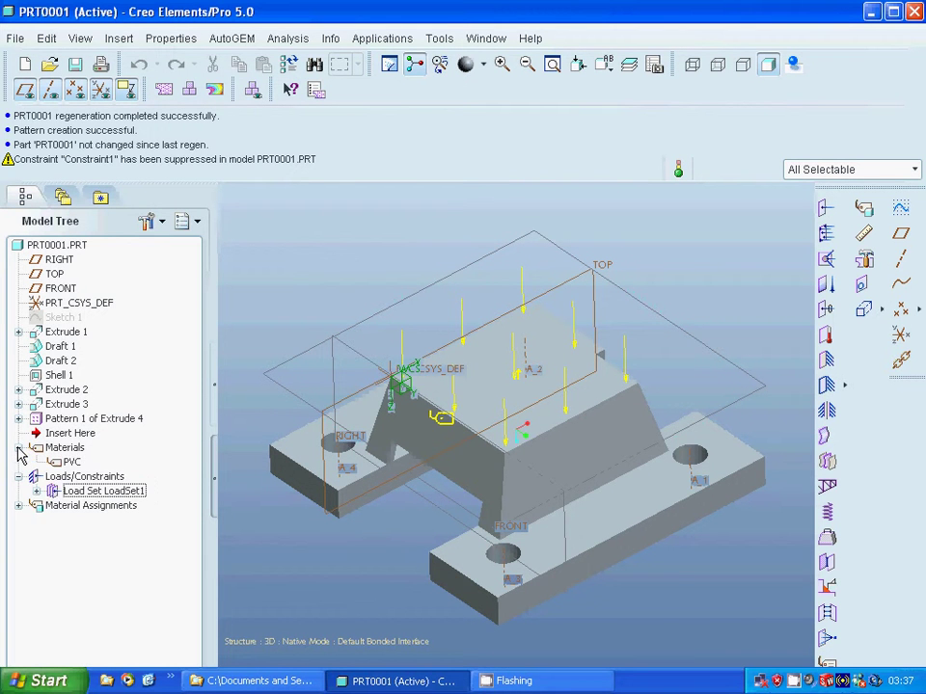
pyautogui.click(18, 447)
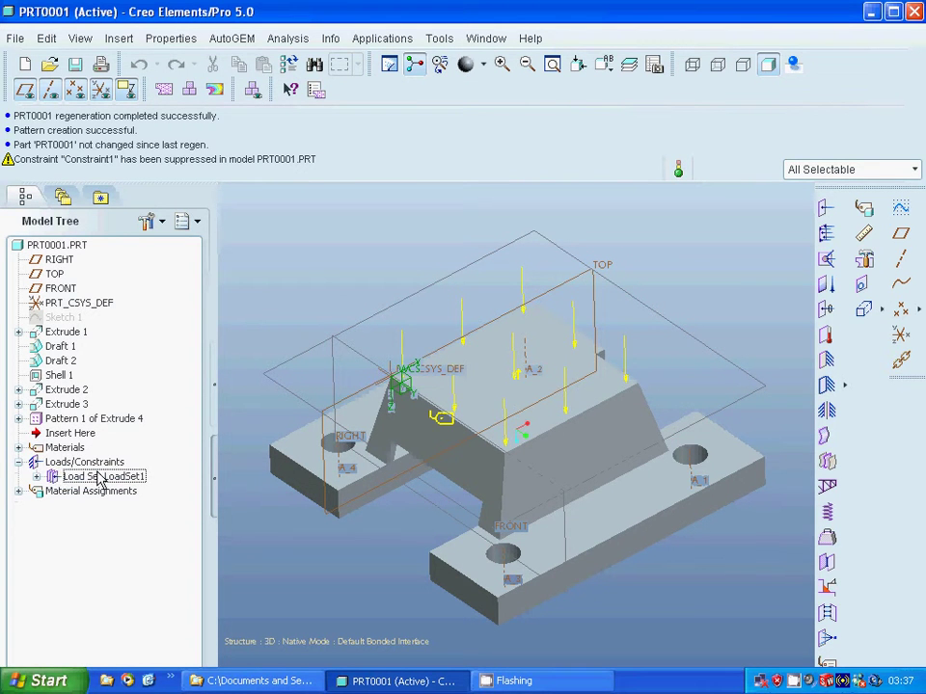
# - Create displacement constraint Constraint1 in ConstraintSet1 on the inner surfaces of all four base plate holes, with all translations fixed
pyautogui.click(826, 360)
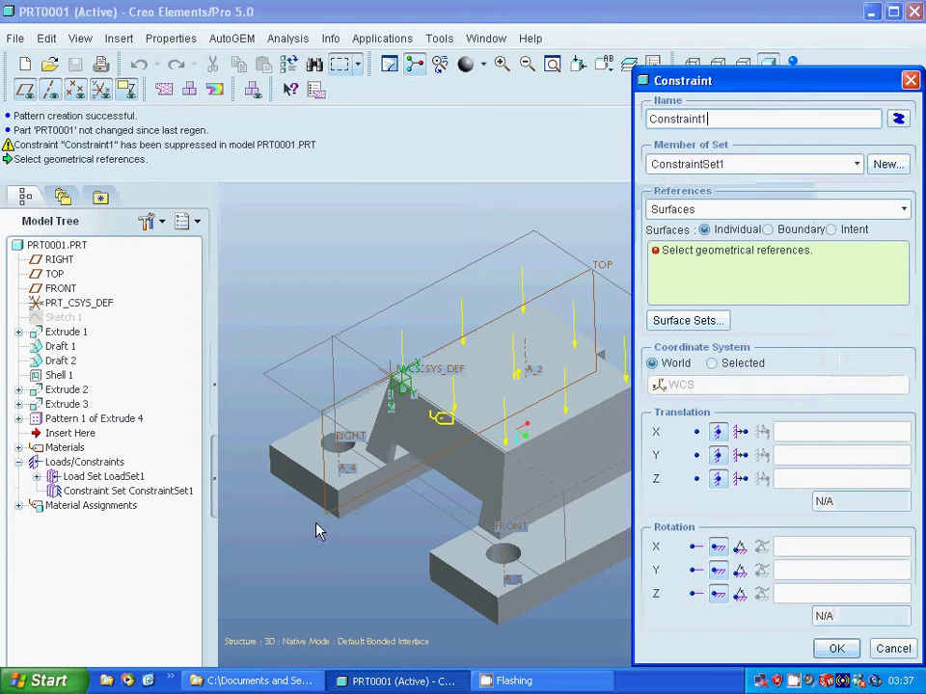
pyautogui.click(341, 445)
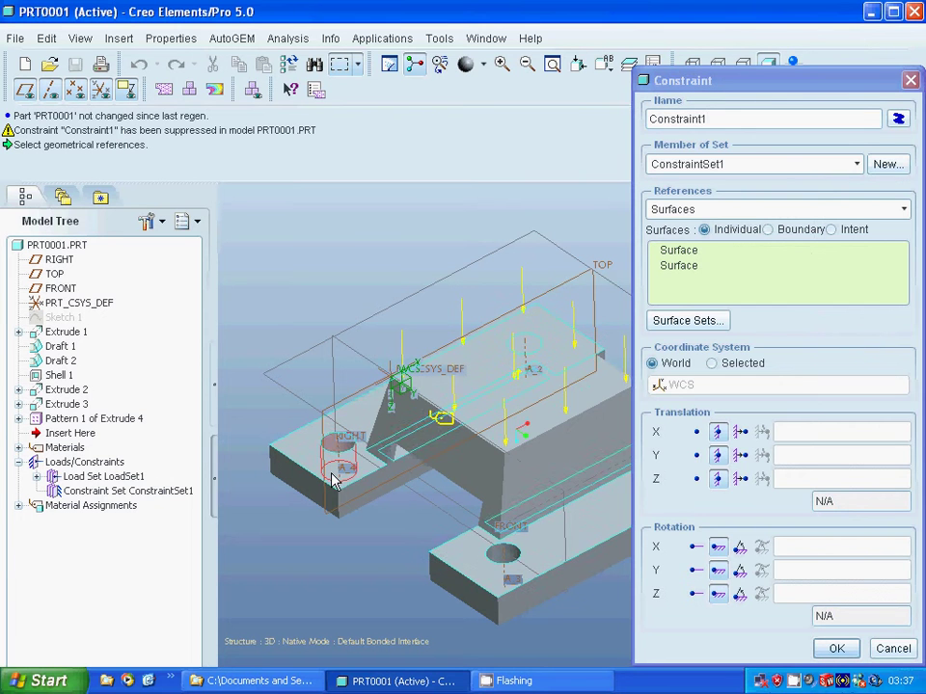
pyautogui.click(506, 555)
pyautogui.moveTo(407, 531); pyautogui.dragTo(424, 496, button='middle')
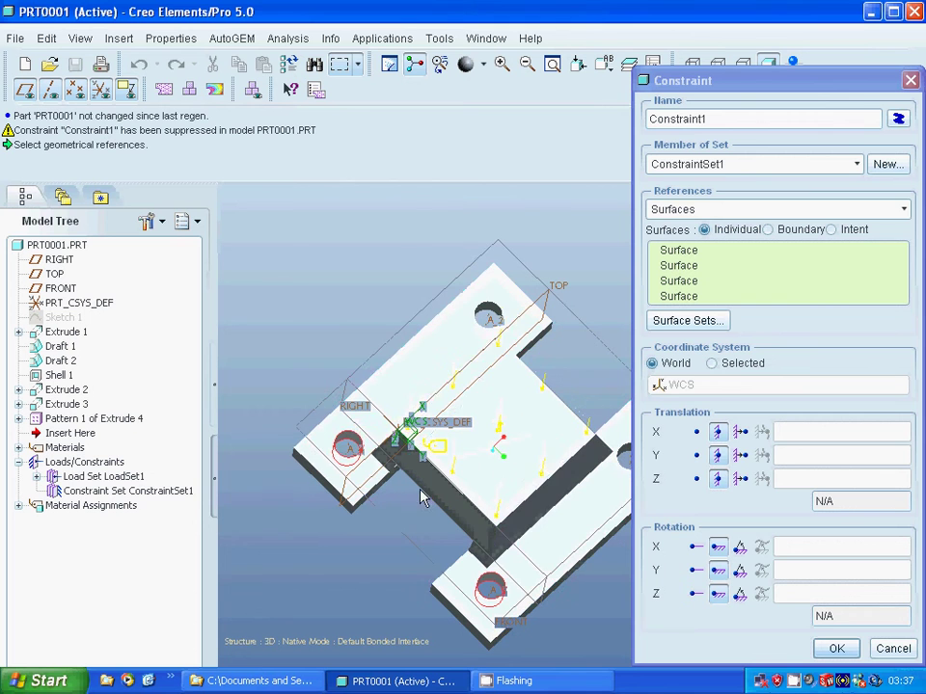
pyautogui.click(495, 318)
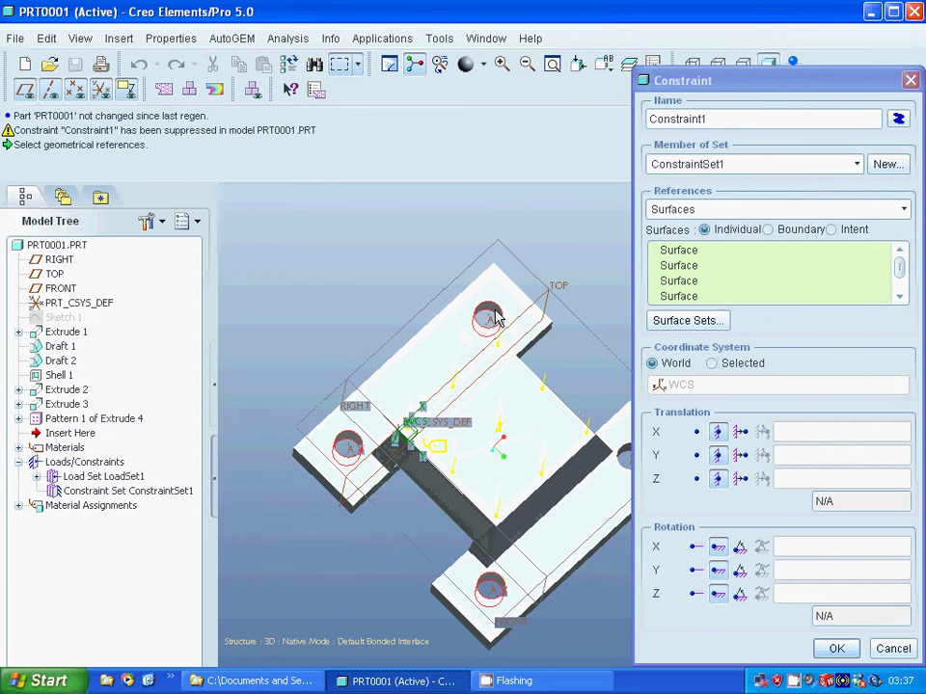
pyautogui.click(625, 455)
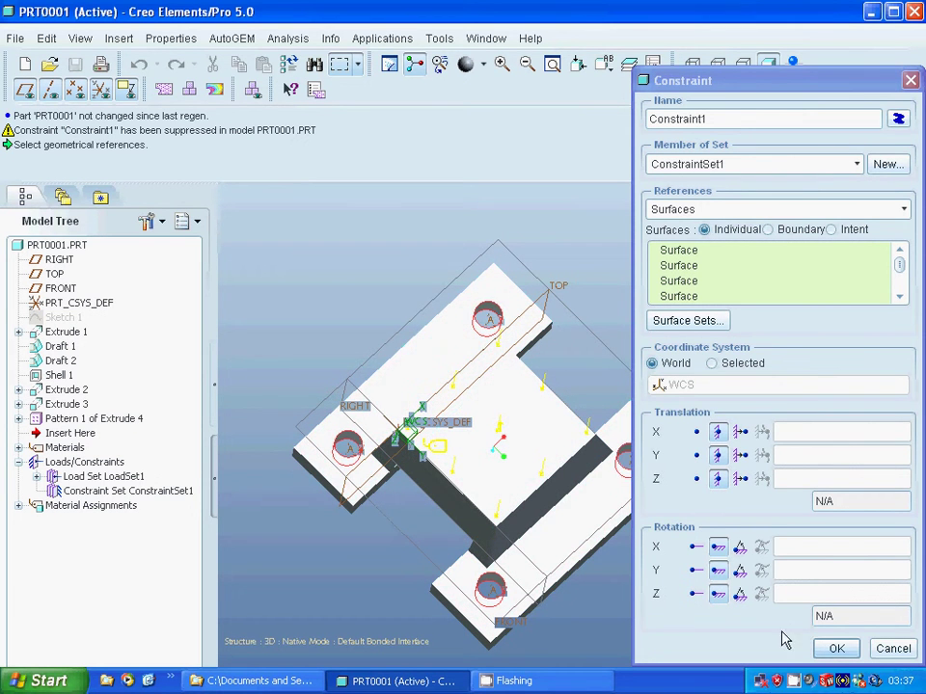
pyautogui.click(835, 651)
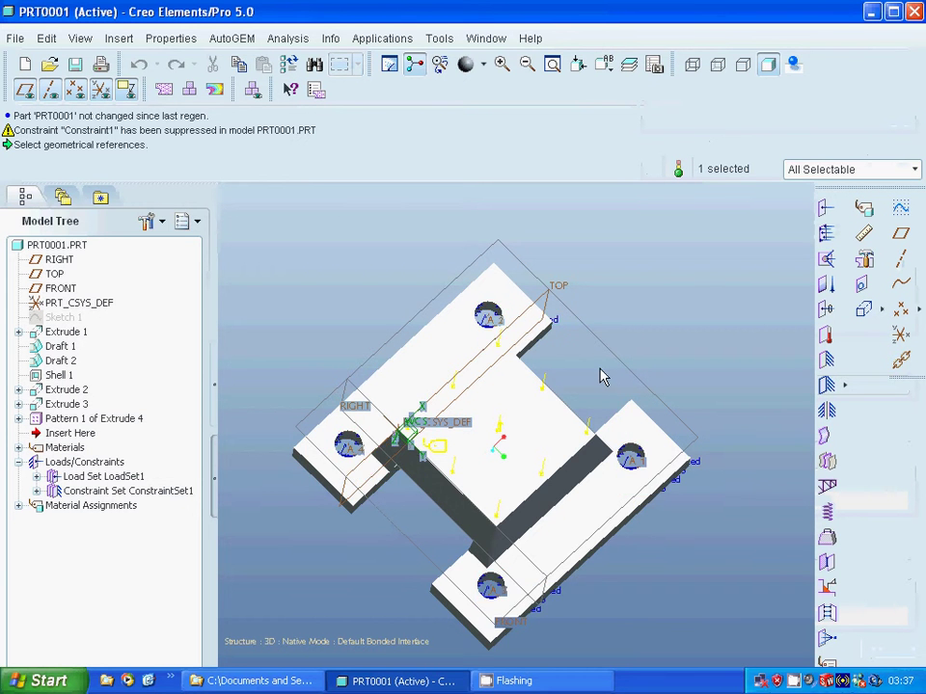
# - Restore the part's default orientation and open the Mechanica analyses and design studies manager
pyautogui.moveTo(602, 374); pyautogui.dragTo(644, 322, button='middle')
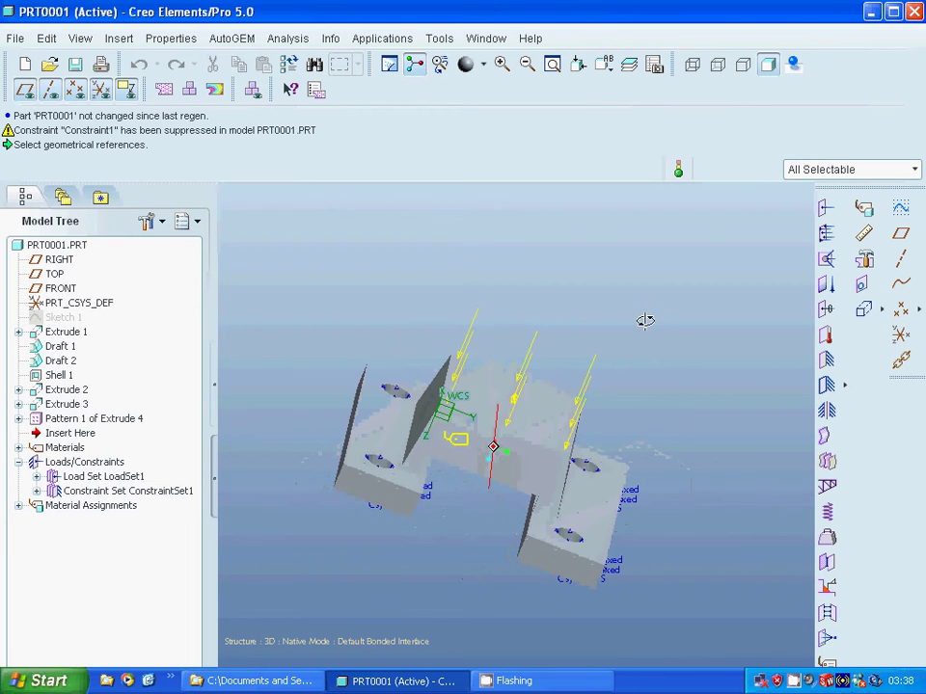
pyautogui.hotkey('ctrl', 'd')
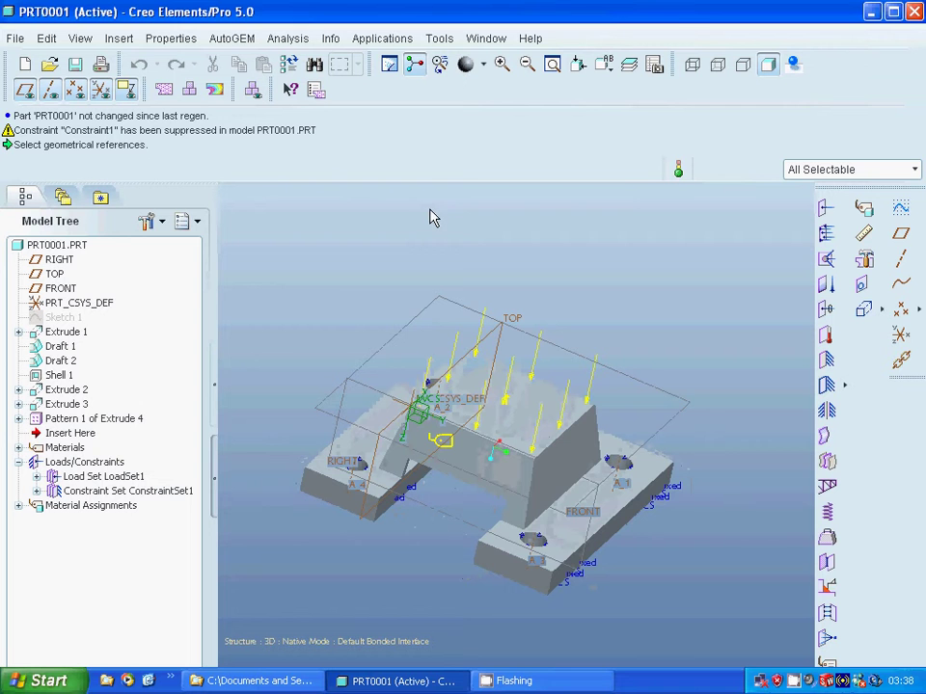
pyautogui.click(189, 90)
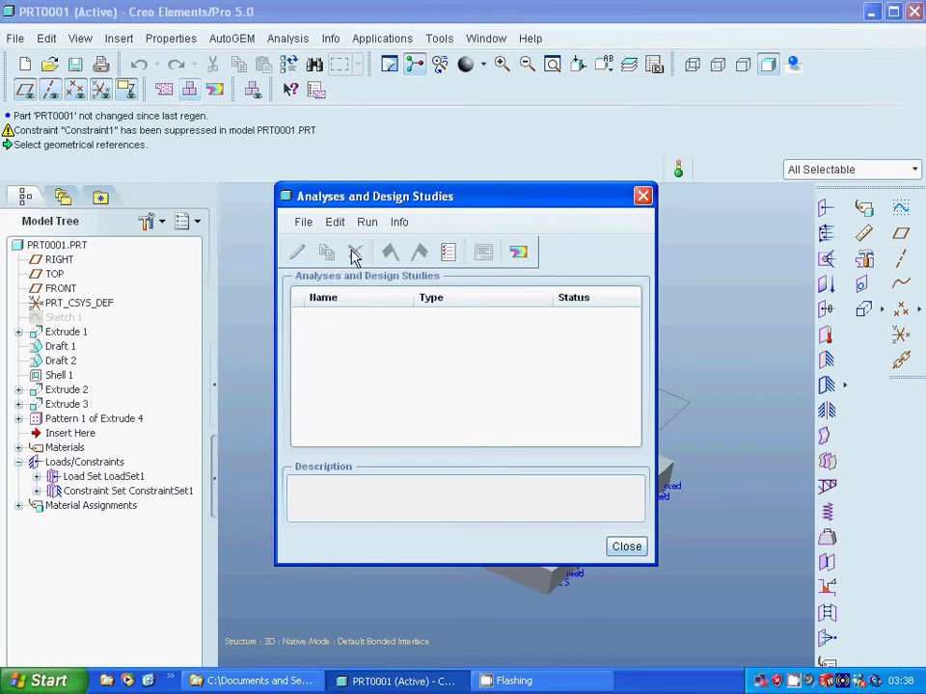
pyautogui.click(299, 223)
pyautogui.click(333, 244)
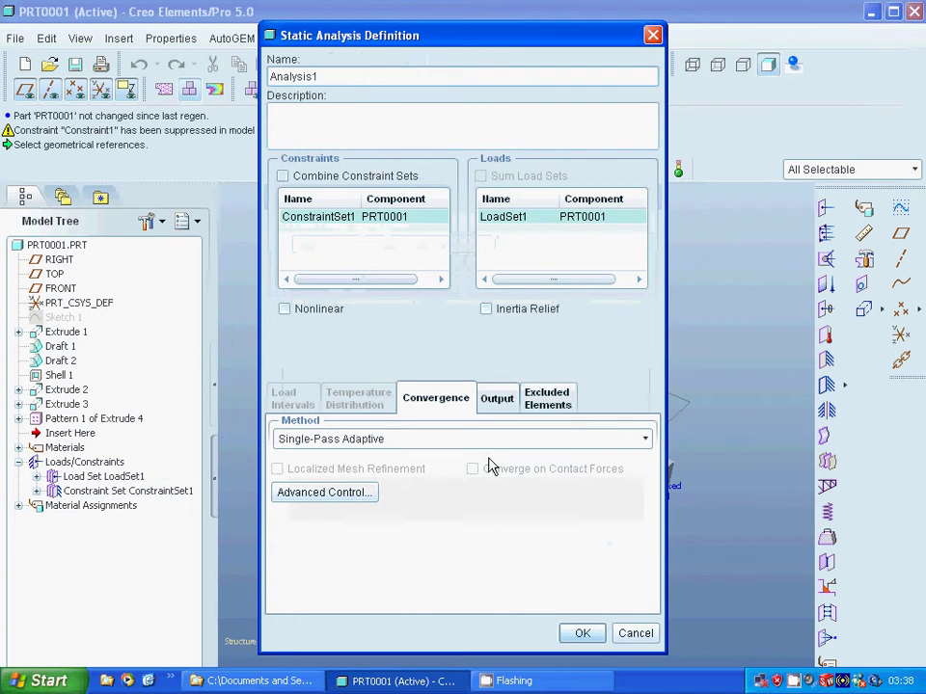
pyautogui.click(581, 636)
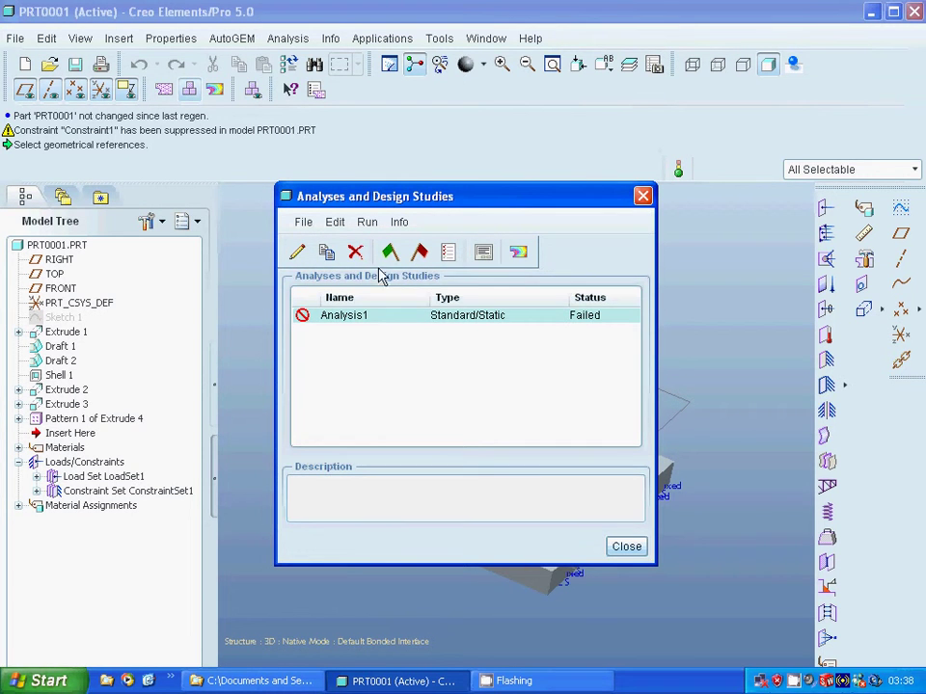
pyautogui.click(307, 222)
pyautogui.click(335, 222)
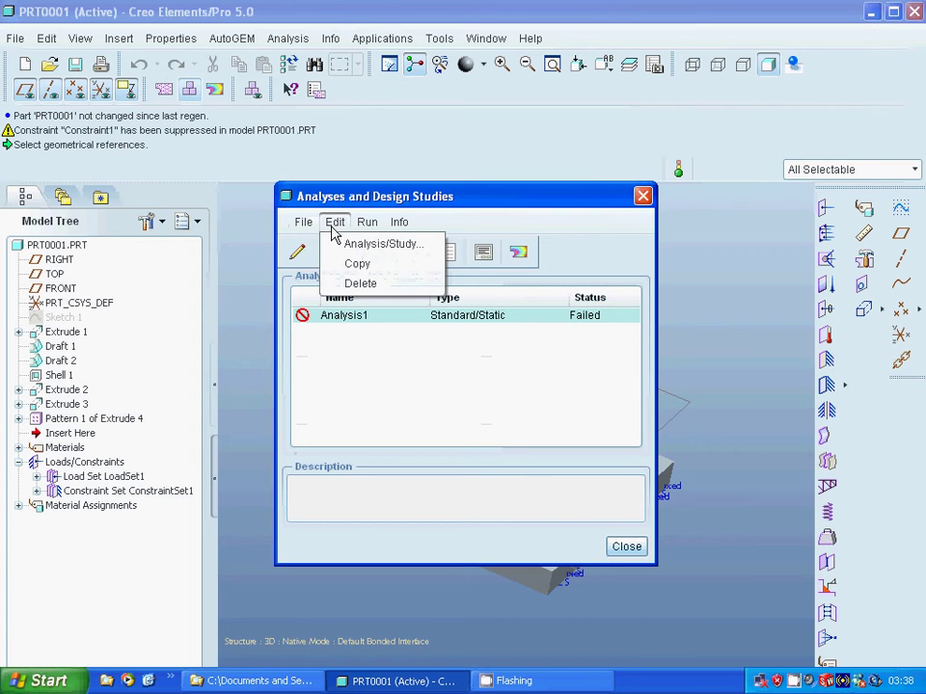
pyautogui.click(311, 284)
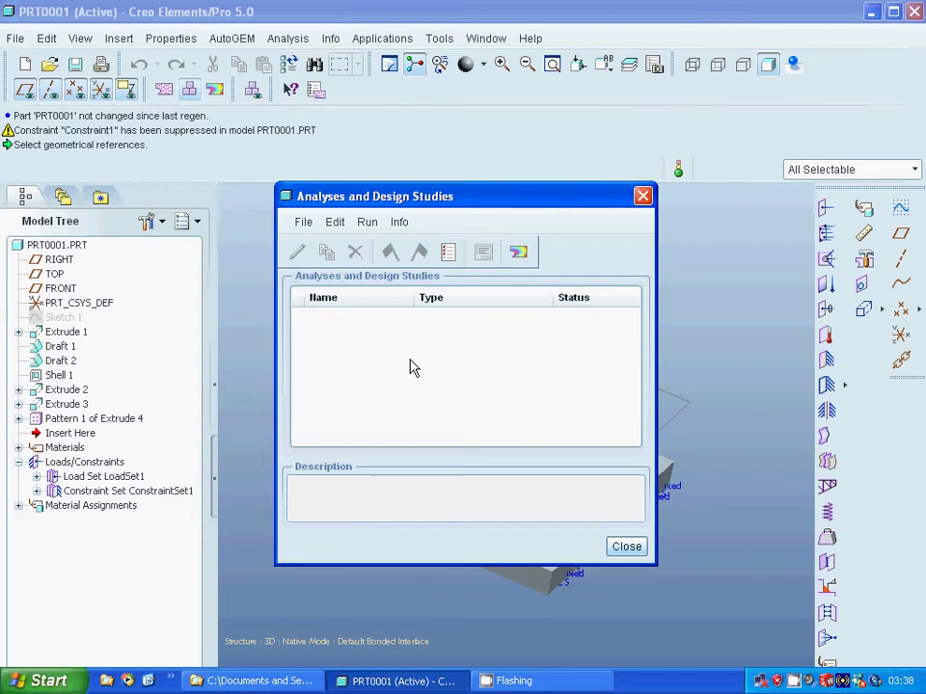
# - Create a static analysis named sim1 using ConstraintSet1, LoadSet1 and Single-Pass Adaptive convergence
pyautogui.click(302, 222)
pyautogui.click(328, 245)
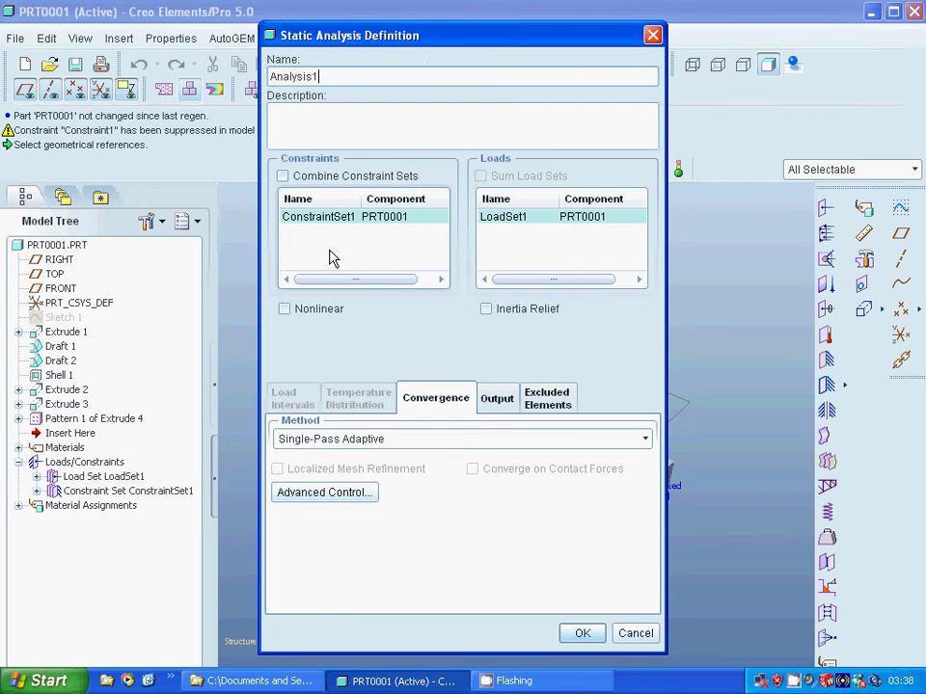
pyautogui.moveTo(330, 79); pyautogui.dragTo(274, 75)
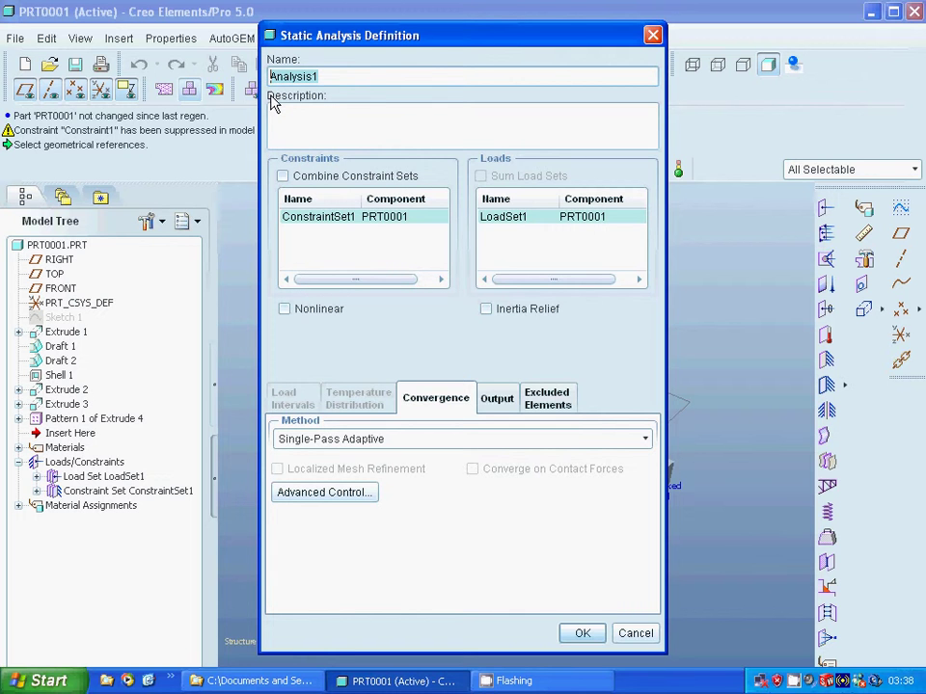
pyautogui.write('sim')
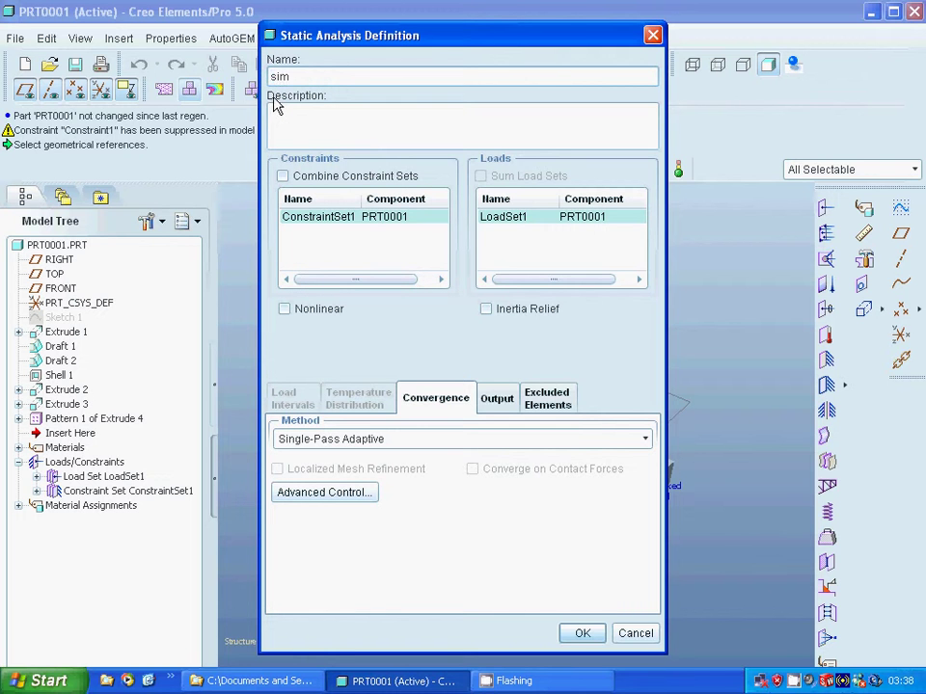
pyautogui.write('1')
pyautogui.click(582, 633)
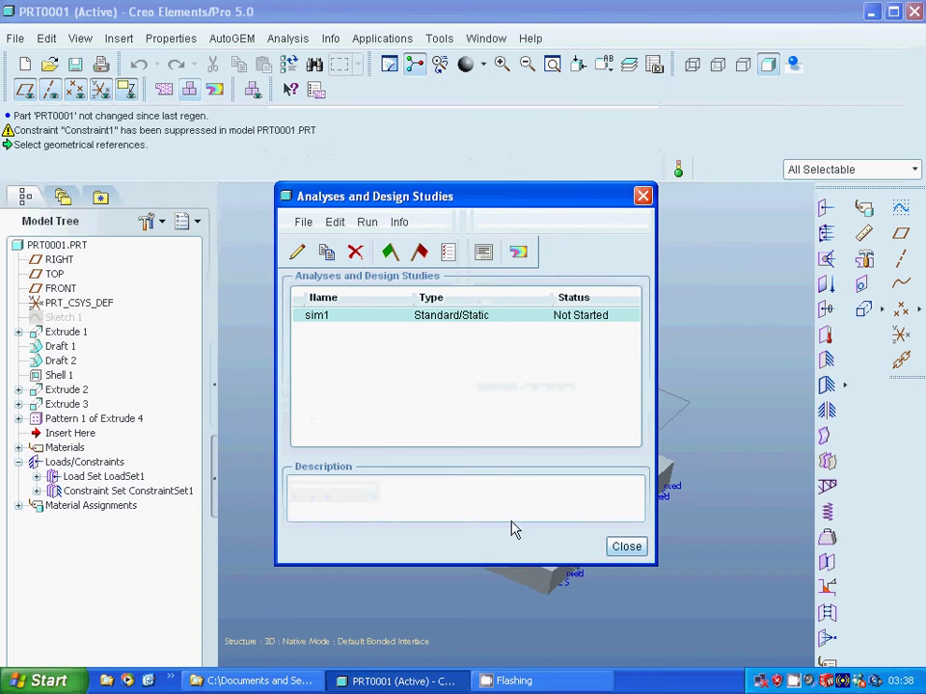
# - Run analysis sim1 with interactive diagnostics and close the diagnostics report once the run is complete
pyautogui.click(391, 252)
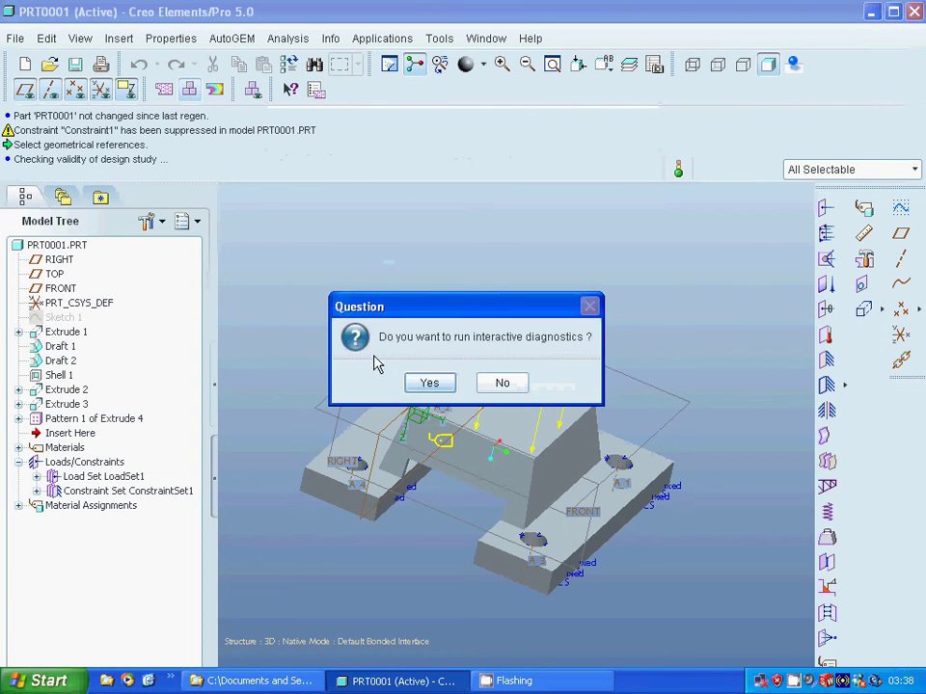
pyautogui.click(430, 383)
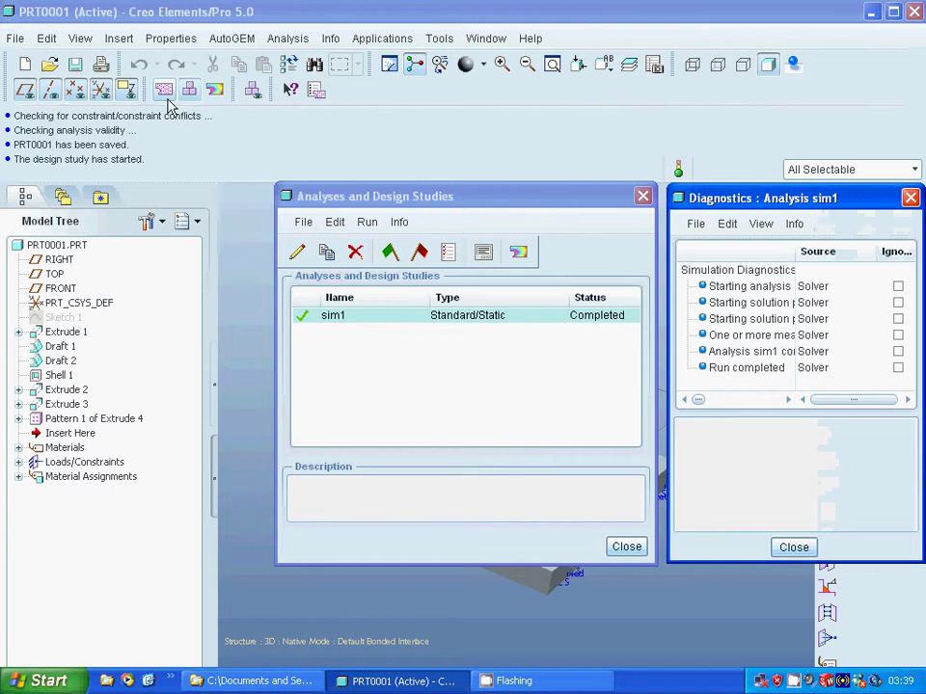
pyautogui.click(796, 547)
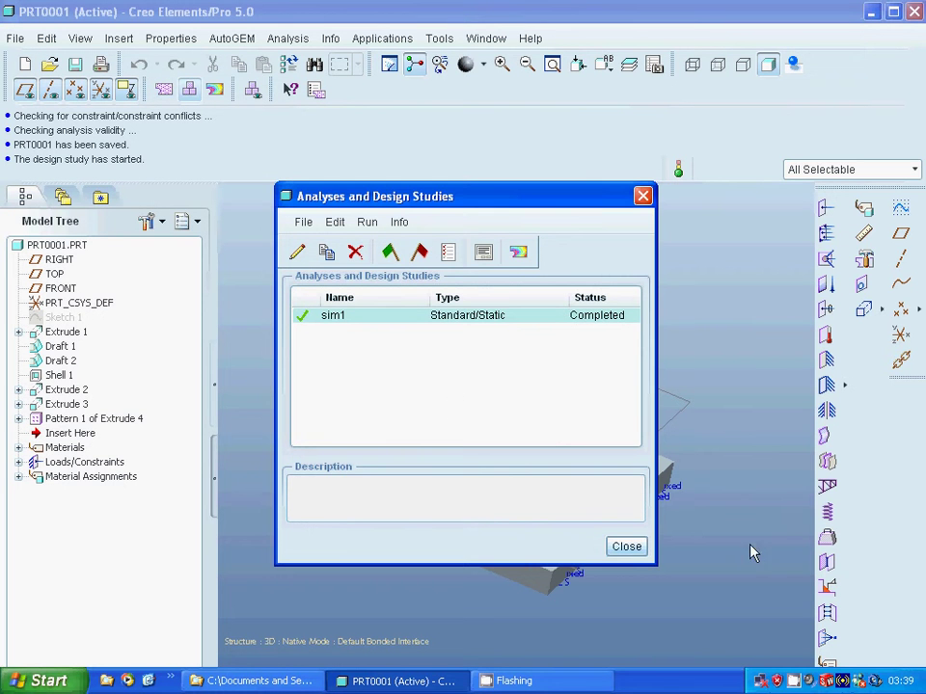
# - Show sim1's von Mises stress as a fringe plot in MPa and inspect the bracket from above and below
pyautogui.click(517, 252)
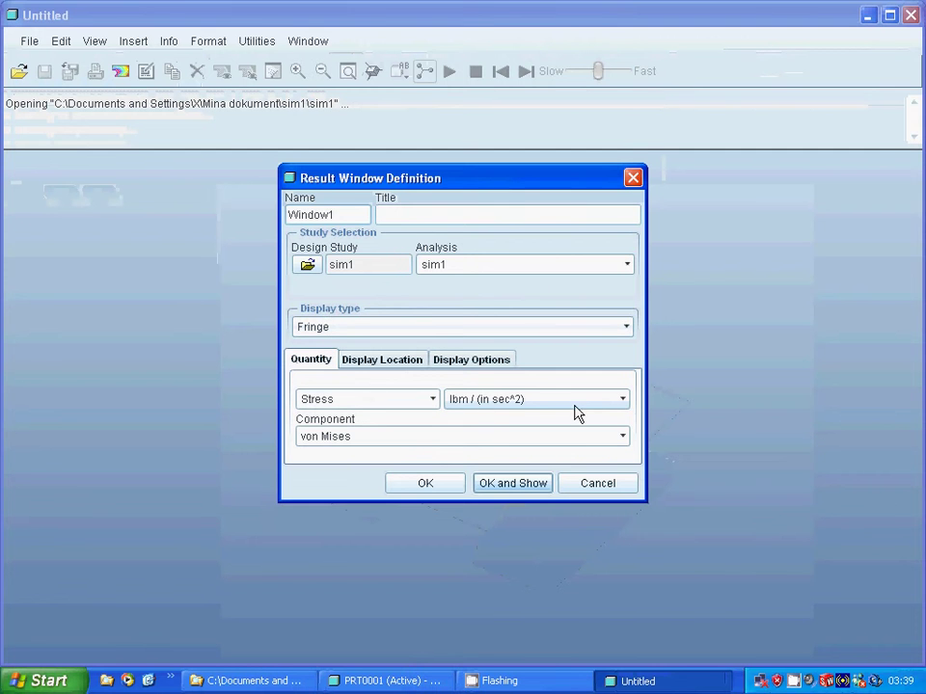
pyautogui.click(622, 400)
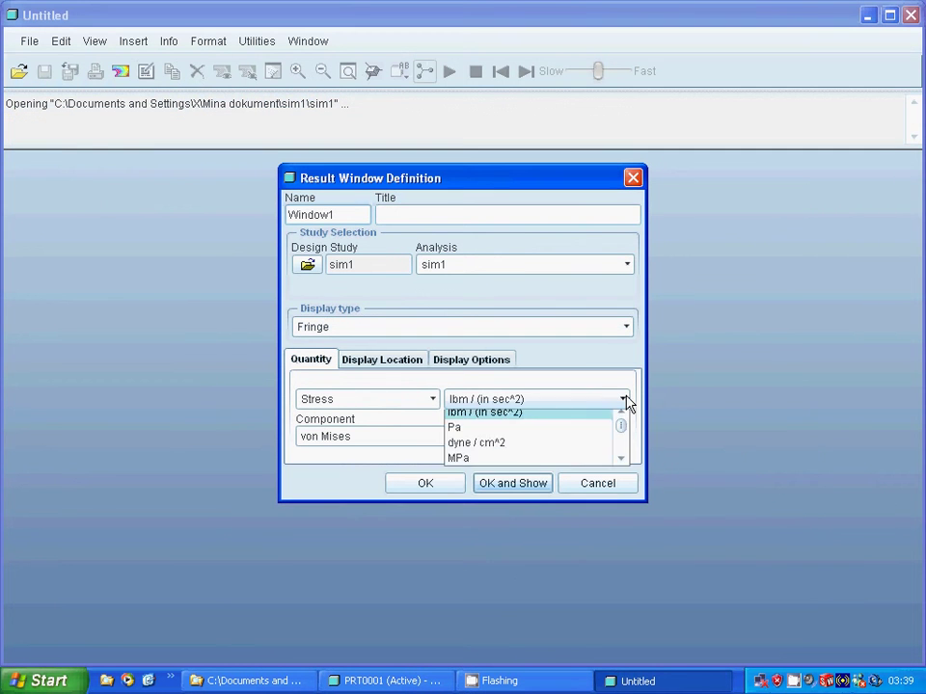
pyautogui.click(487, 466)
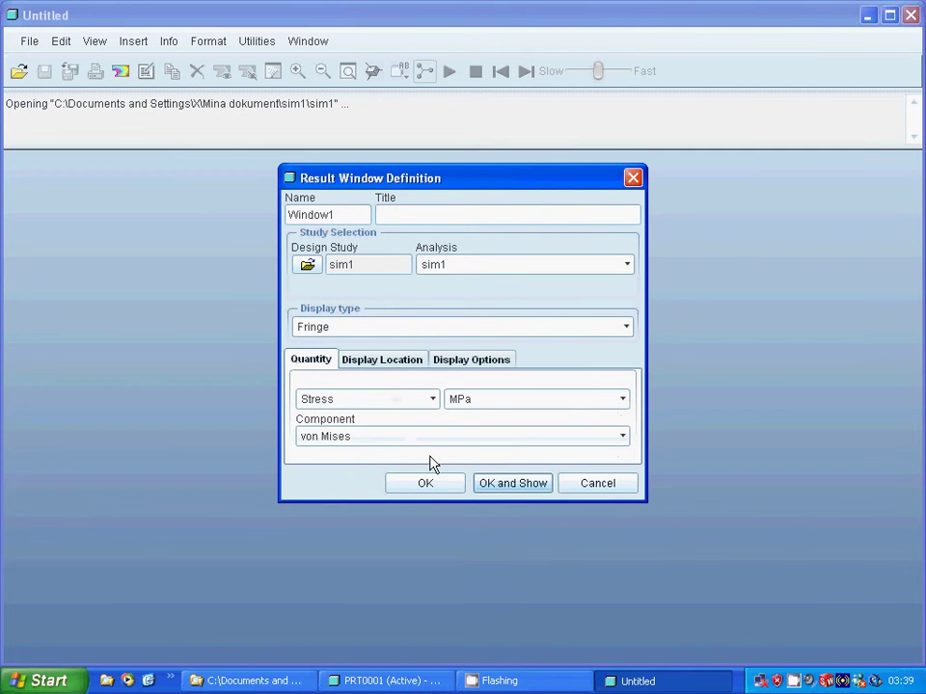
pyautogui.click(512, 483)
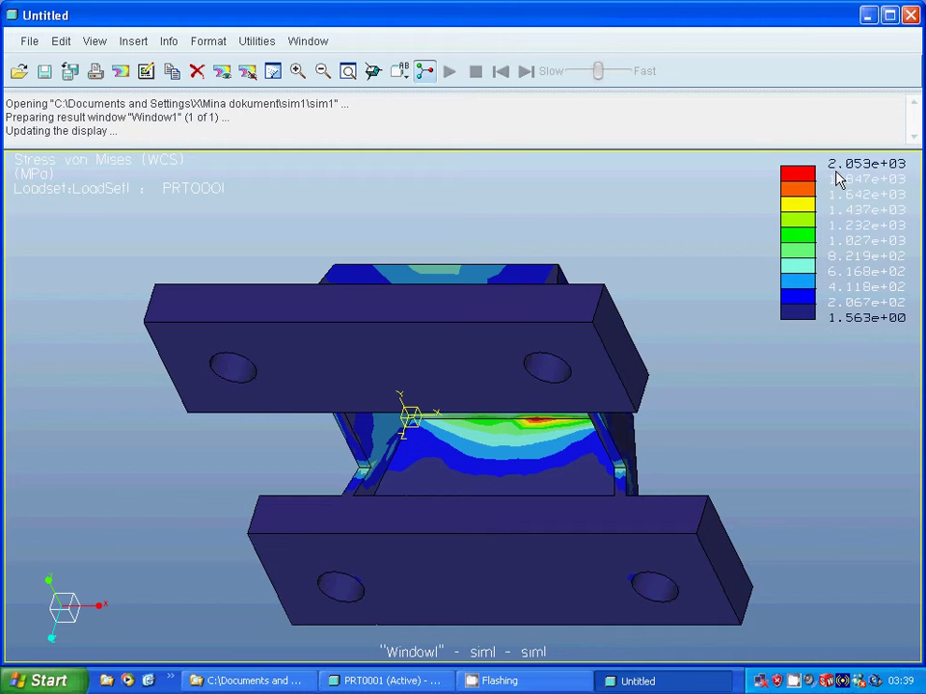
pyautogui.moveTo(514, 214)
pyautogui.mouseDown(button='middle')
pyautogui.moveTo(533, 285)
pyautogui.moveTo(507, 367)
pyautogui.moveTo(457, 379)
pyautogui.mouseUp(button='middle')
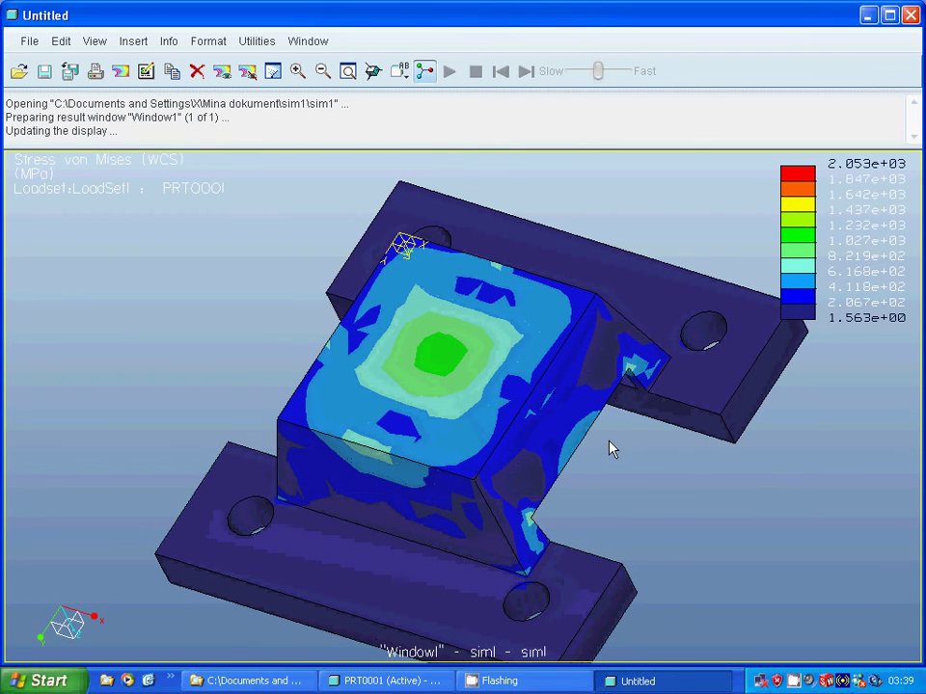
pyautogui.moveTo(611, 445)
pyautogui.mouseDown(button='middle')
pyautogui.moveTo(533, 378)
pyautogui.moveTo(451, 255)
pyautogui.moveTo(502, 263)
pyautogui.moveTo(482, 253)
pyautogui.moveTo(497, 279)
pyautogui.moveTo(496, 307)
pyautogui.moveTo(374, 331)
pyautogui.mouseUp(button='middle')
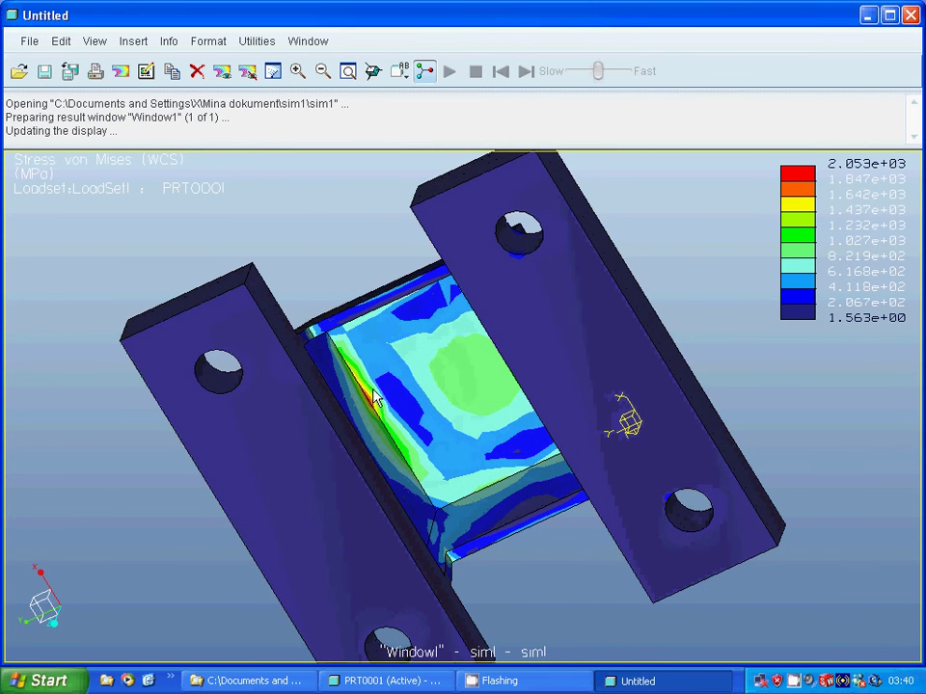
pyautogui.moveTo(313, 267); pyautogui.dragTo(379, 446, button='middle')
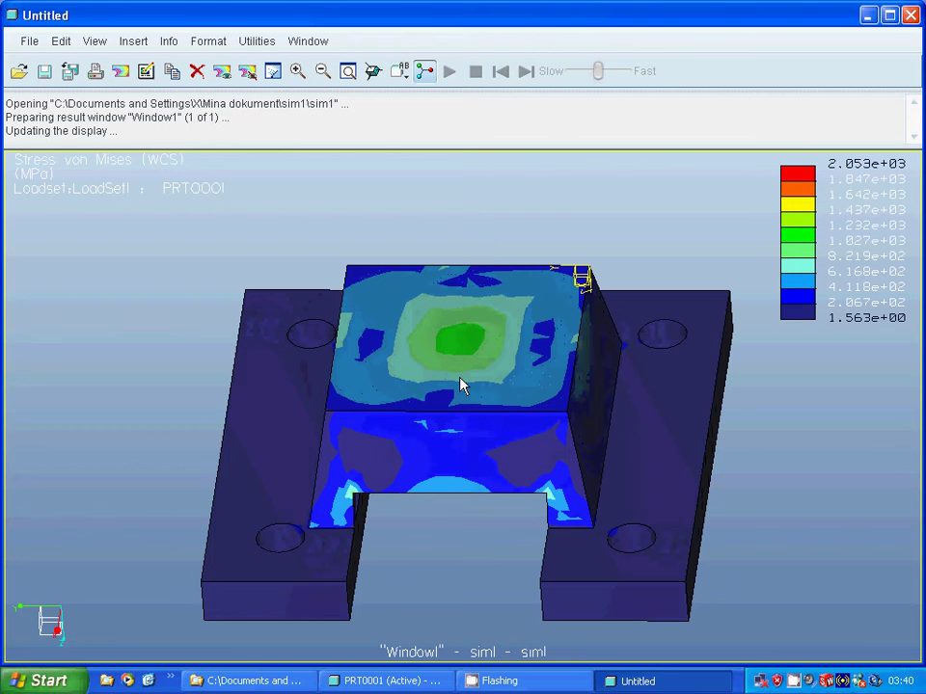
# - Add a second result window for sim1 showing displacement magnitude as a fringe plot in mm, with the bracket's top face in view
pyautogui.click(134, 46)
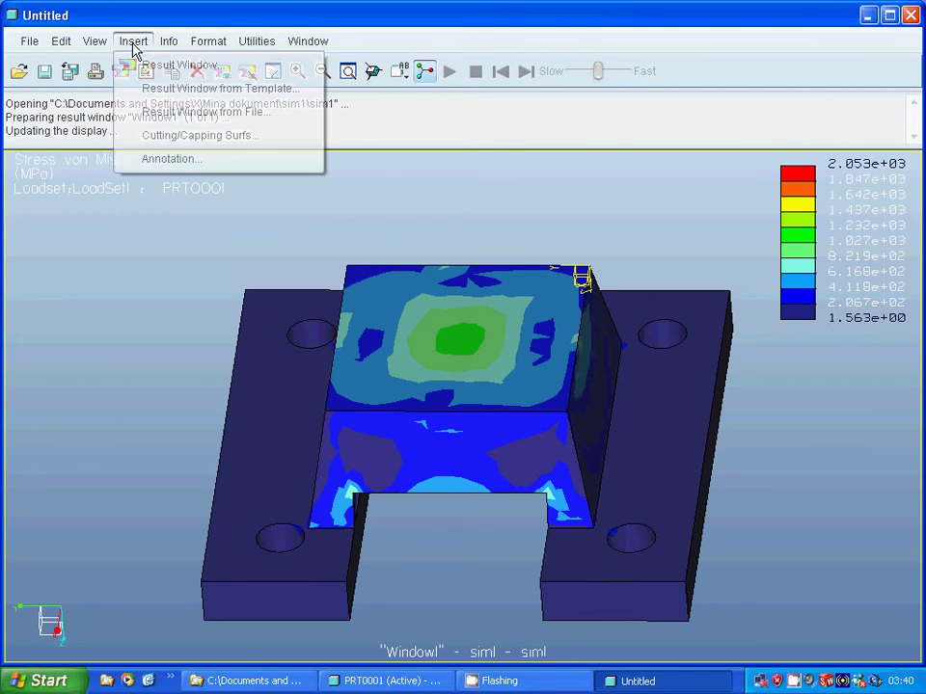
pyautogui.click(156, 70)
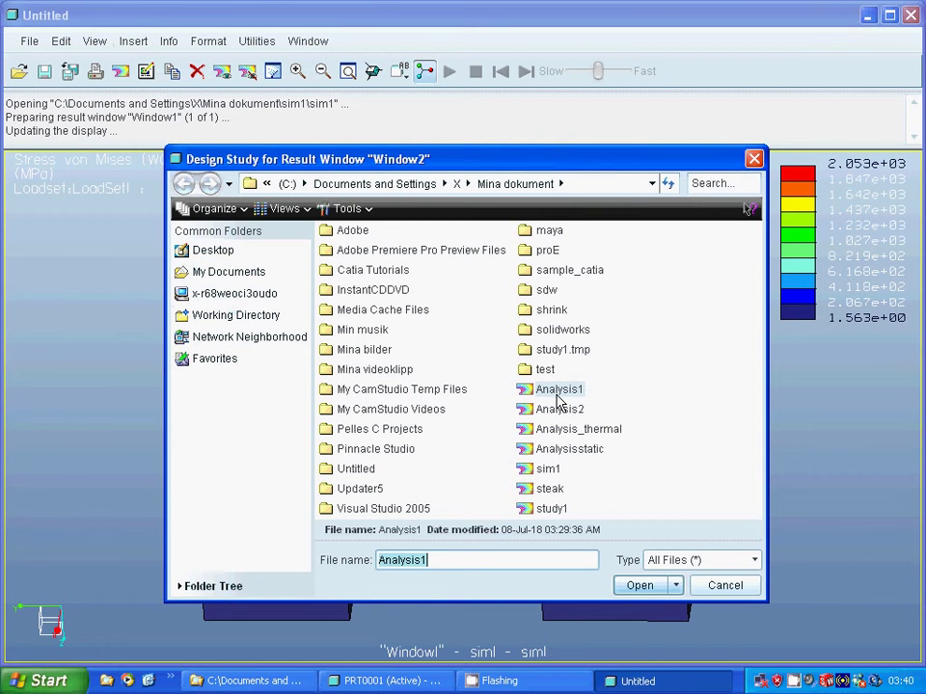
pyautogui.click(548, 470)
pyautogui.click(639, 585)
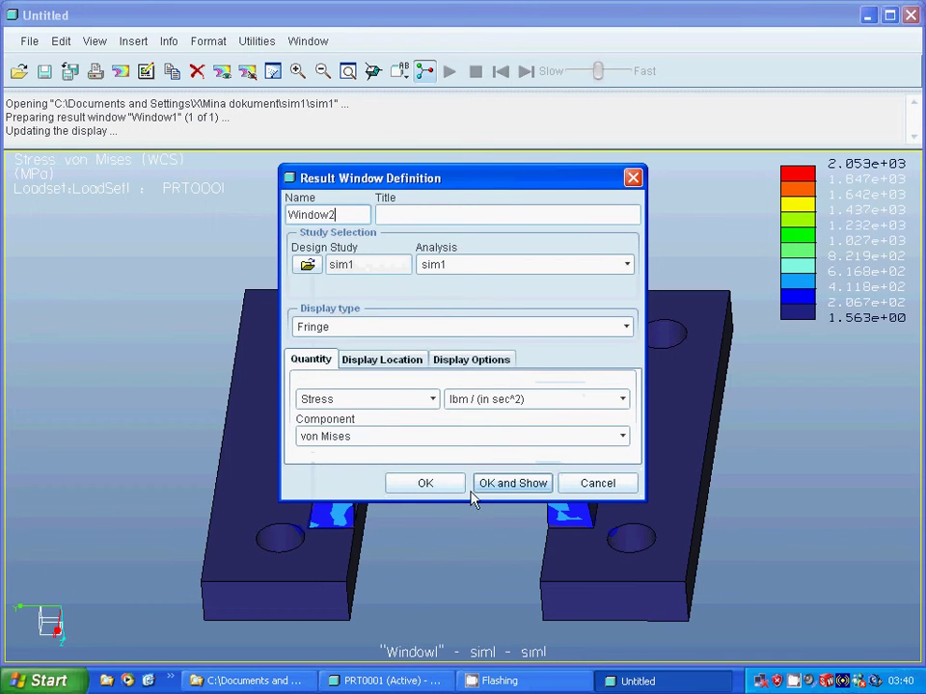
pyautogui.click(432, 399)
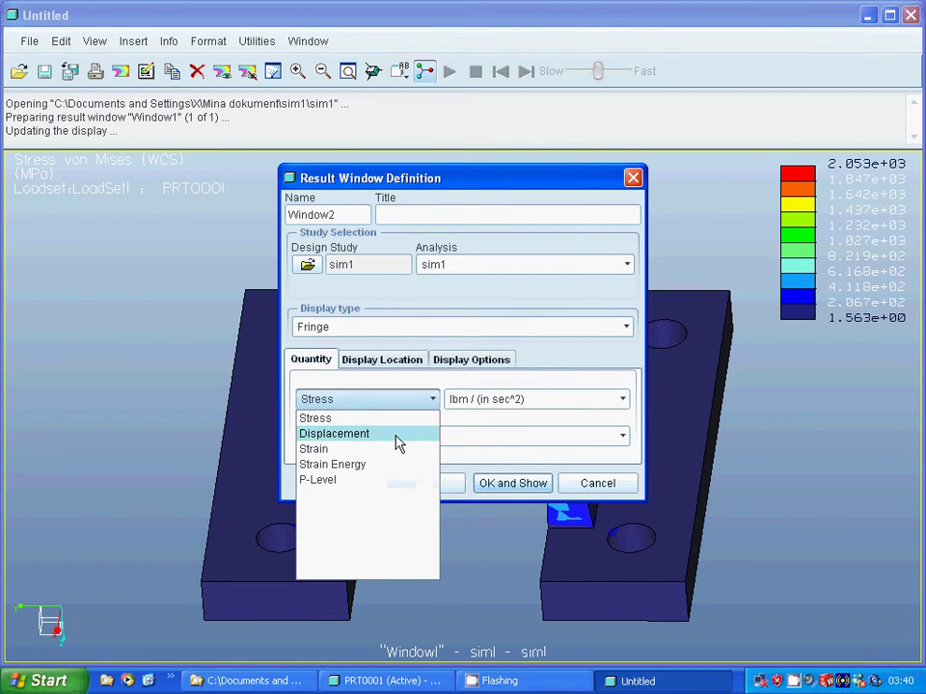
pyautogui.click(398, 436)
pyautogui.click(622, 399)
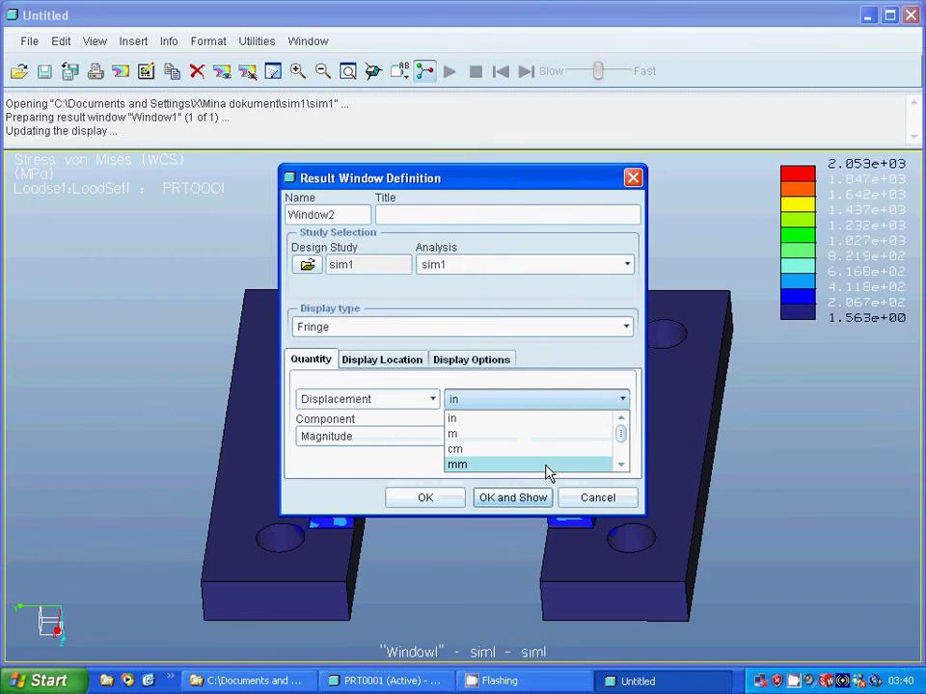
pyautogui.click(546, 467)
pyautogui.click(512, 499)
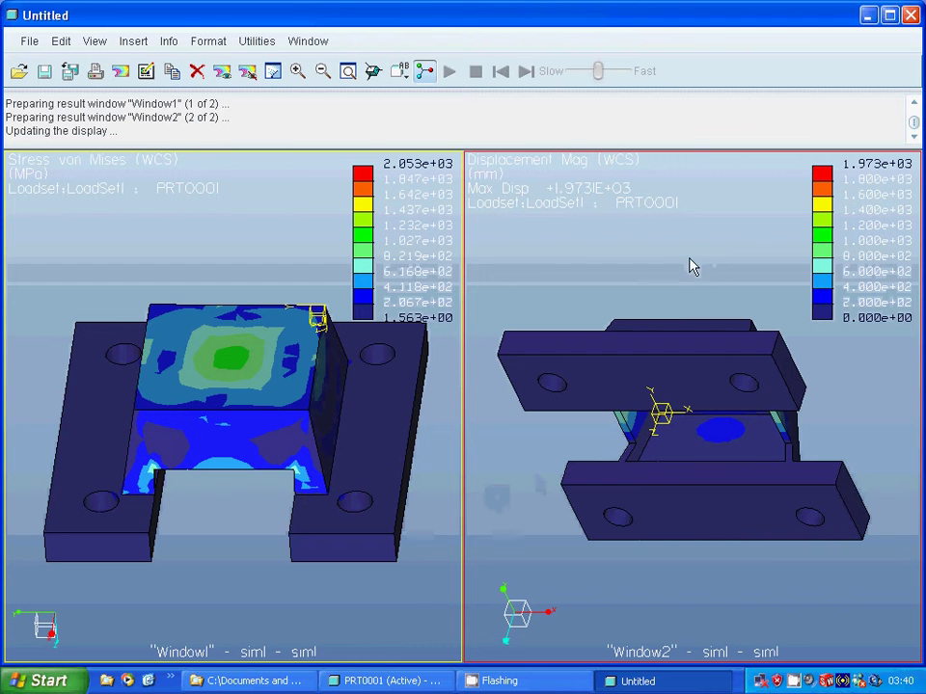
pyautogui.moveTo(689, 267); pyautogui.dragTo(637, 396, button='middle')
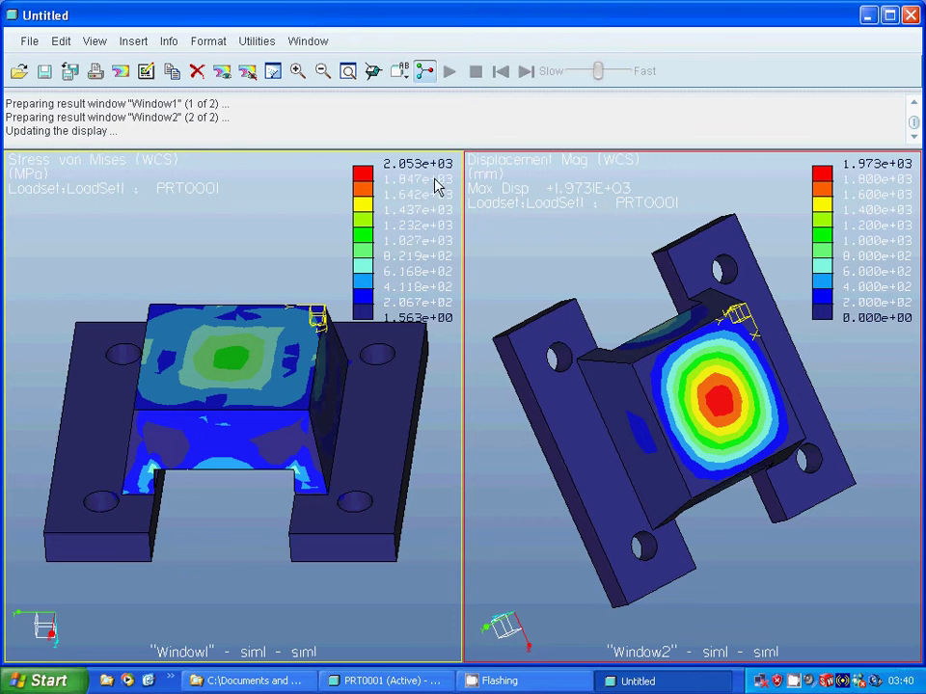
# - Add a third result window for sim1 showing maximum principal strain as a fringe plot, with the bracket's top face in view
pyautogui.click(133, 43)
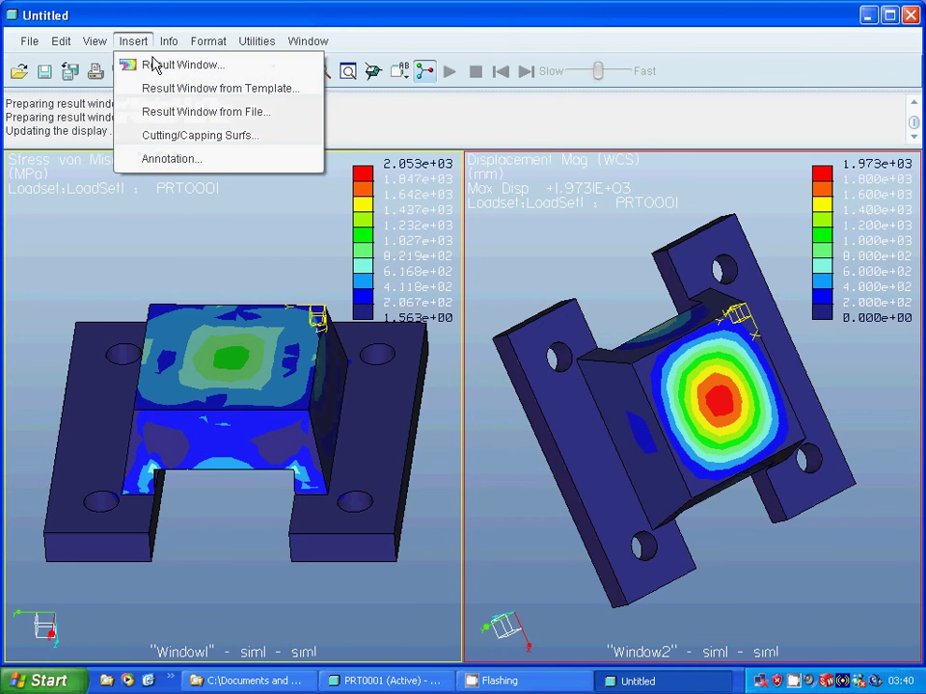
pyautogui.click(182, 63)
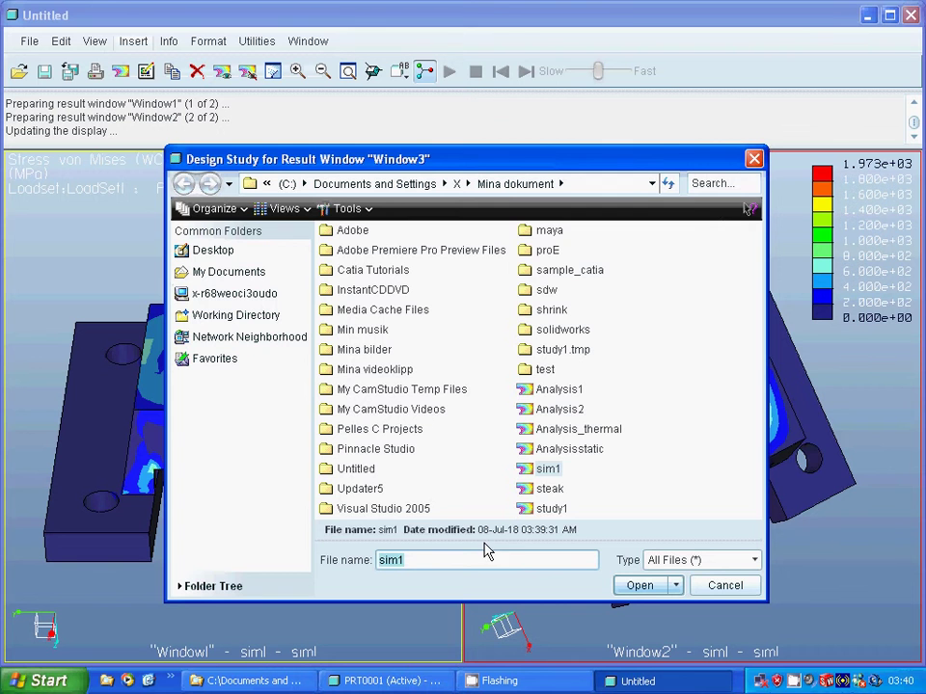
pyautogui.click(528, 469)
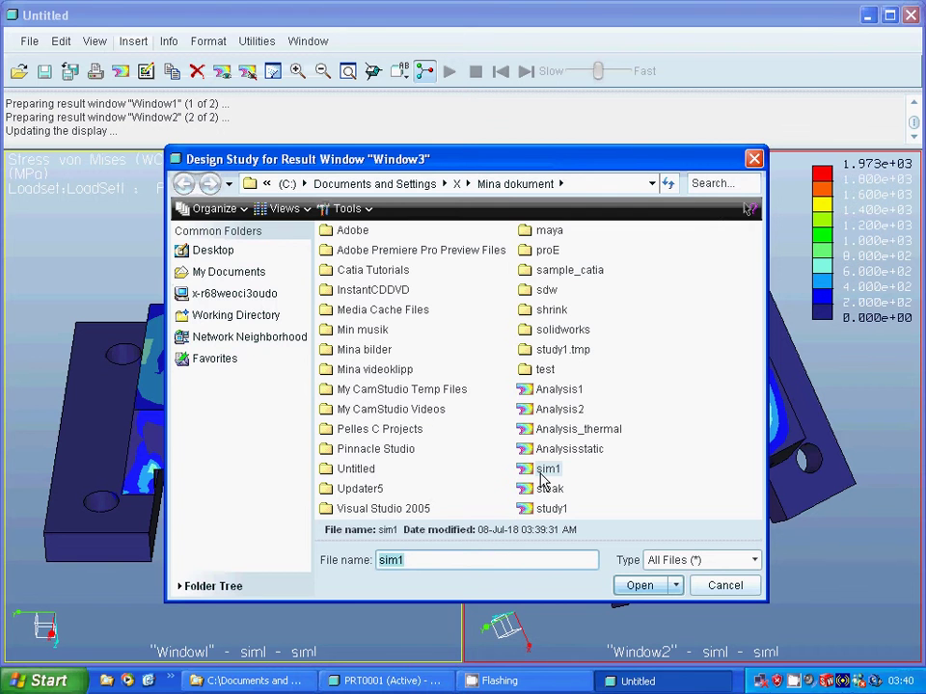
pyautogui.click(640, 586)
pyautogui.click(434, 400)
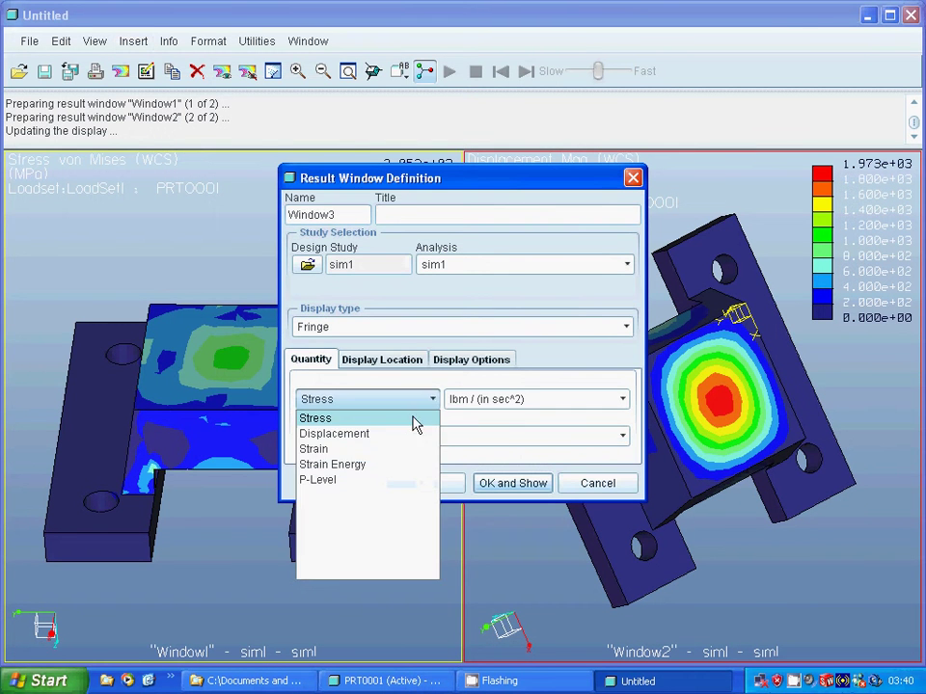
pyautogui.click(382, 463)
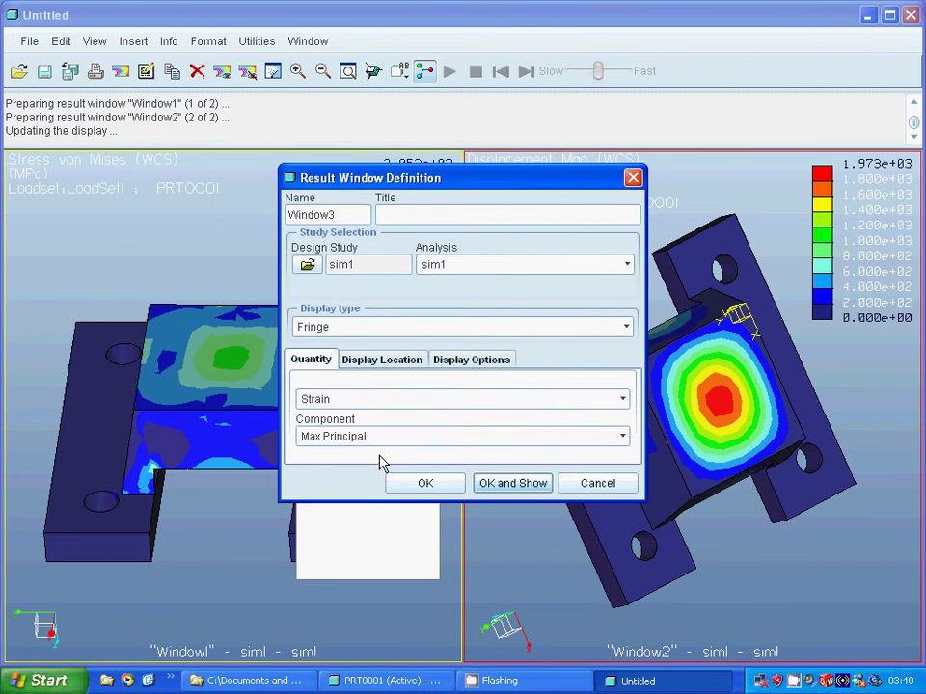
pyautogui.click(495, 487)
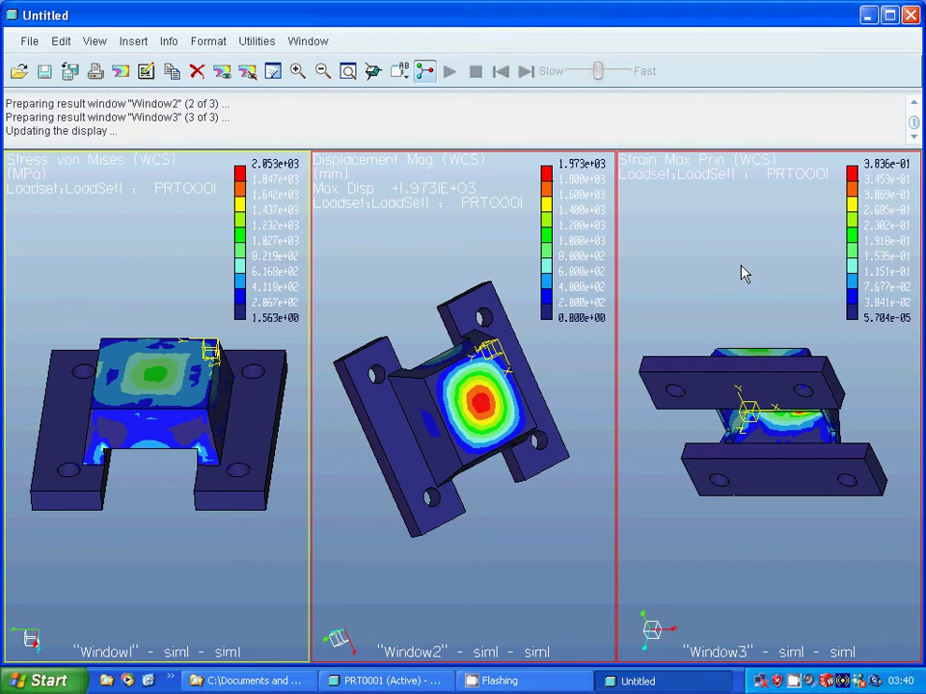
pyautogui.moveTo(712, 232)
pyautogui.mouseDown(button='middle')
pyautogui.moveTo(720, 223)
pyautogui.moveTo(681, 199)
pyautogui.moveTo(757, 300)
pyautogui.moveTo(697, 348)
pyautogui.mouseUp(button='middle')
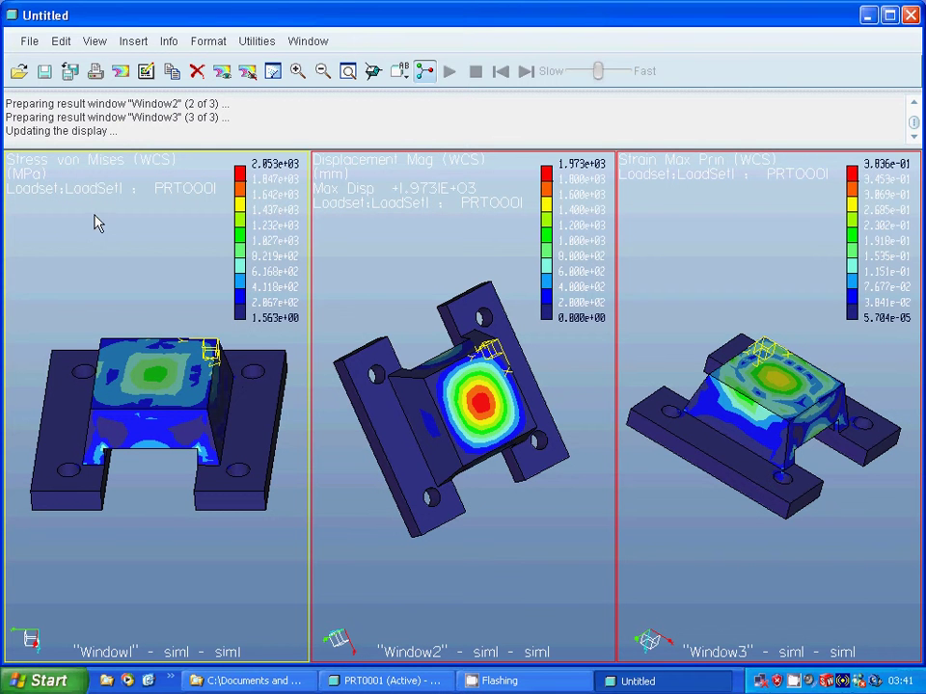
# - Exit the simulation results without saving the result windows and close the list of analyses and design studies
pyautogui.click(29, 42)
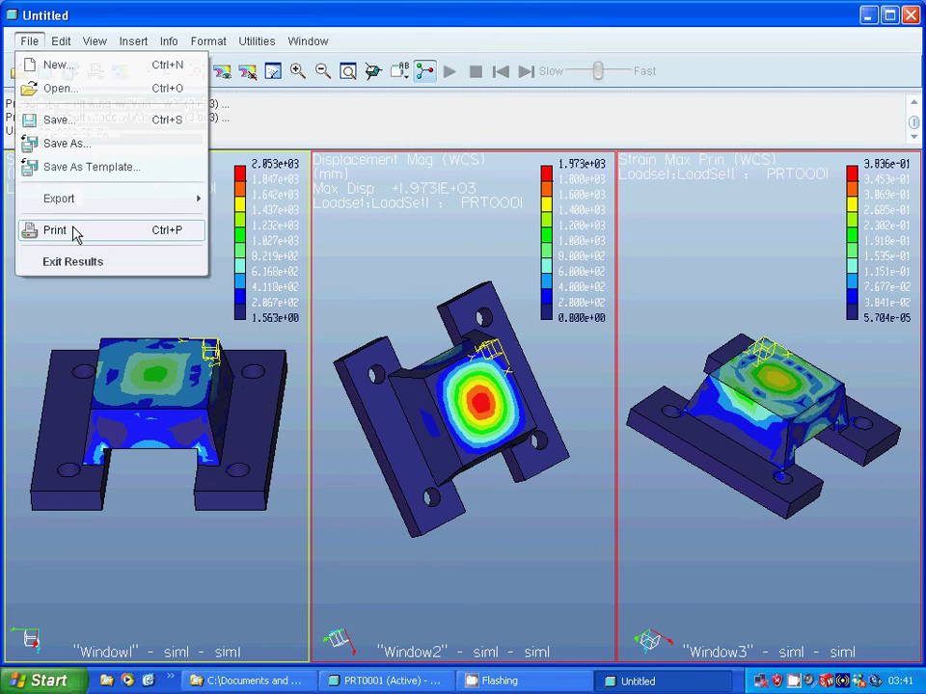
pyautogui.click(70, 262)
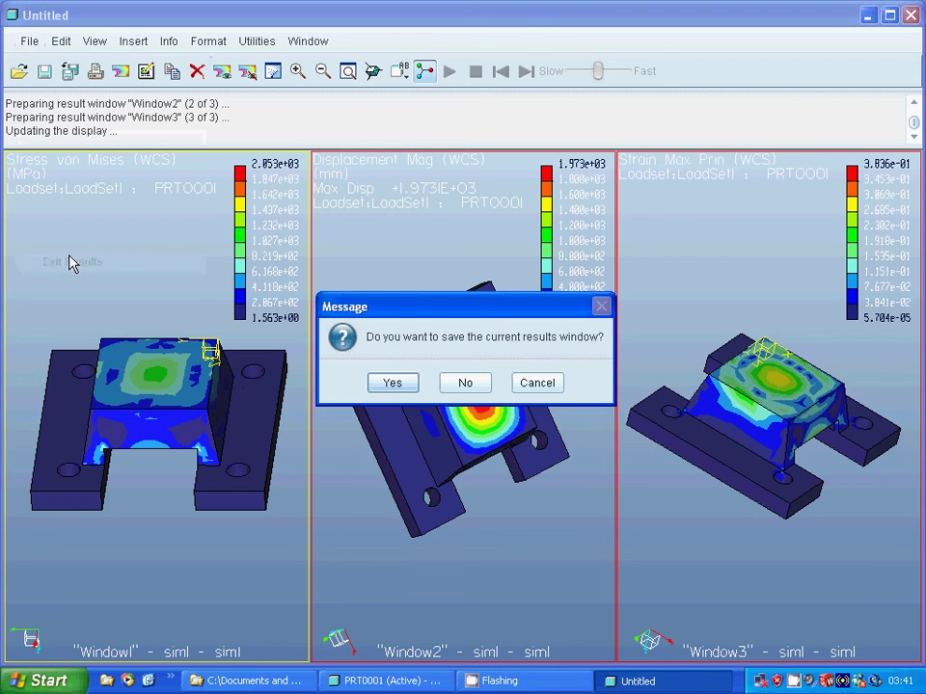
pyautogui.click(463, 384)
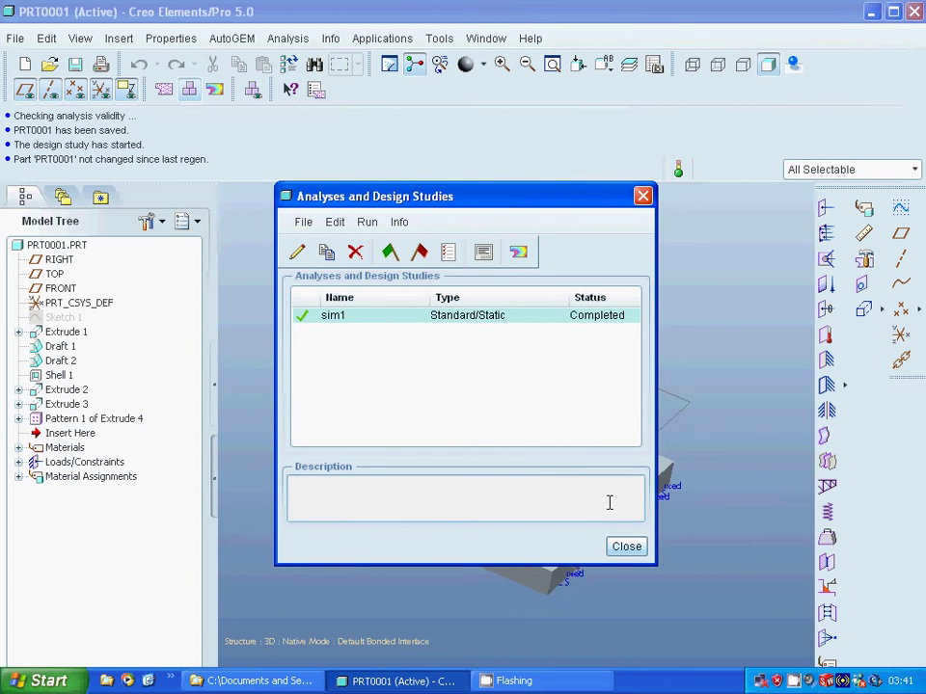
pyautogui.click(626, 546)
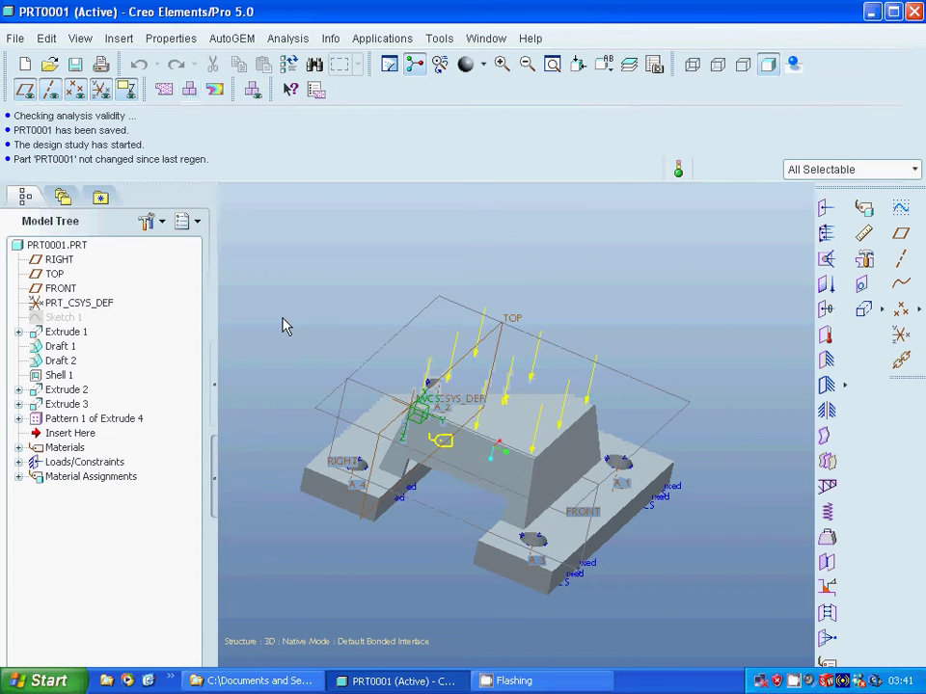
pyautogui.click(163, 90)
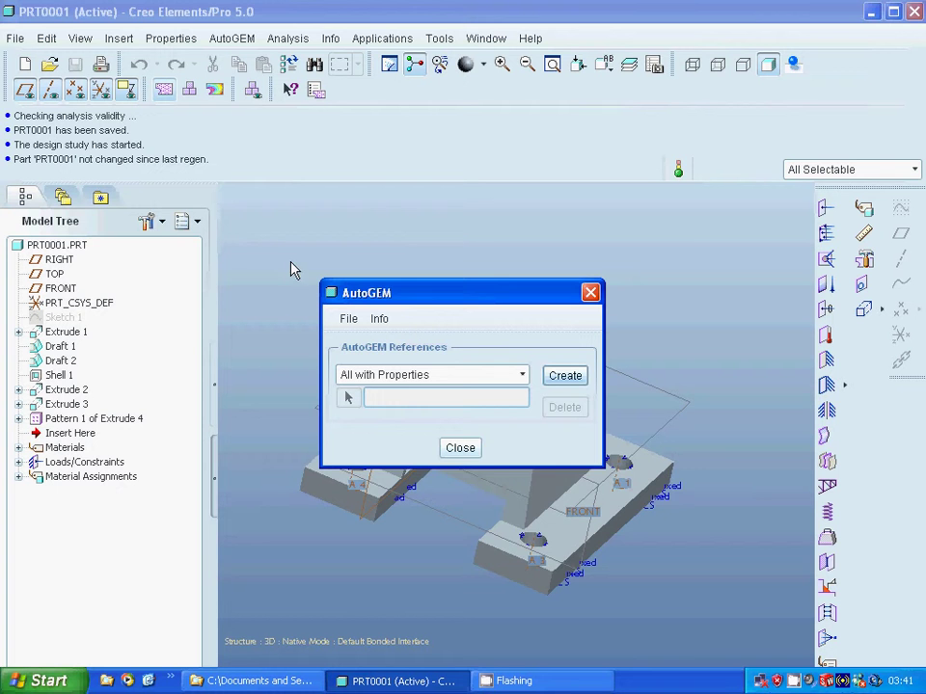
pyautogui.click(461, 448)
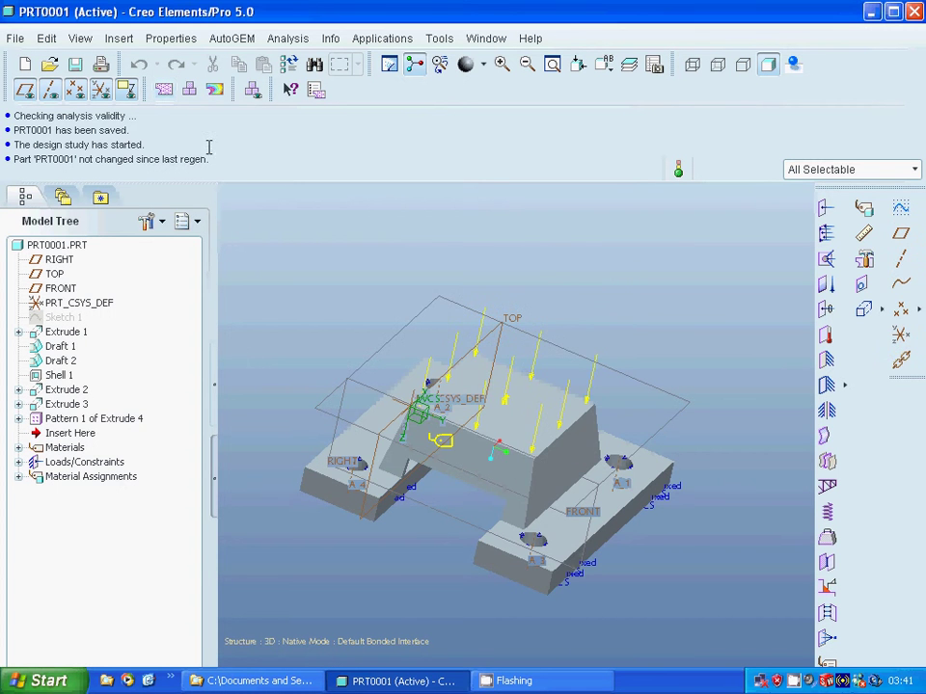
pyautogui.click(220, 98)
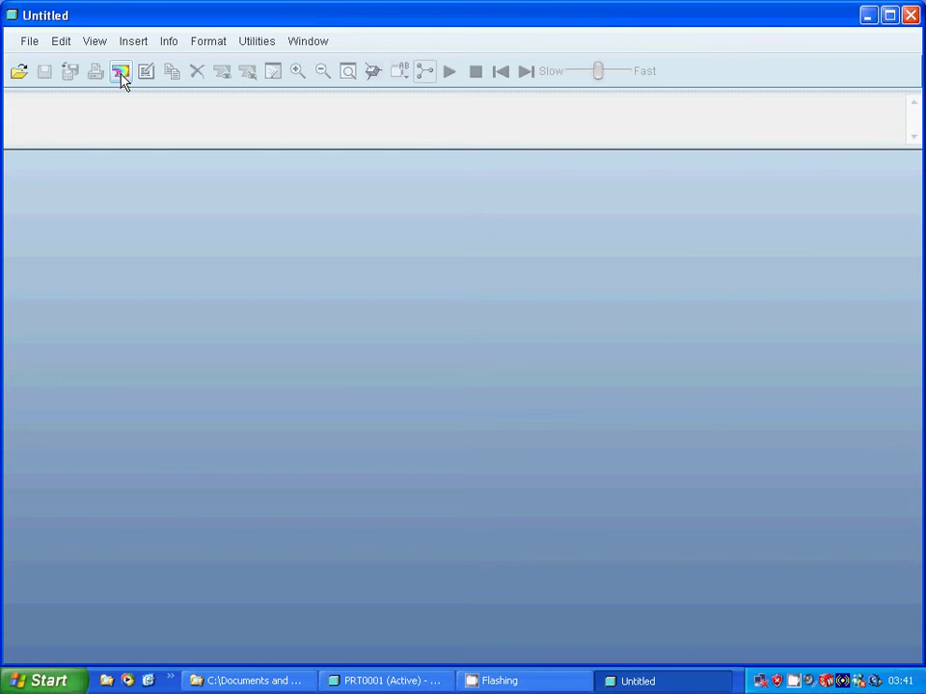
pyautogui.click(29, 41)
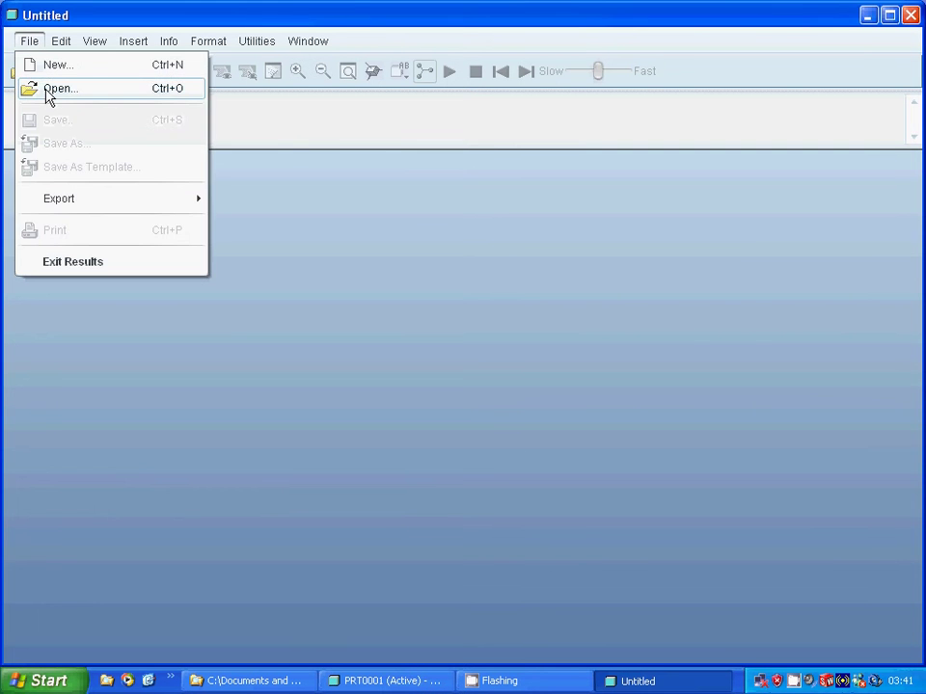
pyautogui.click(81, 262)
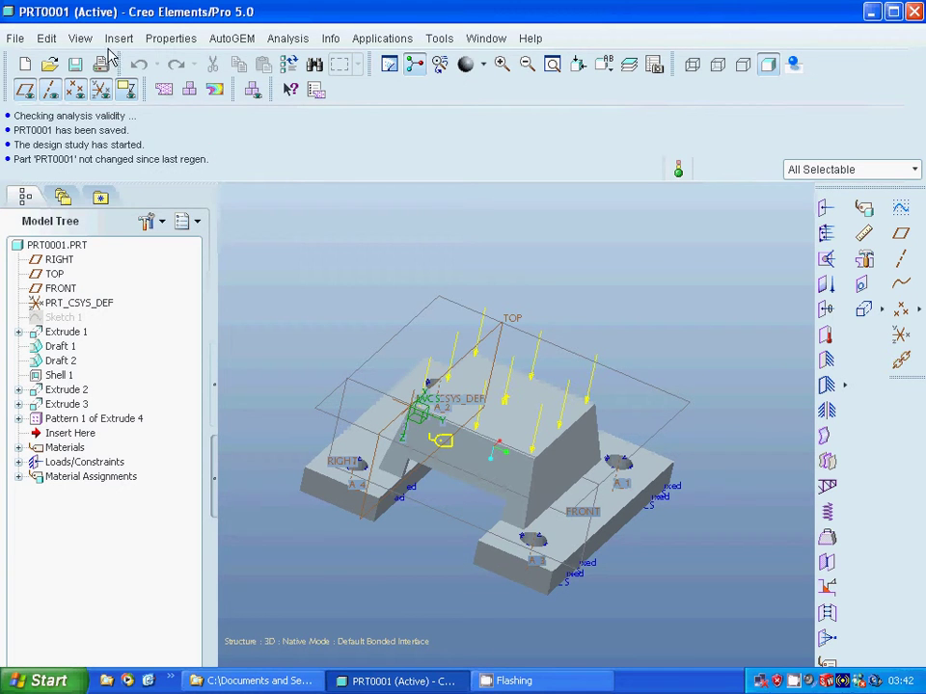
# - Create a new drawing named drw0001 of PRT0001.PRT using the a4_drawing template
pyautogui.click(25, 64)
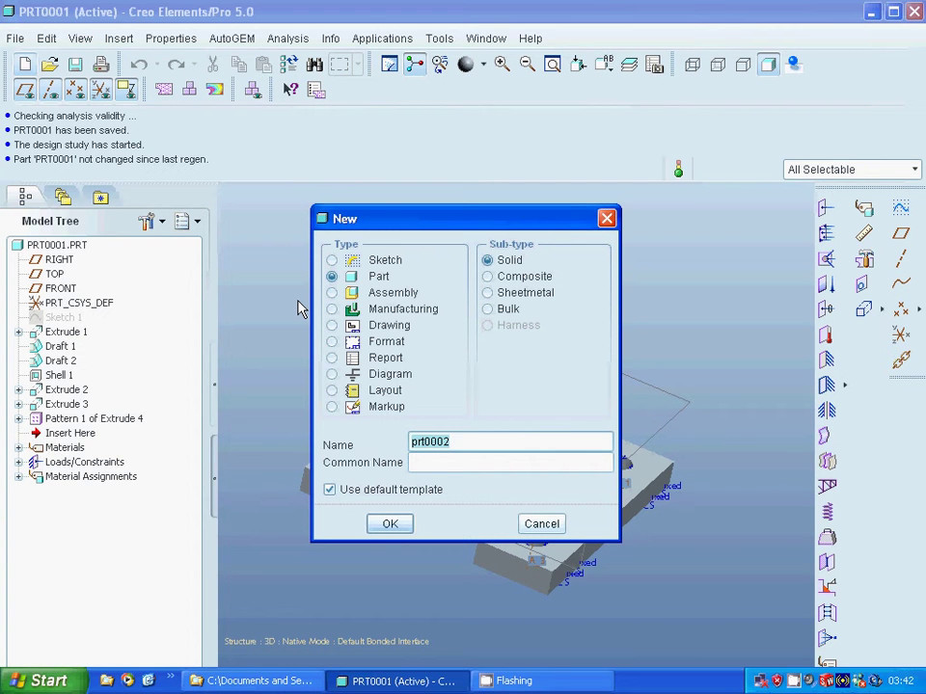
pyautogui.click(388, 327)
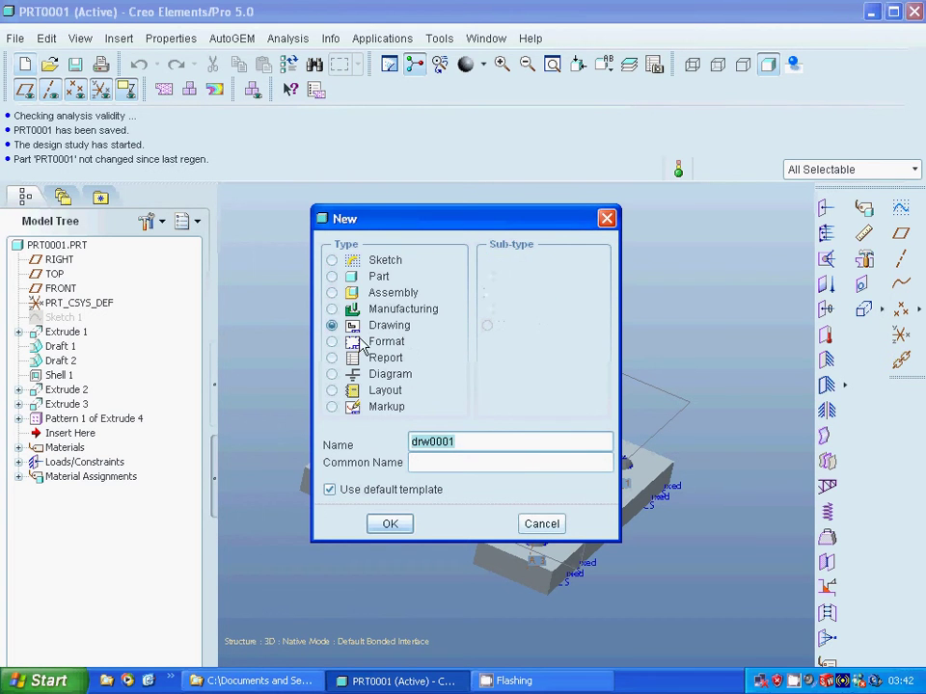
pyautogui.click(389, 524)
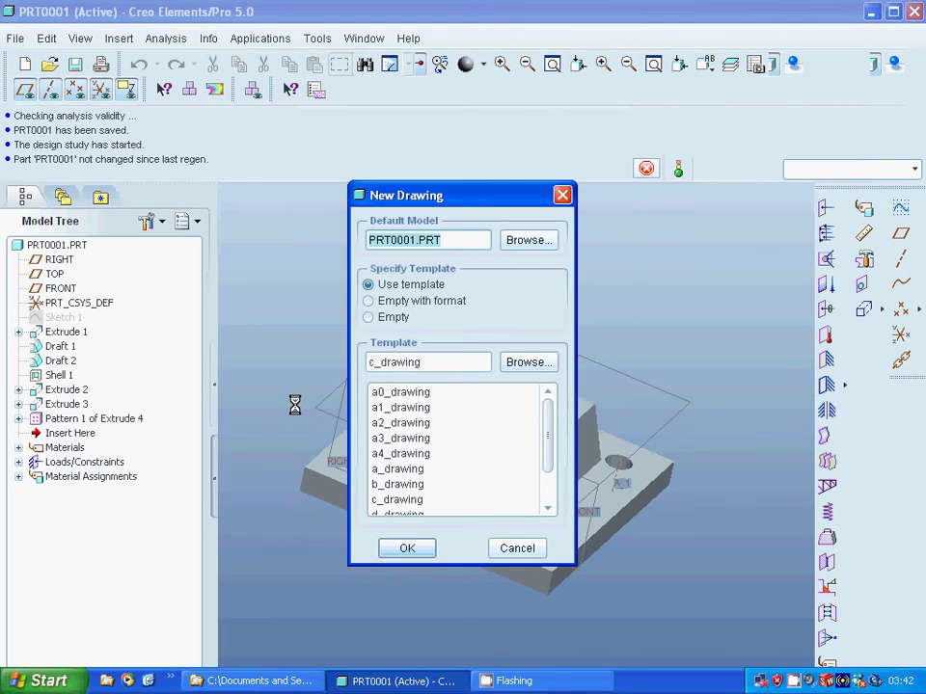
pyautogui.click(404, 455)
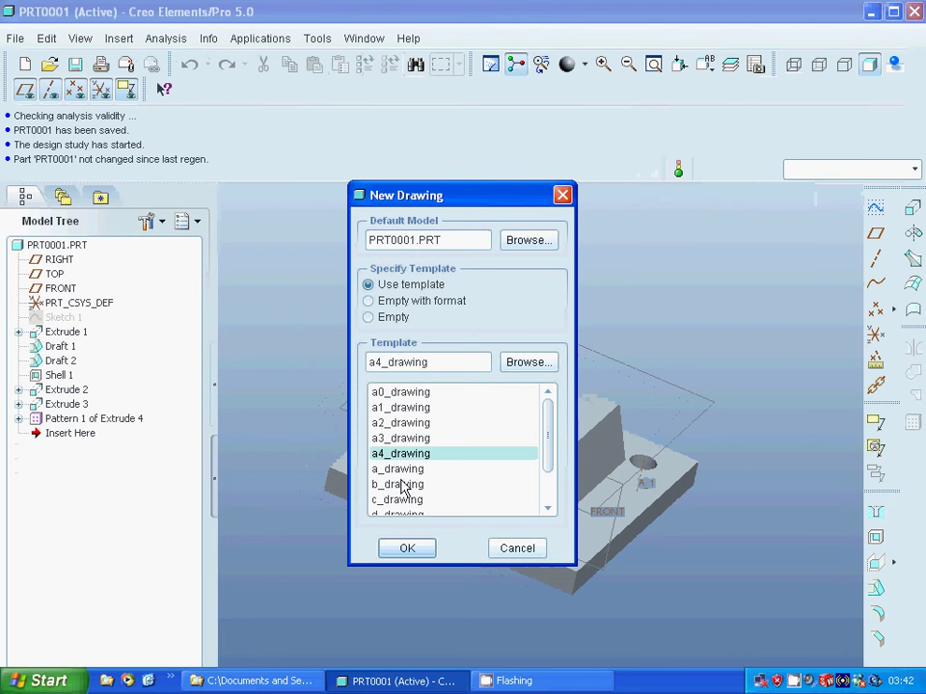
pyautogui.click(407, 549)
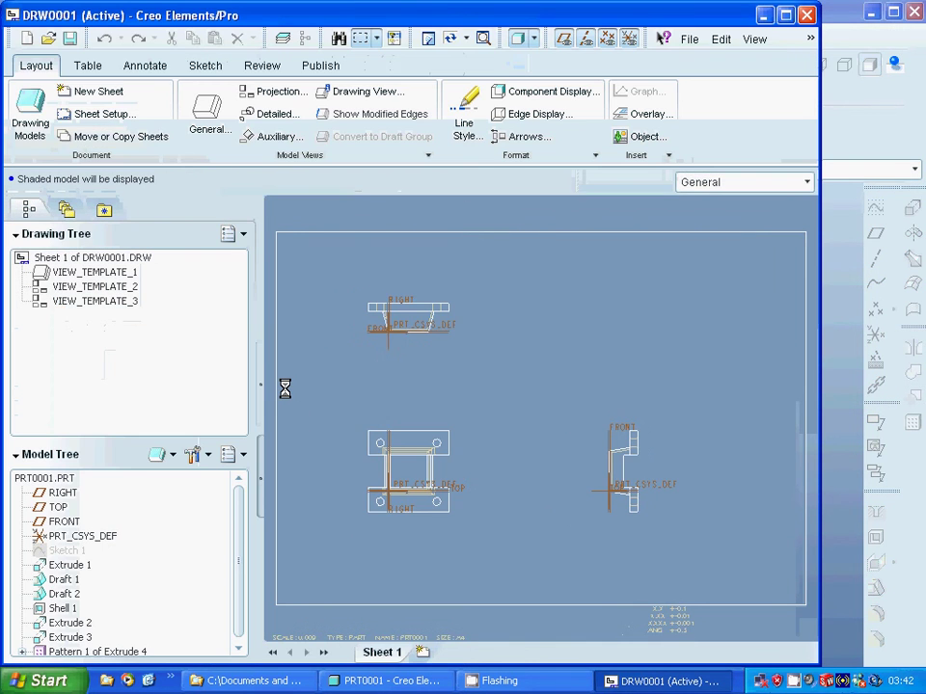
# - Hide the RIGHT, TOP and FRONT datum planes and the PRT_CSYS_DEF coordinate system in the drawing's model
pyautogui.click(63, 494)
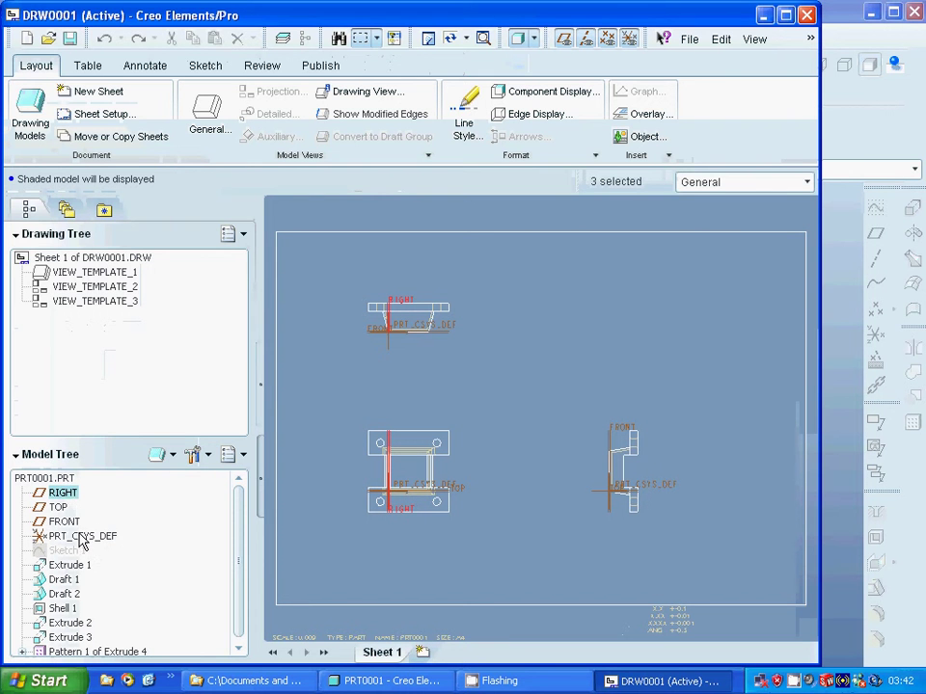
pyautogui.keyDown('shift'); pyautogui.click(79, 538); pyautogui.keyUp('shift')
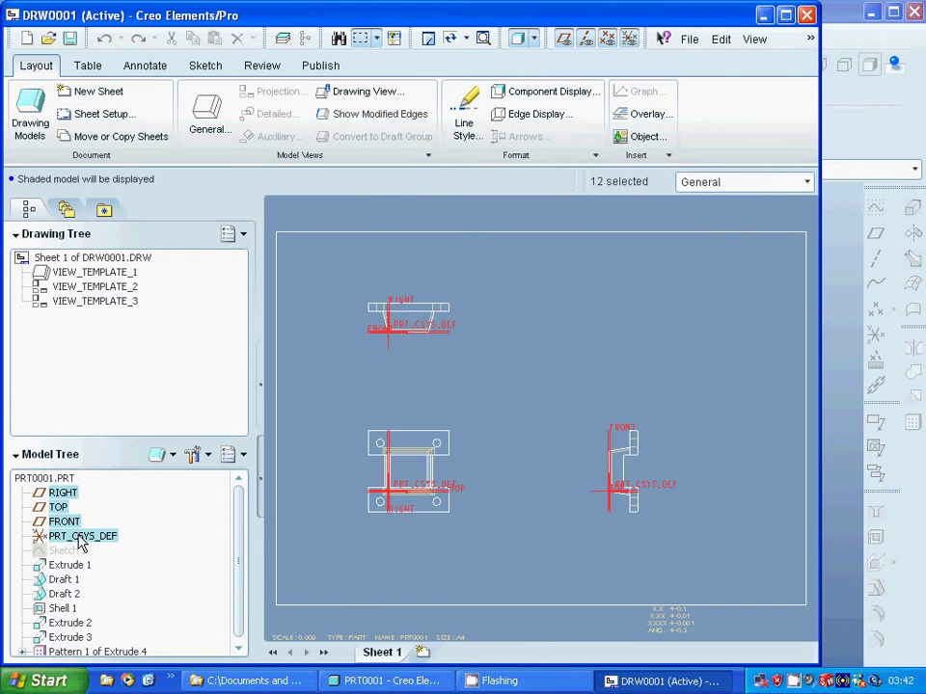
pyautogui.rightClick(79, 543)
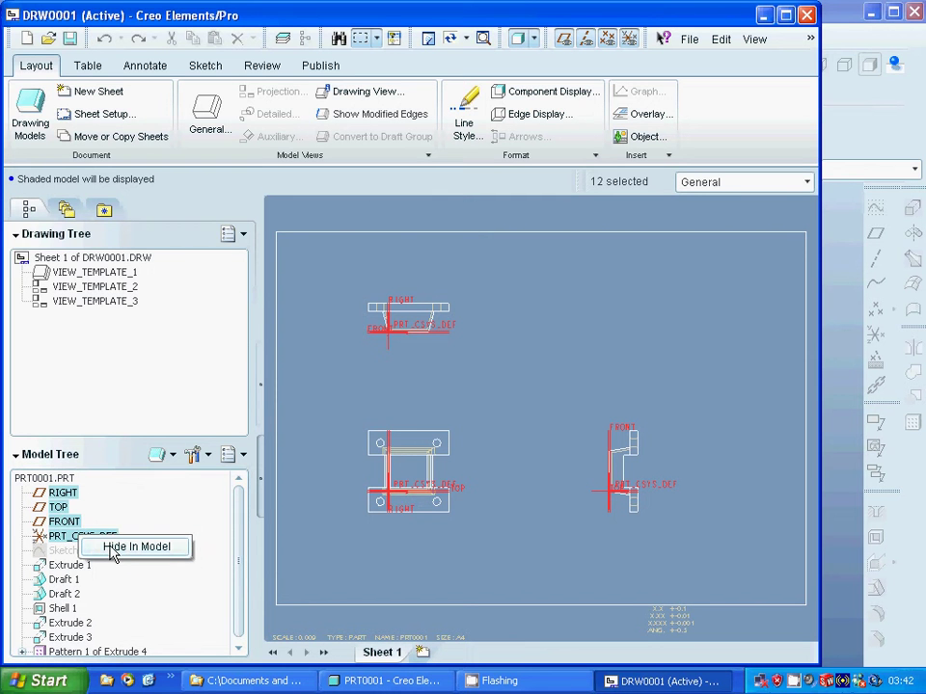
pyautogui.click(112, 549)
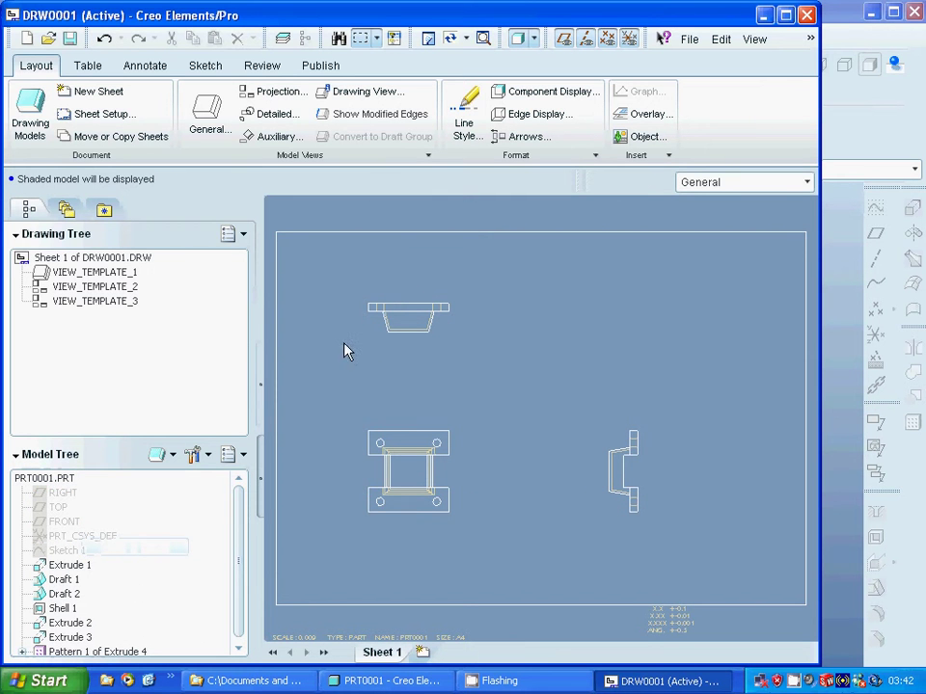
# - Show the model dimensions for overall width, overall height and hole diameter on the view with the four holes, VIEW_TEMPLATE_1
pyautogui.click(413, 449)
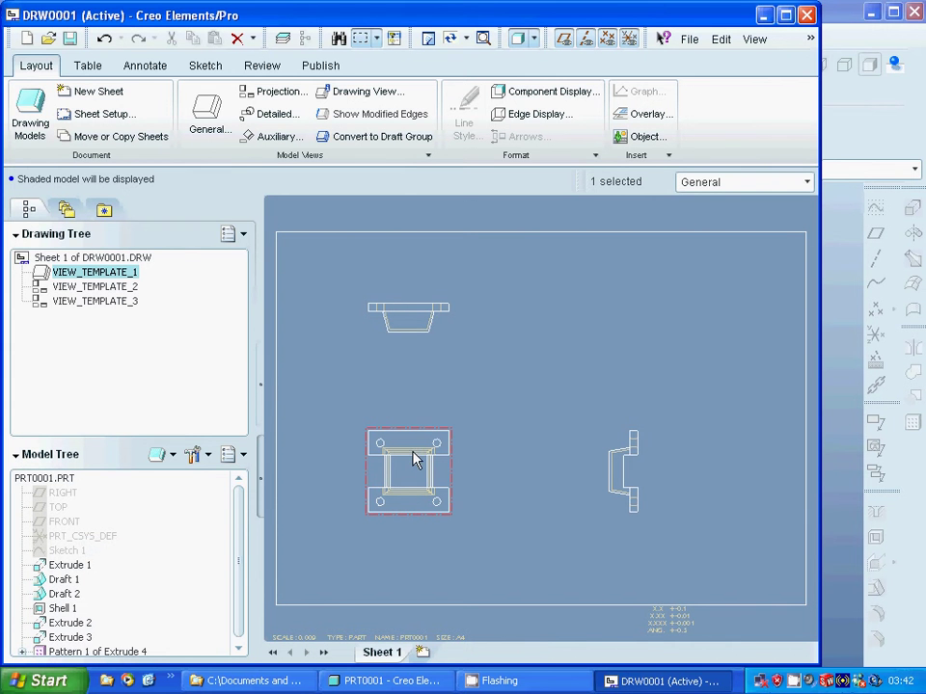
pyautogui.click(146, 69)
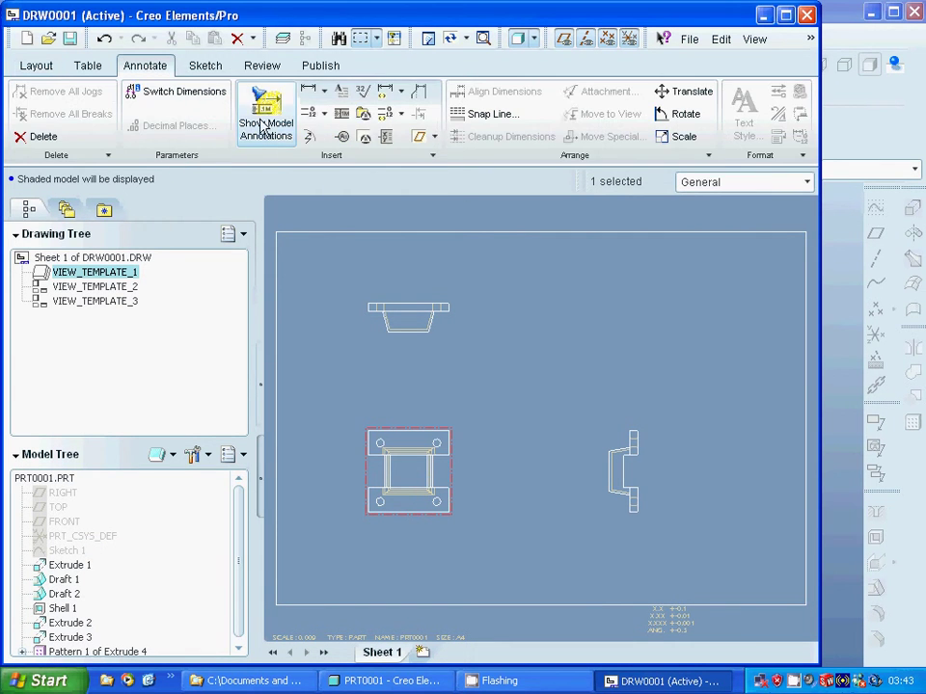
pyautogui.click(261, 128)
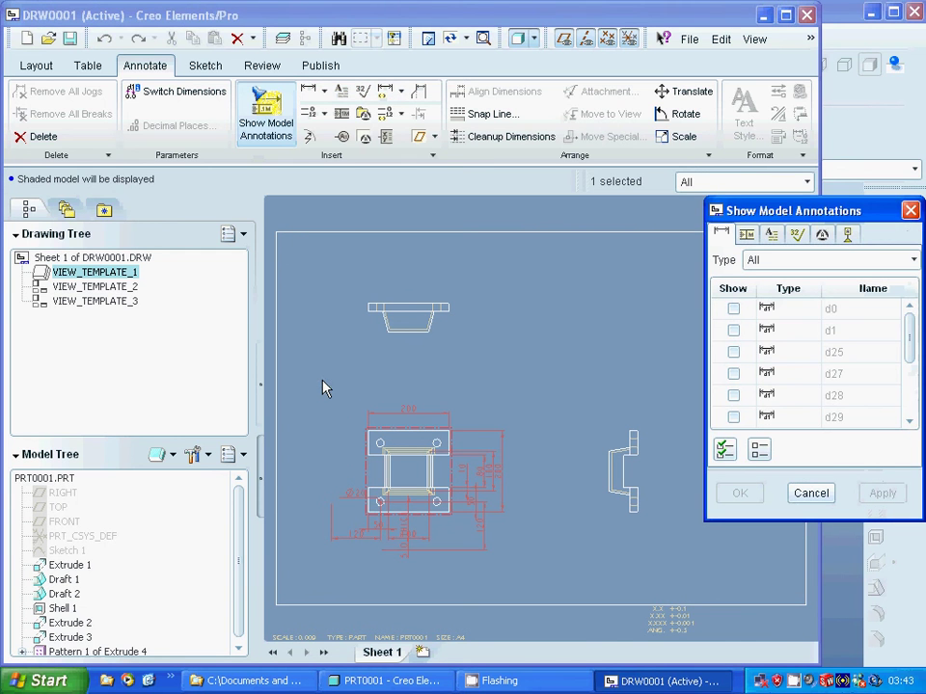
pyautogui.click(412, 417)
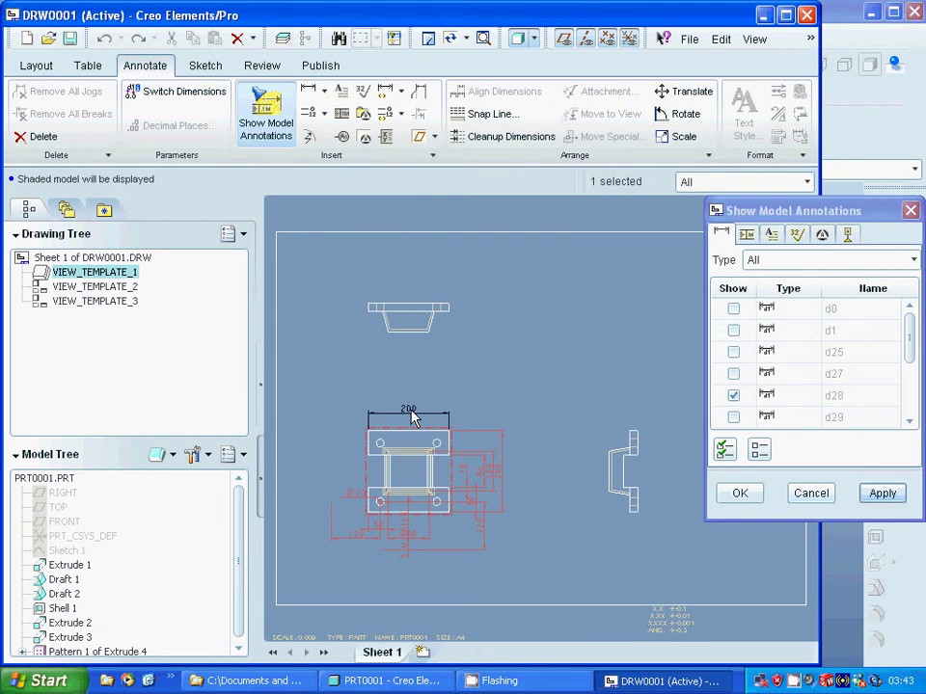
pyautogui.click(499, 476)
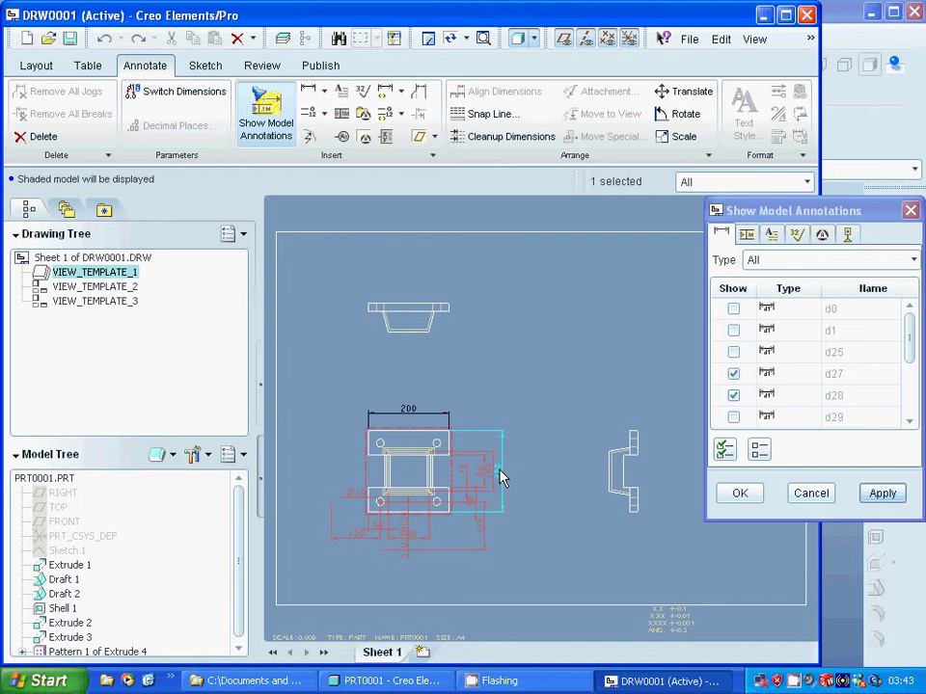
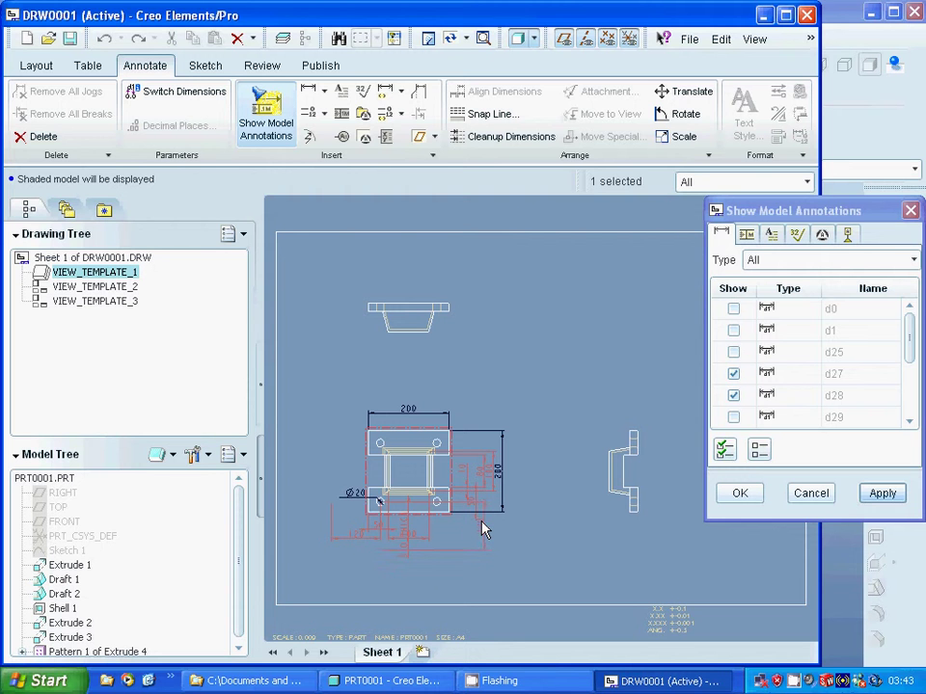
pyautogui.click(483, 530)
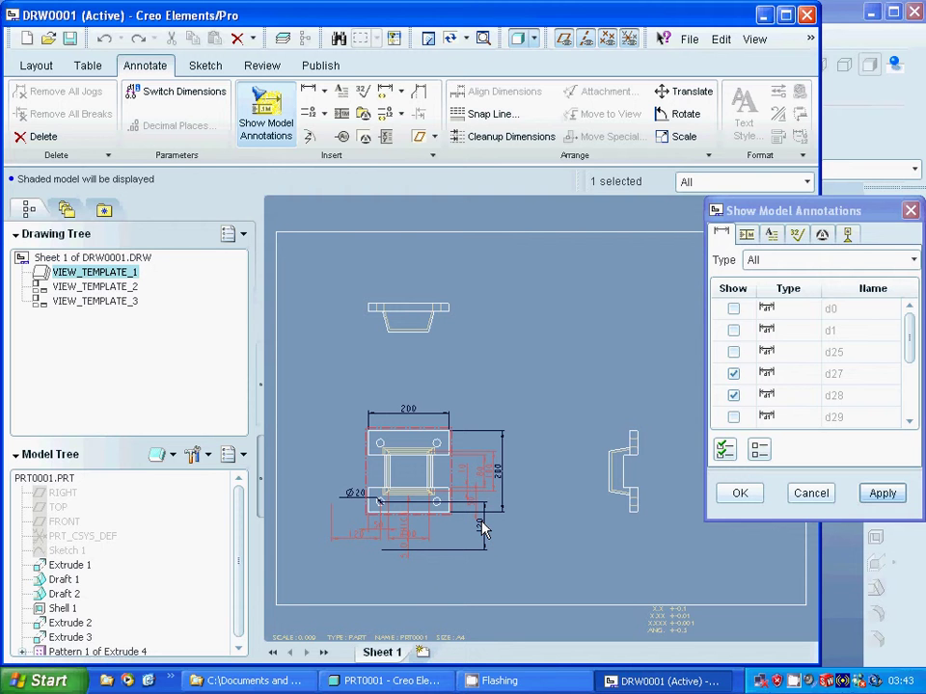
pyautogui.click(483, 529)
pyautogui.click(739, 494)
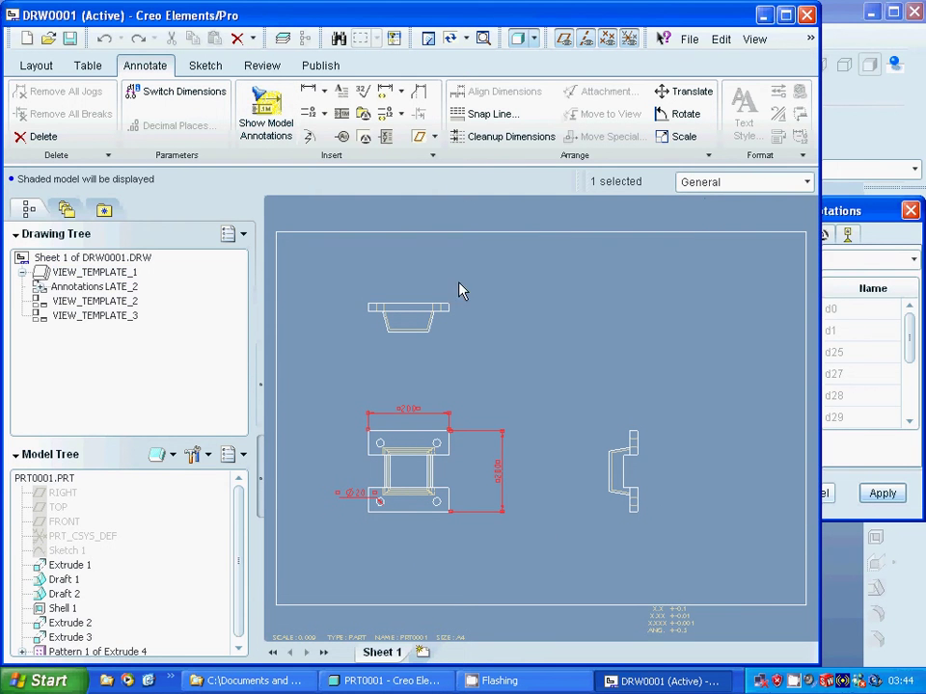
# - Show the 20 mm and 50 mm height dimensions from the model on the upper projected view, VIEW_TEMPLATE_2
pyautogui.click(417, 323)
pyautogui.click(259, 99)
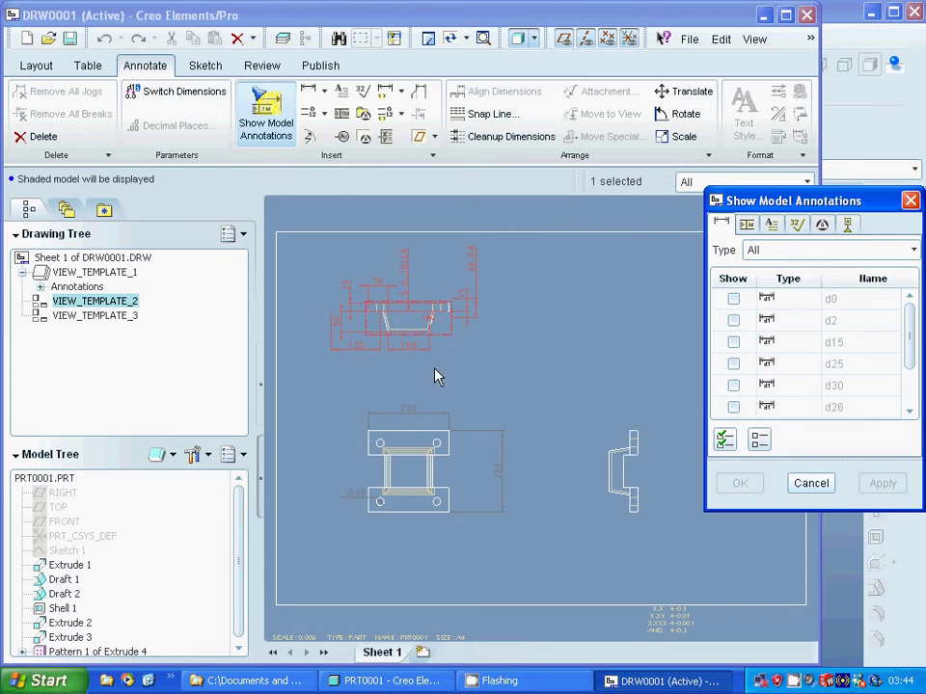
pyautogui.click(462, 318)
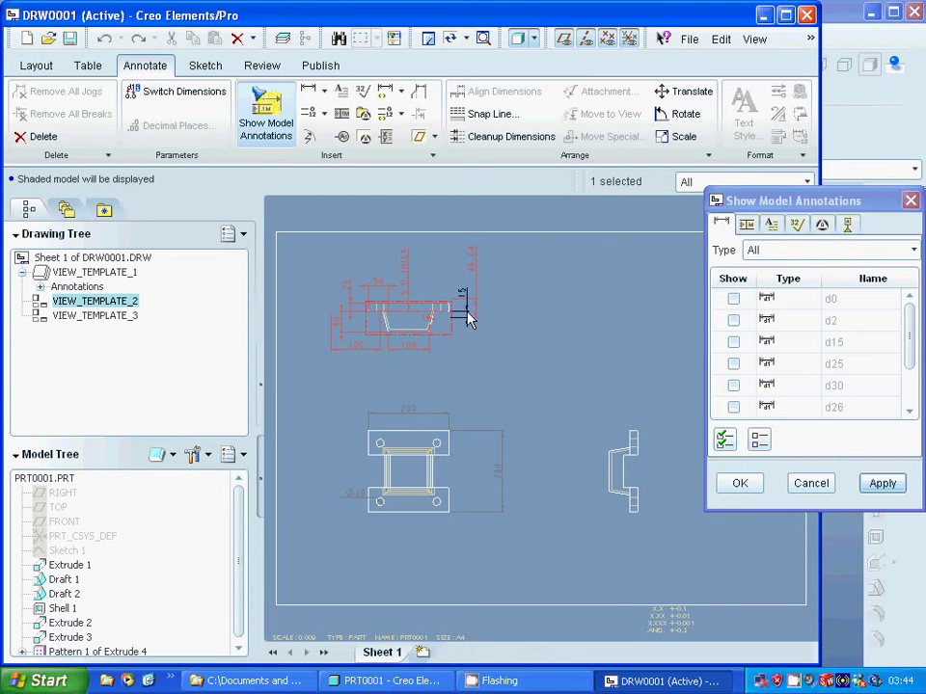
pyautogui.click(461, 301)
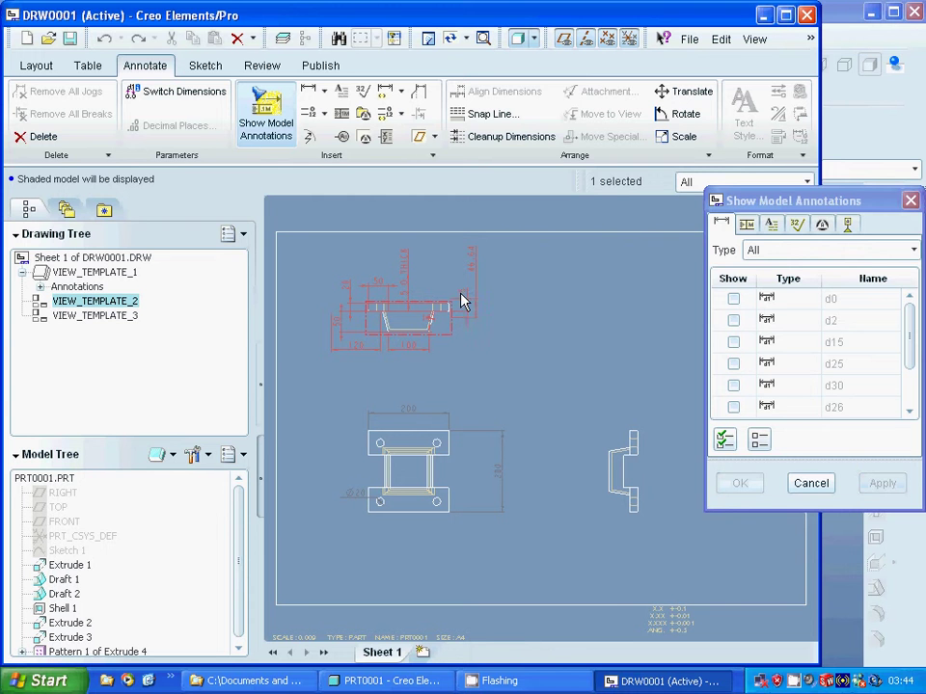
pyautogui.click(345, 306)
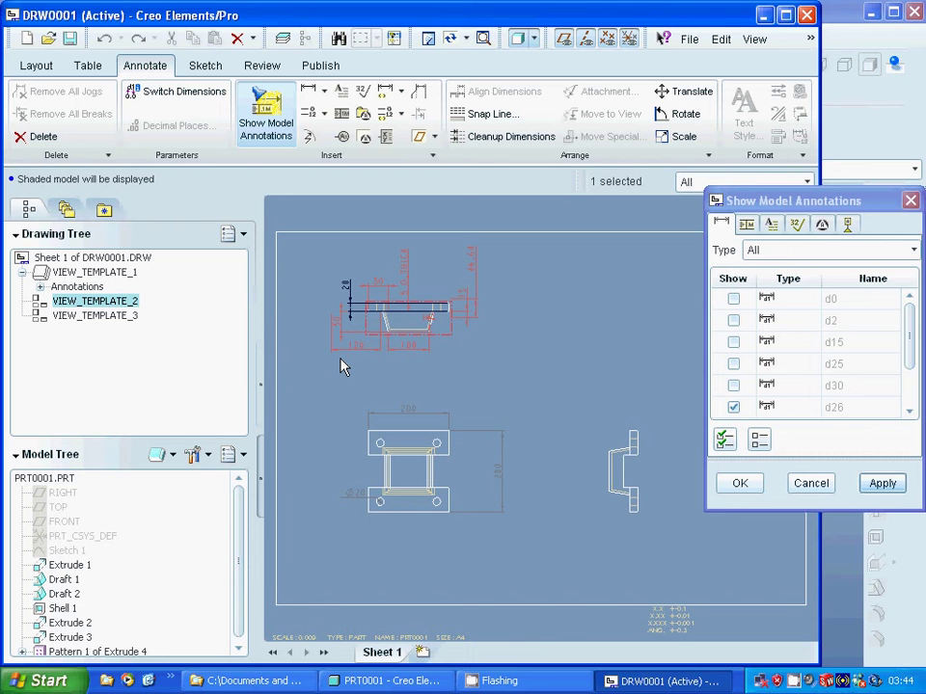
pyautogui.click(340, 323)
pyautogui.click(739, 484)
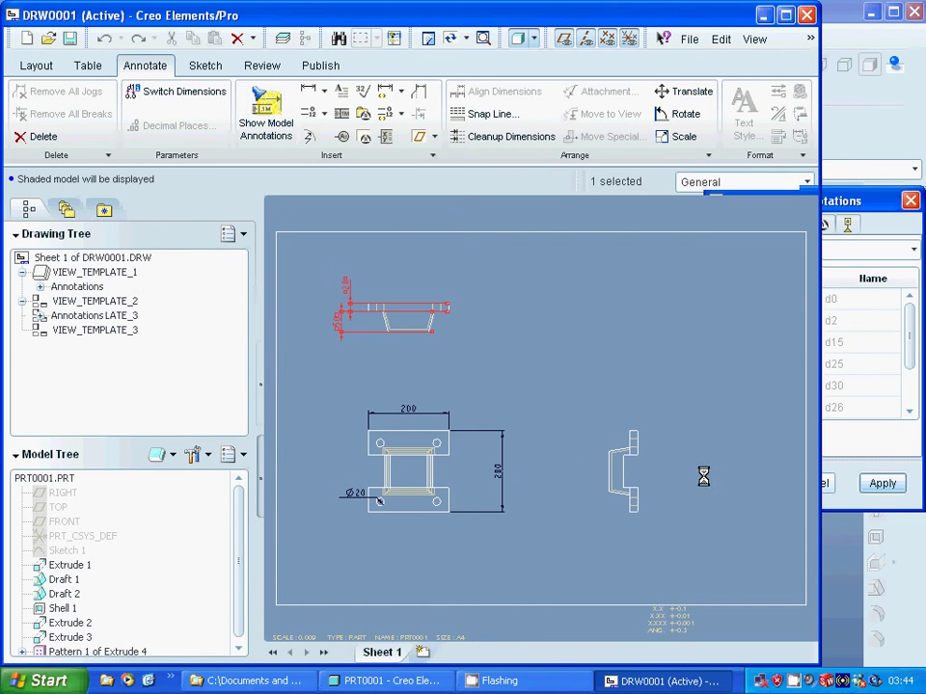
# - Show the 100 mm and 80 mm height dimensions from the model on the side view, VIEW_TEMPLATE_3
pyautogui.click(623, 471)
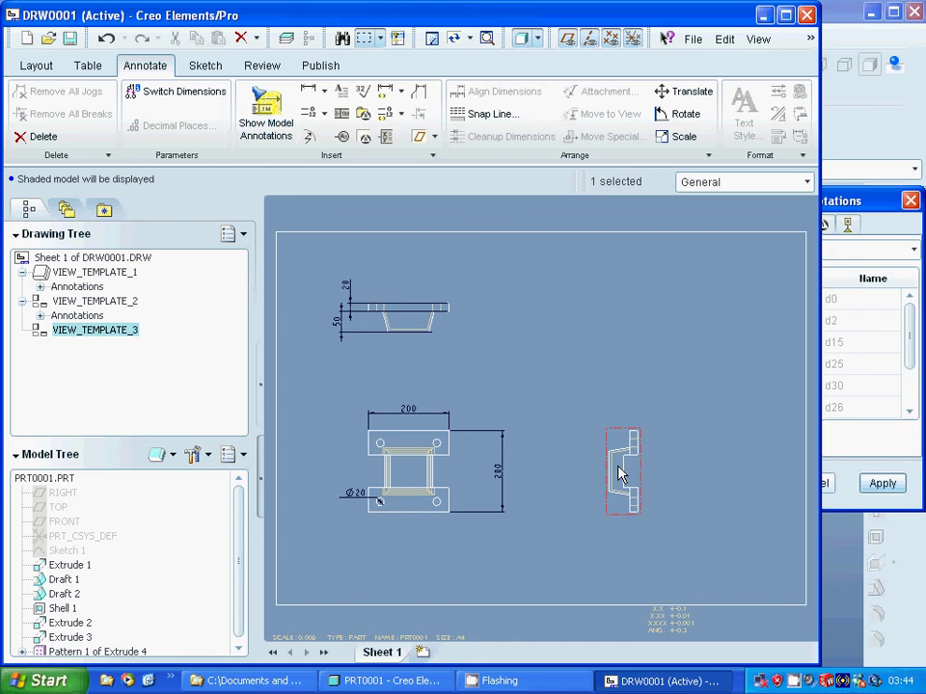
pyautogui.click(262, 131)
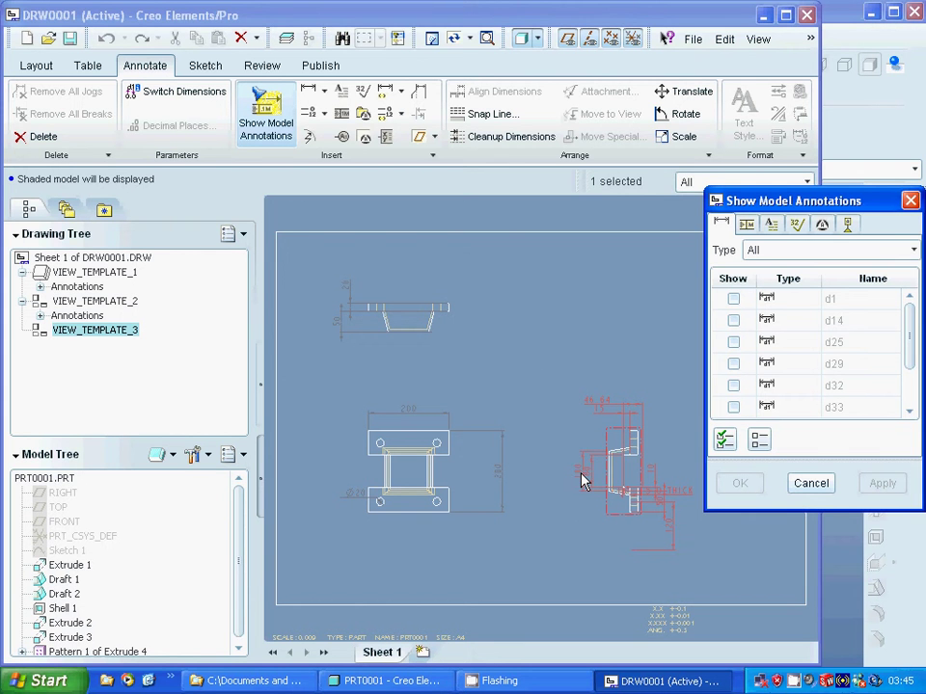
pyautogui.click(585, 479)
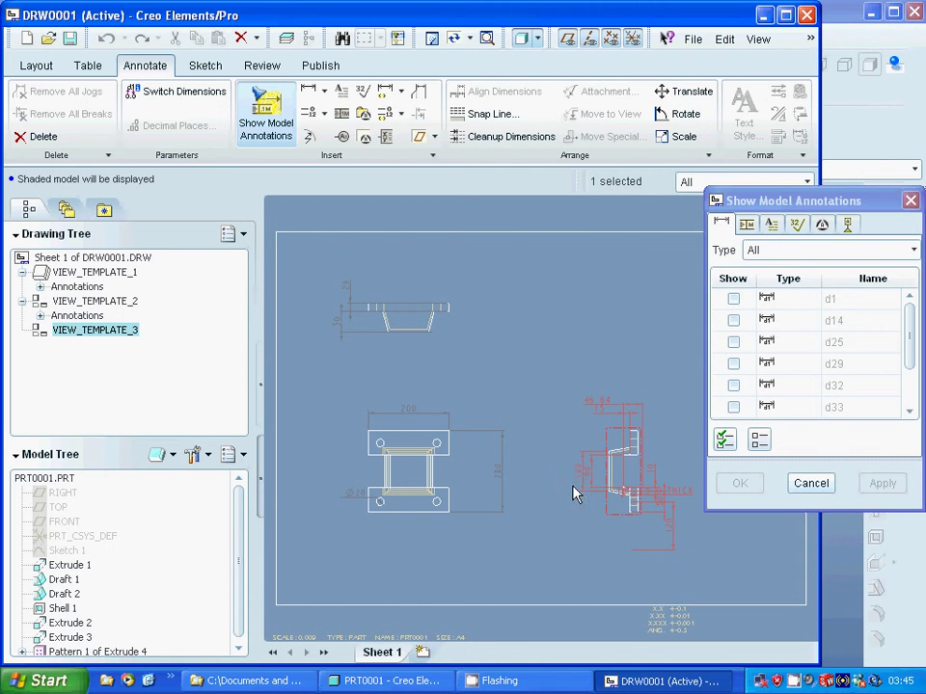
pyautogui.click(582, 470)
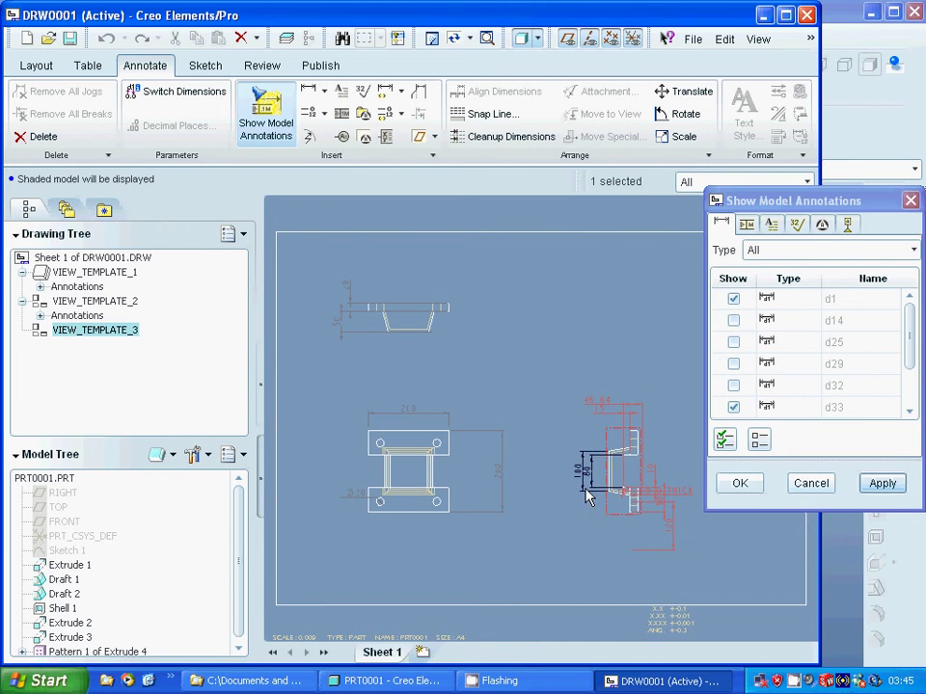
pyautogui.click(584, 494)
pyautogui.click(652, 477)
pyautogui.click(667, 529)
pyautogui.click(739, 485)
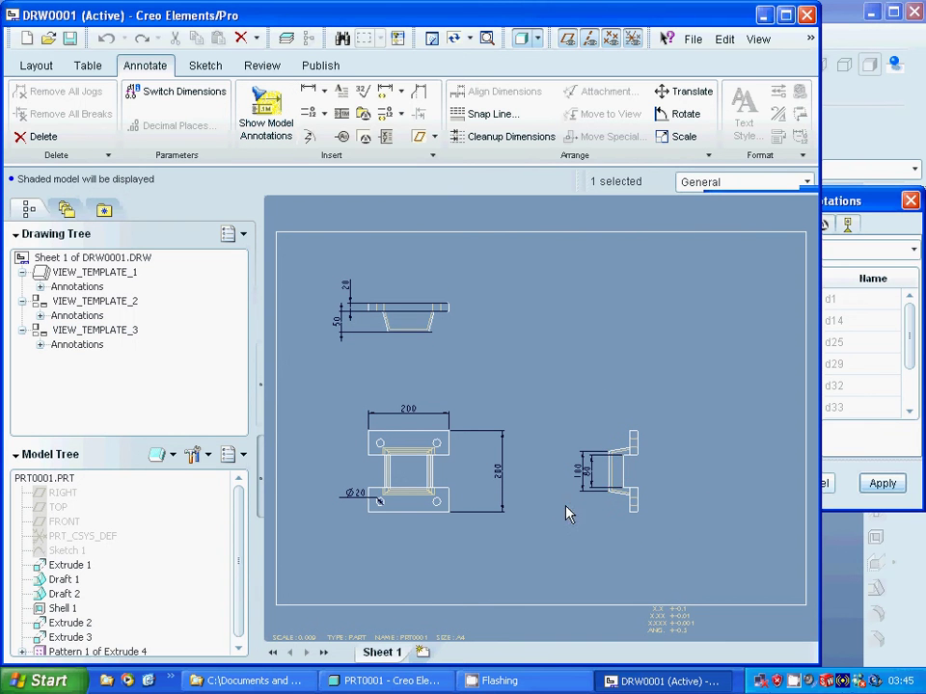
pyautogui.click(579, 478)
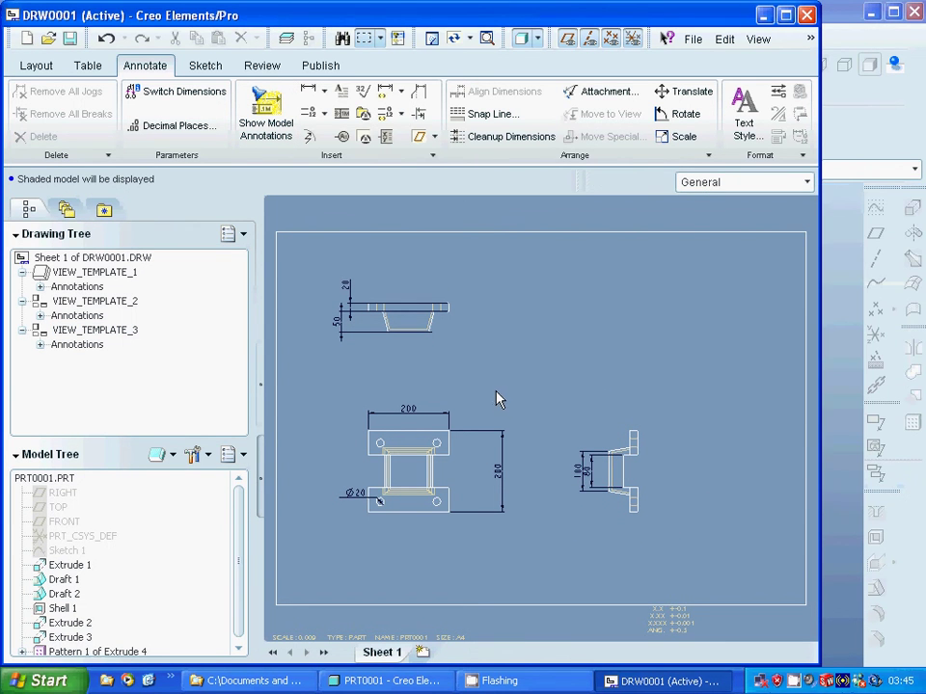
# - Move the 200 mm width dimension of the view with the four holes farther above its outline
pyautogui.click(405, 413)
pyautogui.moveTo(392, 405)
pyautogui.mouseDown()
pyautogui.moveTo(397, 398)
pyautogui.moveTo(401, 407)
pyautogui.moveTo(397, 376)
pyautogui.mouseUp()
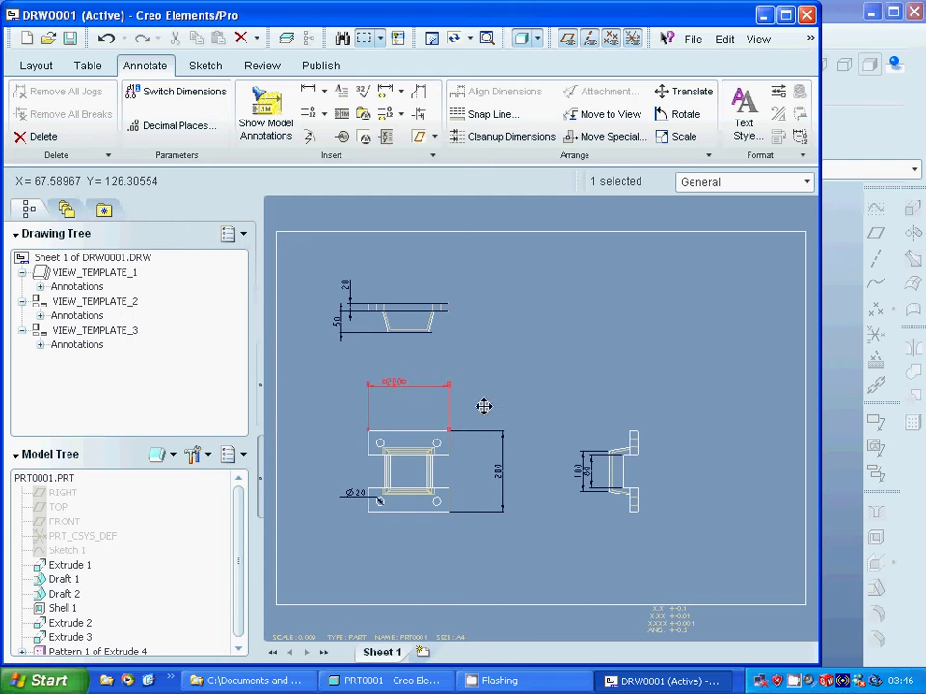
pyautogui.click(501, 410)
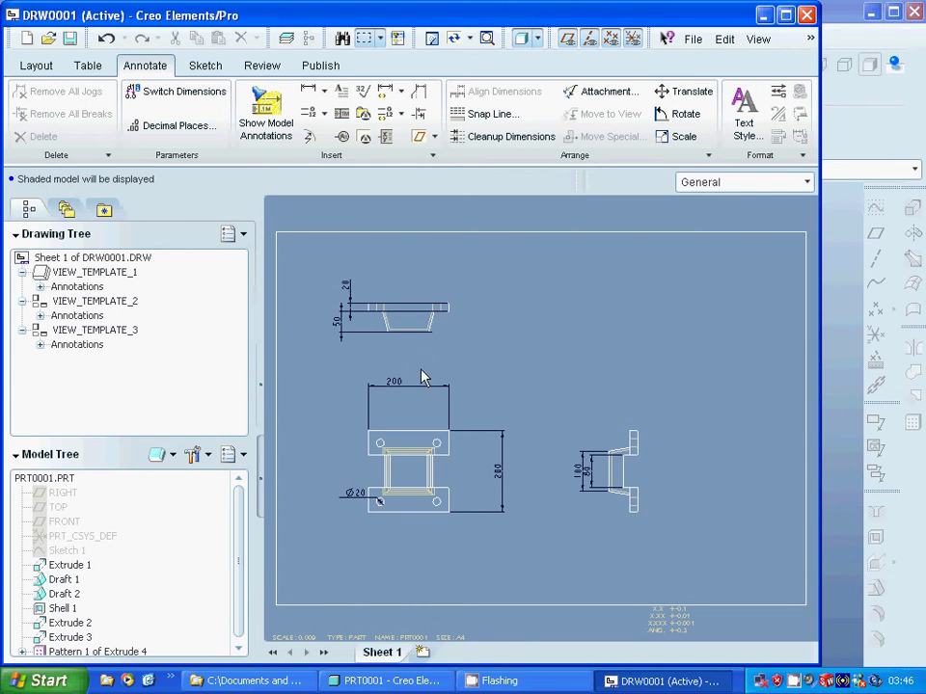
# - Move the 20 mm and 50 mm dimensions of the upper projected view to its right side, with the 50 mm one outermost
pyautogui.click(355, 304)
pyautogui.moveTo(355, 304); pyautogui.dragTo(467, 306)
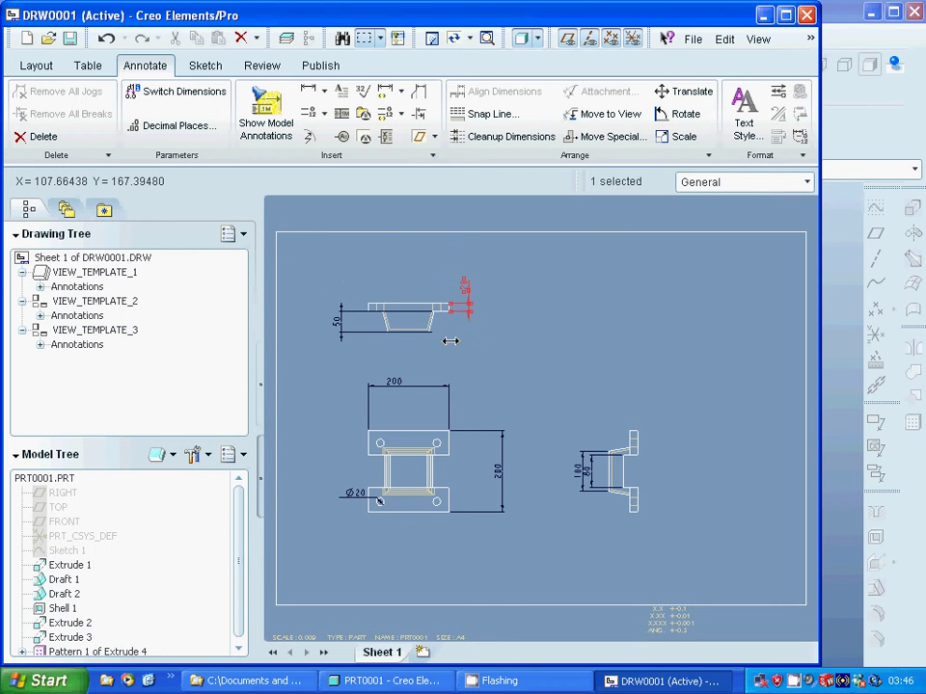
pyautogui.click(341, 328)
pyautogui.moveTo(341, 328); pyautogui.dragTo(482, 333)
pyautogui.click(521, 356)
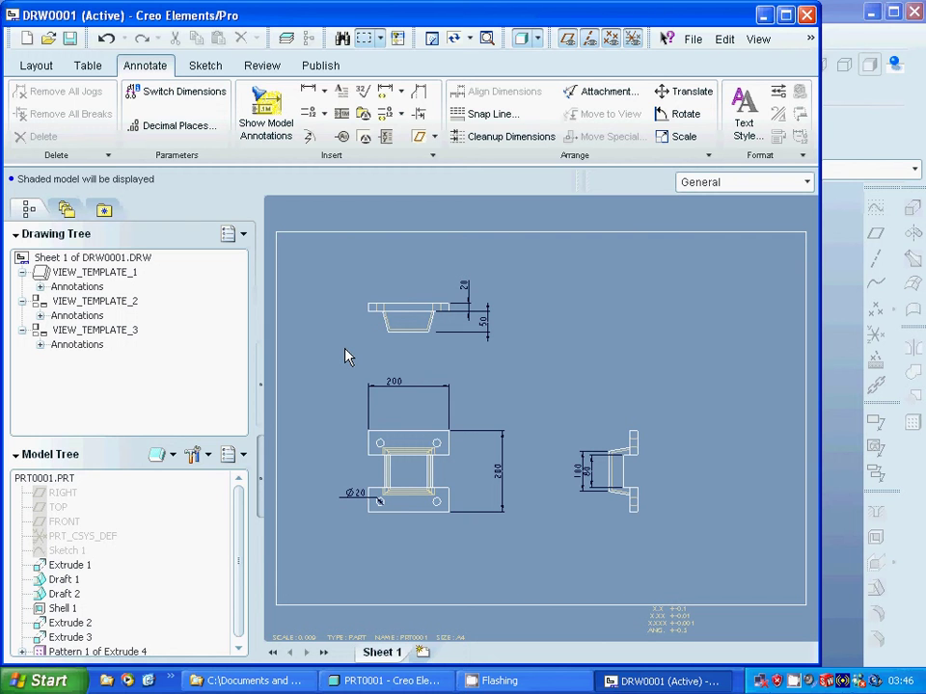
pyautogui.click(307, 90)
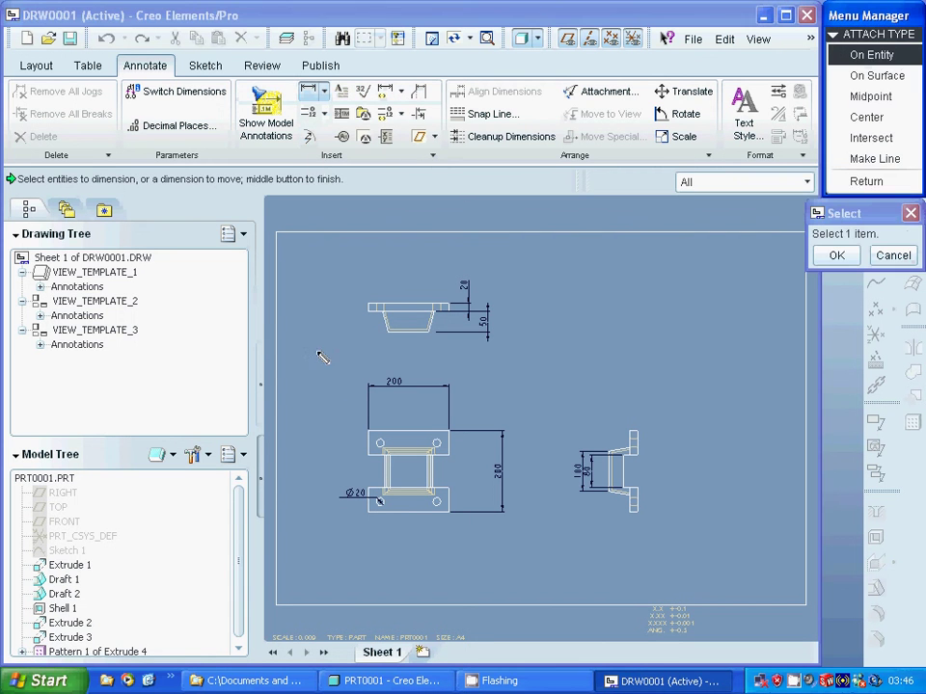
pyautogui.click(382, 445)
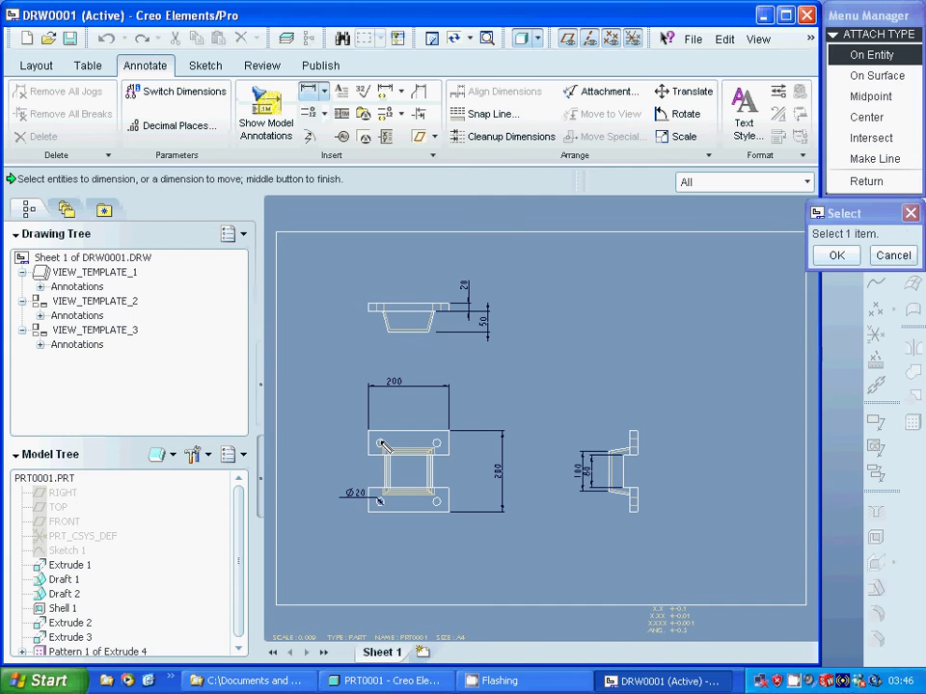
pyautogui.click(437, 444)
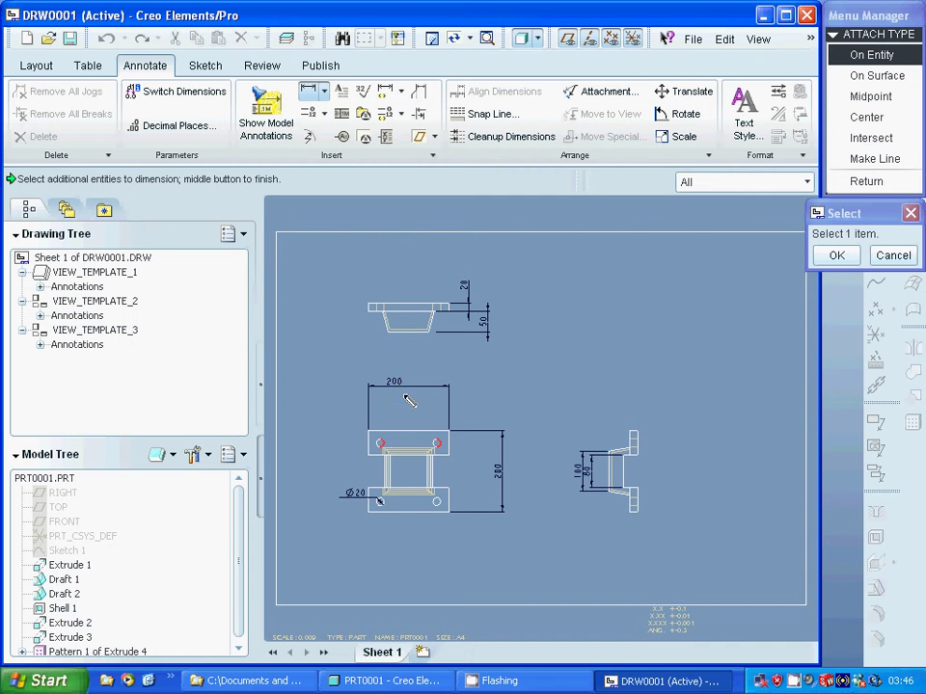
pyautogui.click(836, 255)
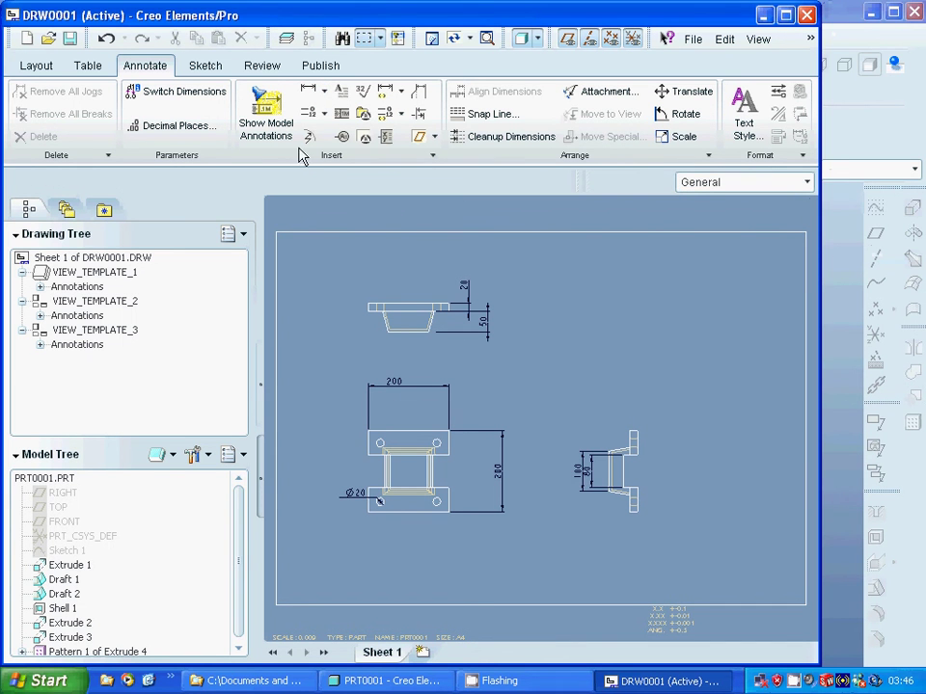
# - Dimension the horizontal distance between the two upper holes, placing it between the view outline and the 200 mm dimension
pyautogui.click(311, 92)
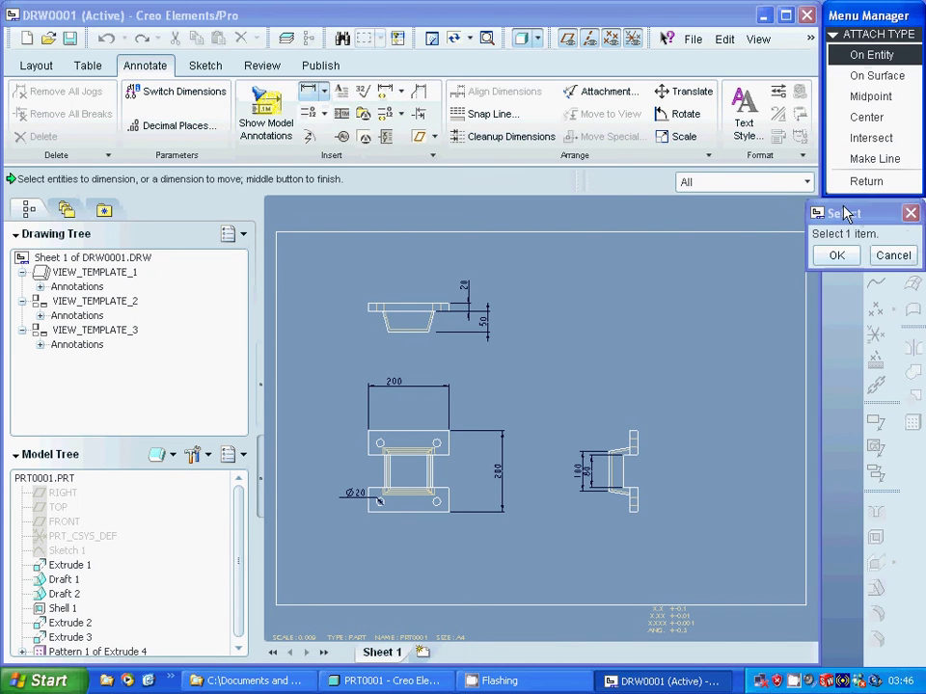
pyautogui.click(381, 445)
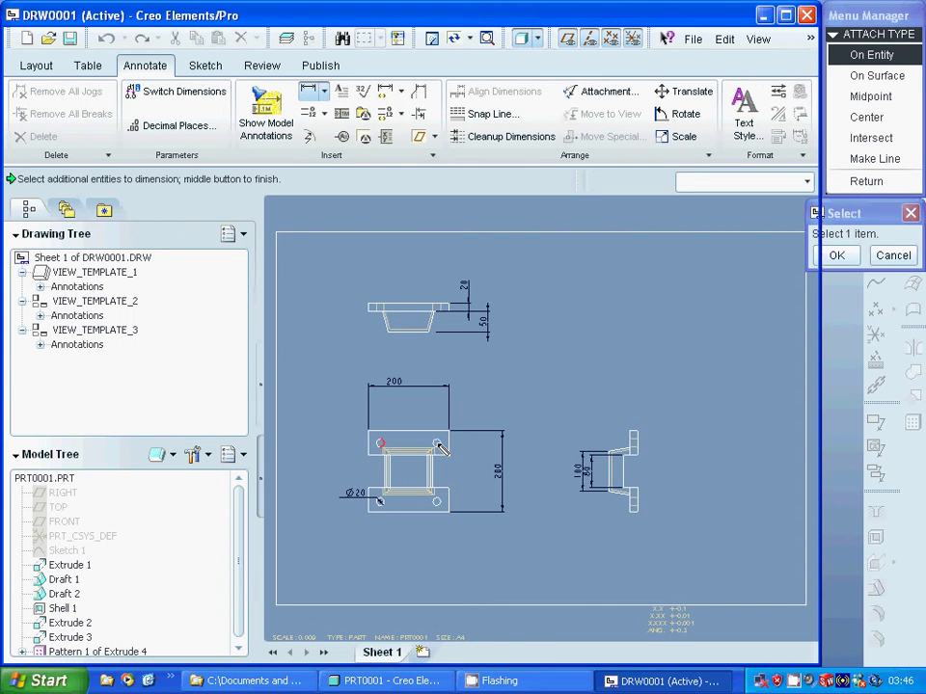
pyautogui.click(438, 446)
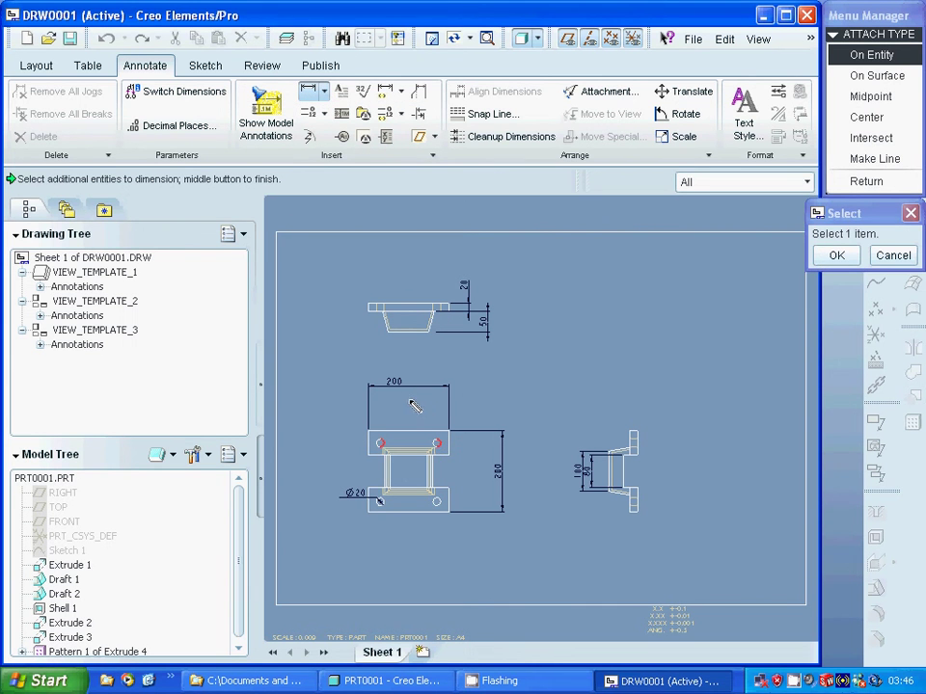
pyautogui.middleClick(408, 415)
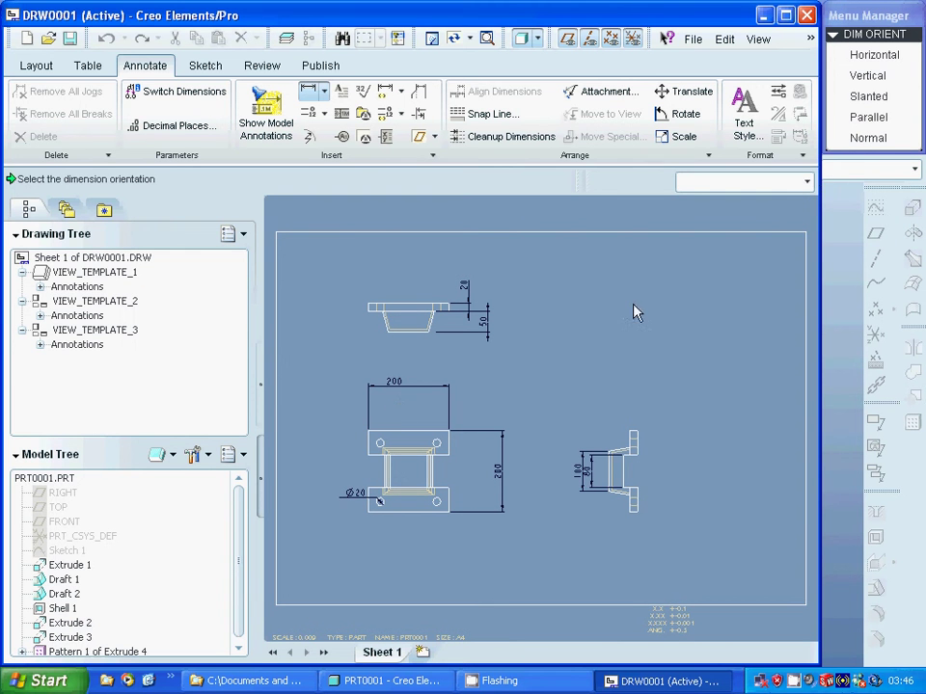
pyautogui.click(870, 65)
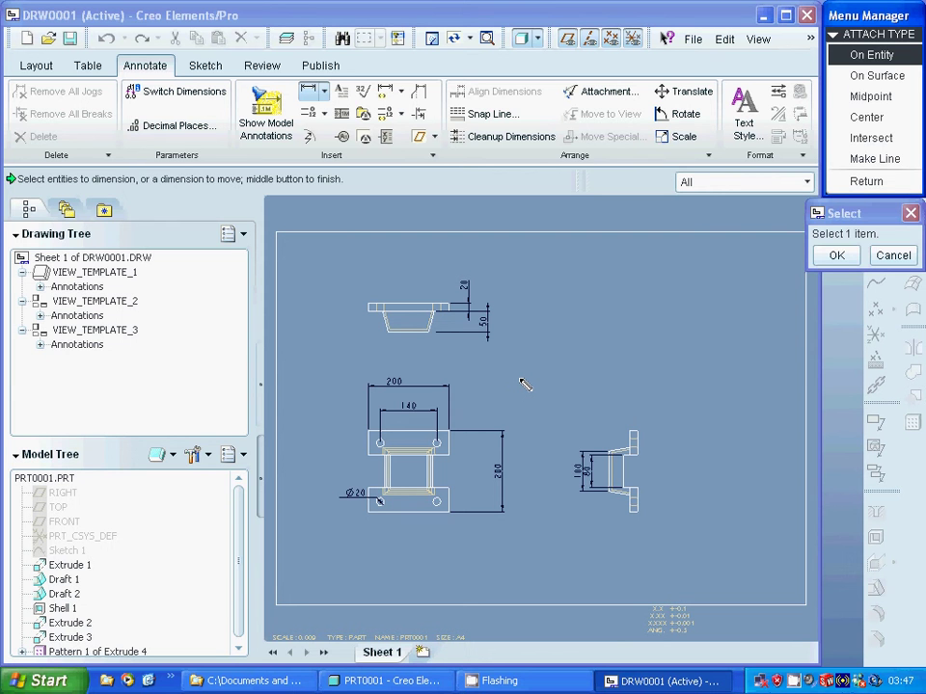
pyautogui.click(834, 256)
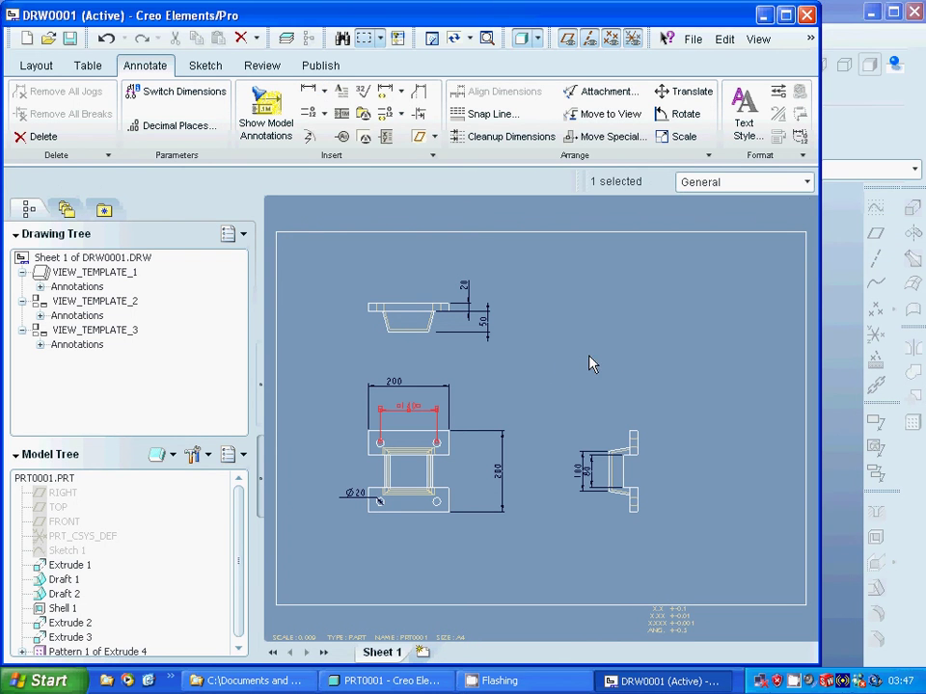
pyautogui.click(555, 371)
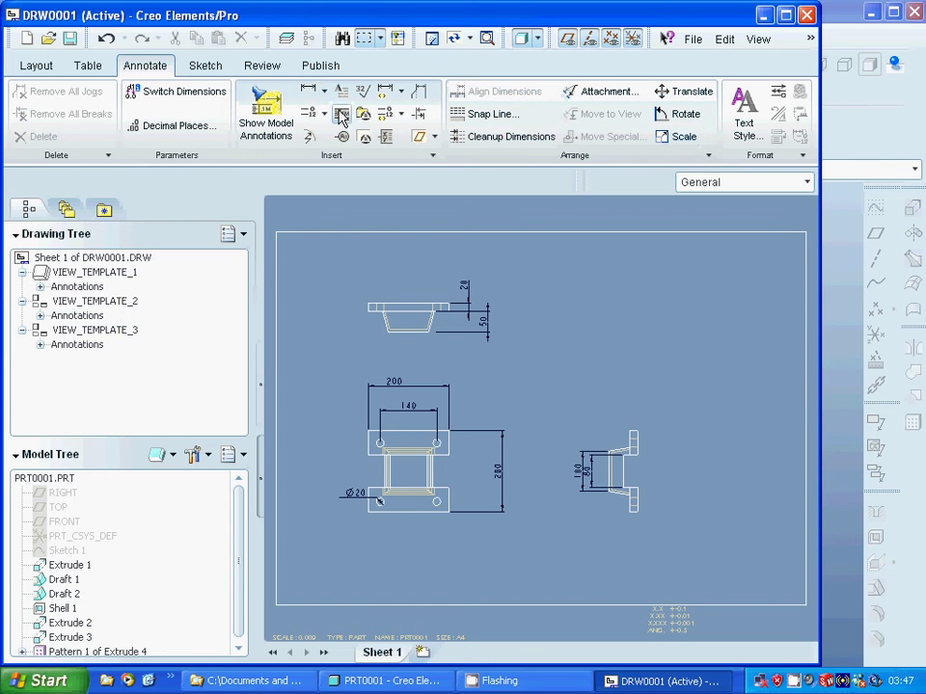
# - Add a slanted dimension between the left sloping edge and the flange's left end edge on the upper projected view
pyautogui.click(307, 90)
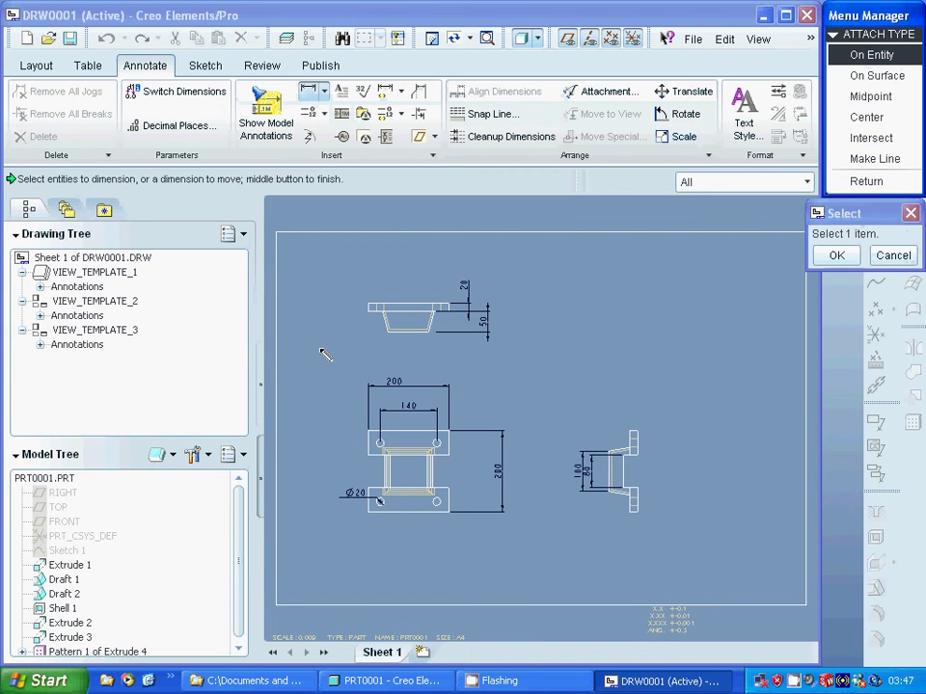
pyautogui.click(385, 323)
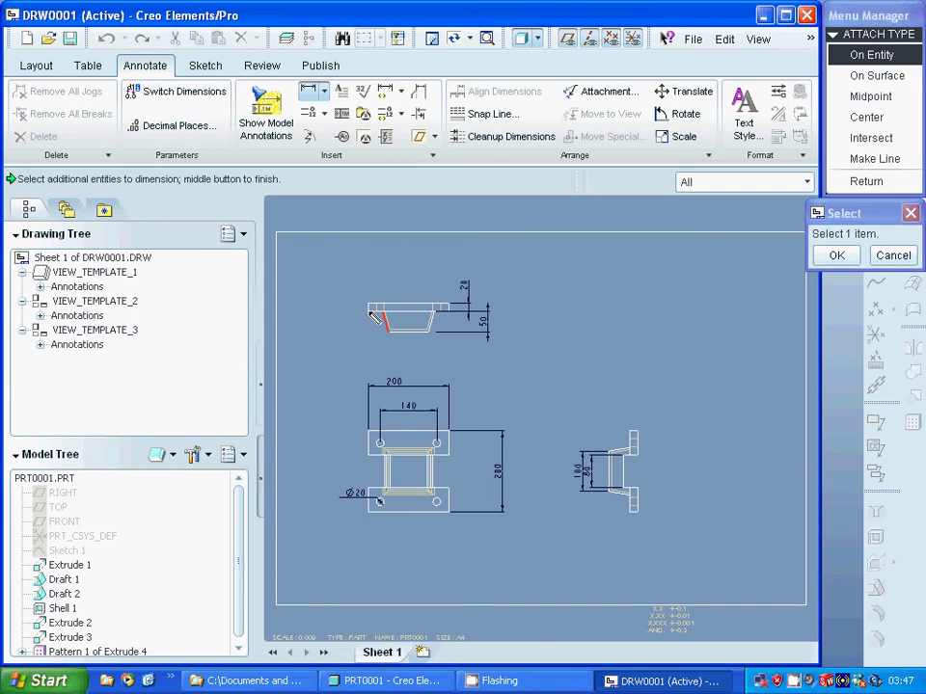
pyautogui.click(369, 309)
pyautogui.scroll(2, 367, 335)
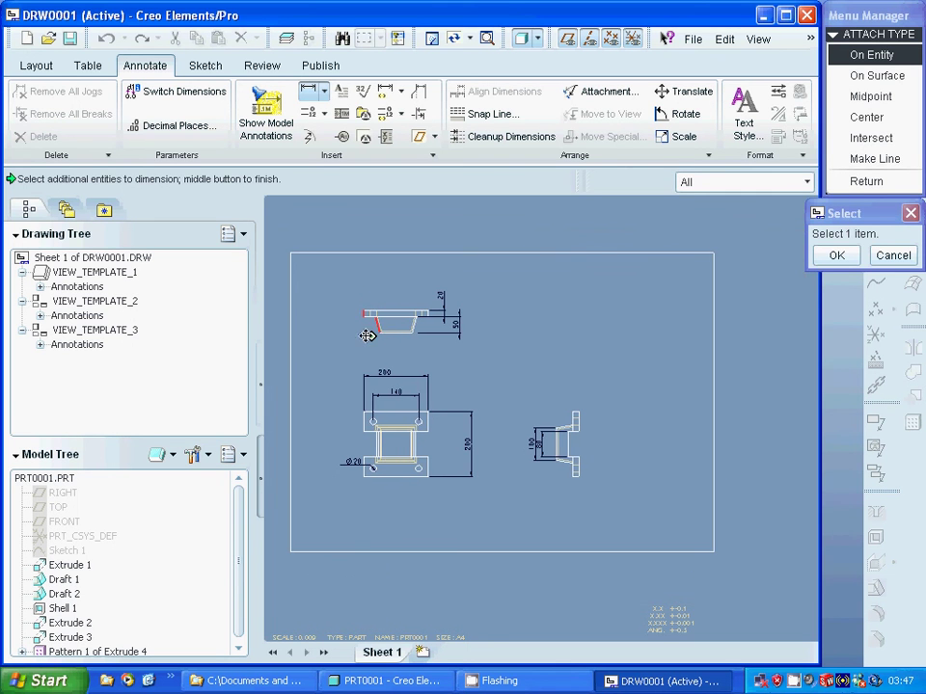
pyautogui.middleClick(372, 345)
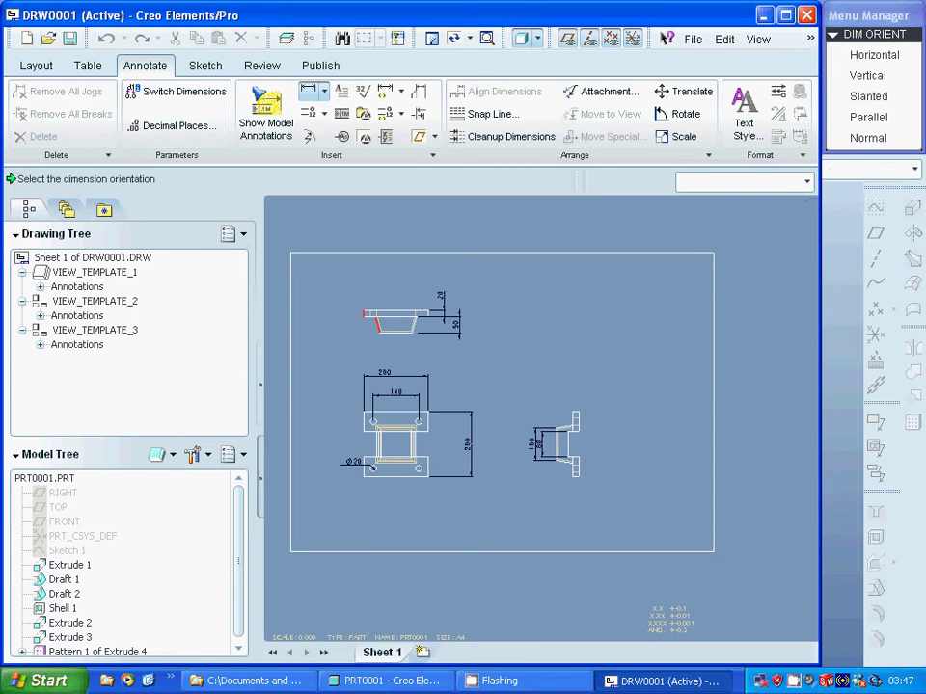
pyautogui.click(869, 97)
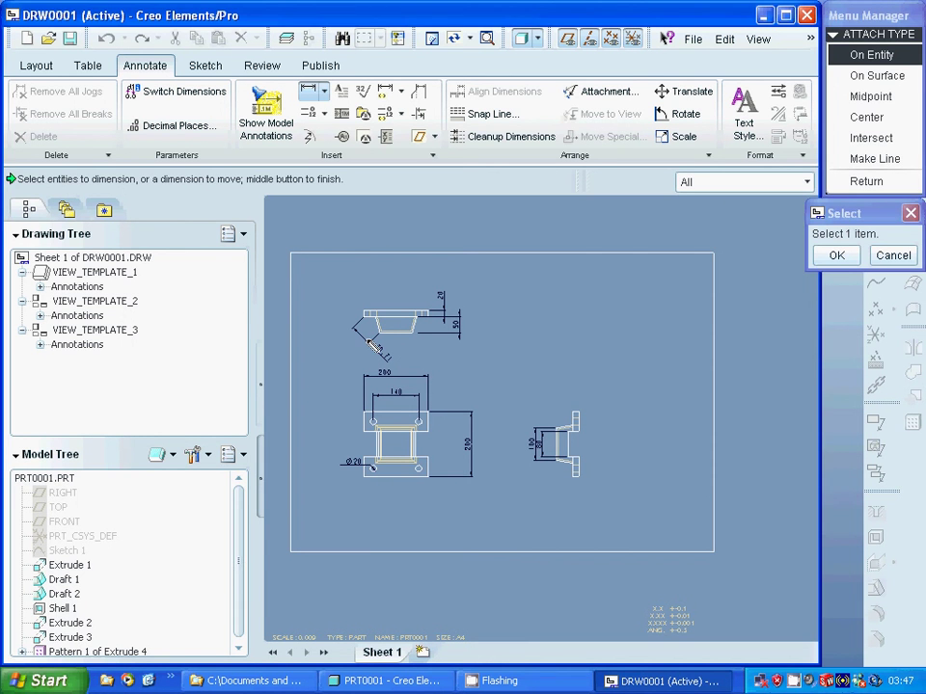
pyautogui.click(893, 254)
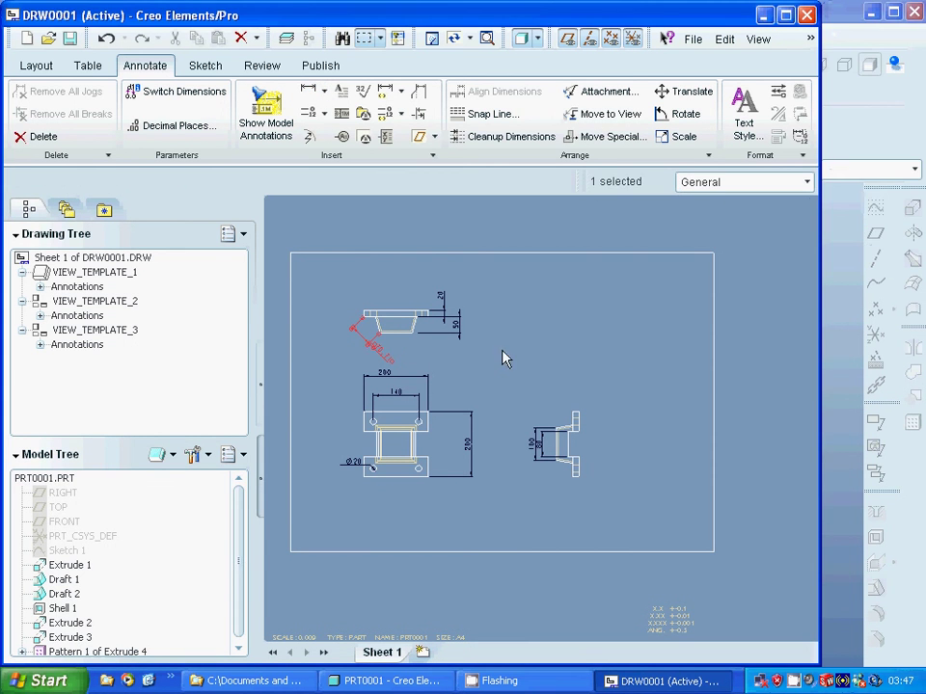
# - Delete the slanted dimension from the upper projected view
pyautogui.rightClick(376, 353)
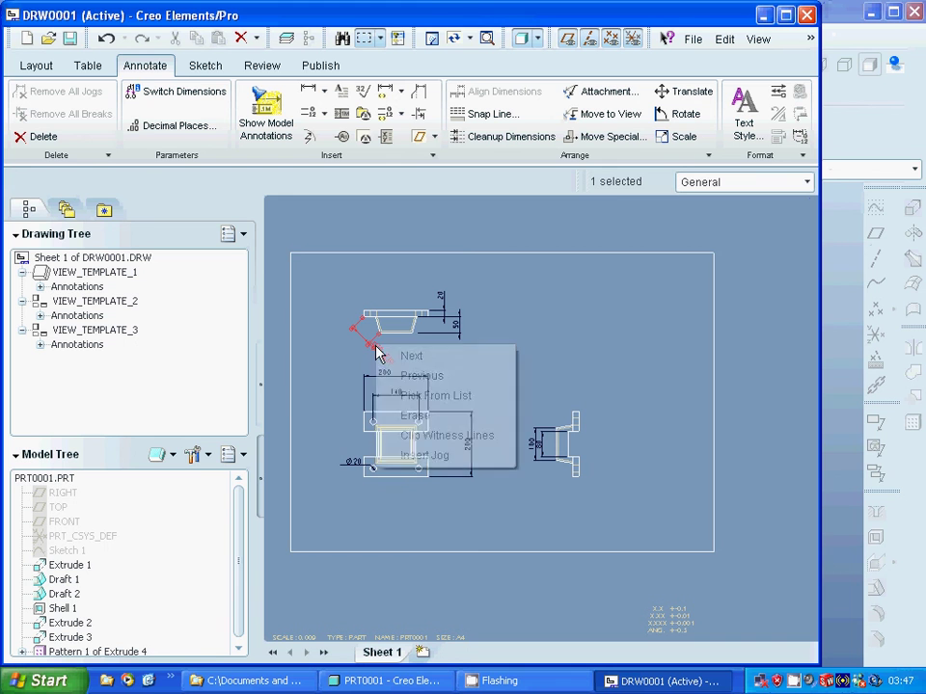
pyautogui.click(417, 415)
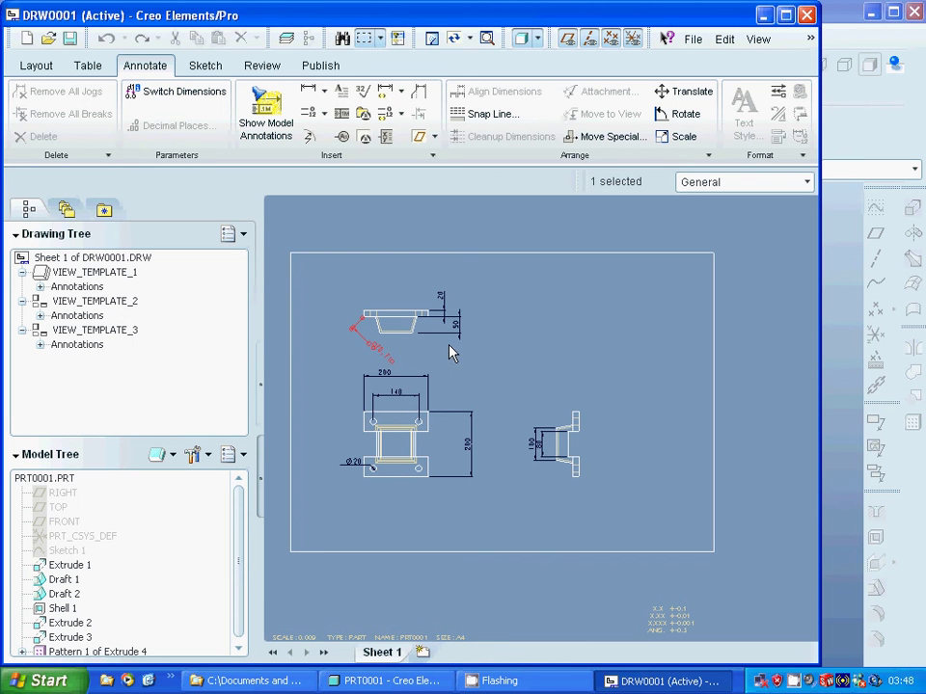
pyautogui.click(369, 347)
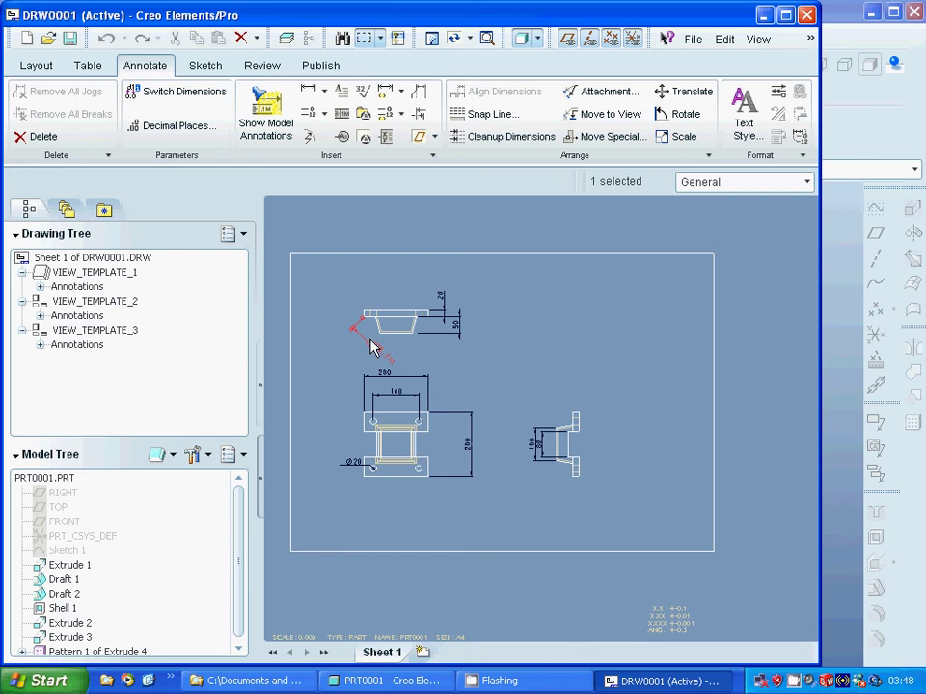
pyautogui.rightClick(372, 346)
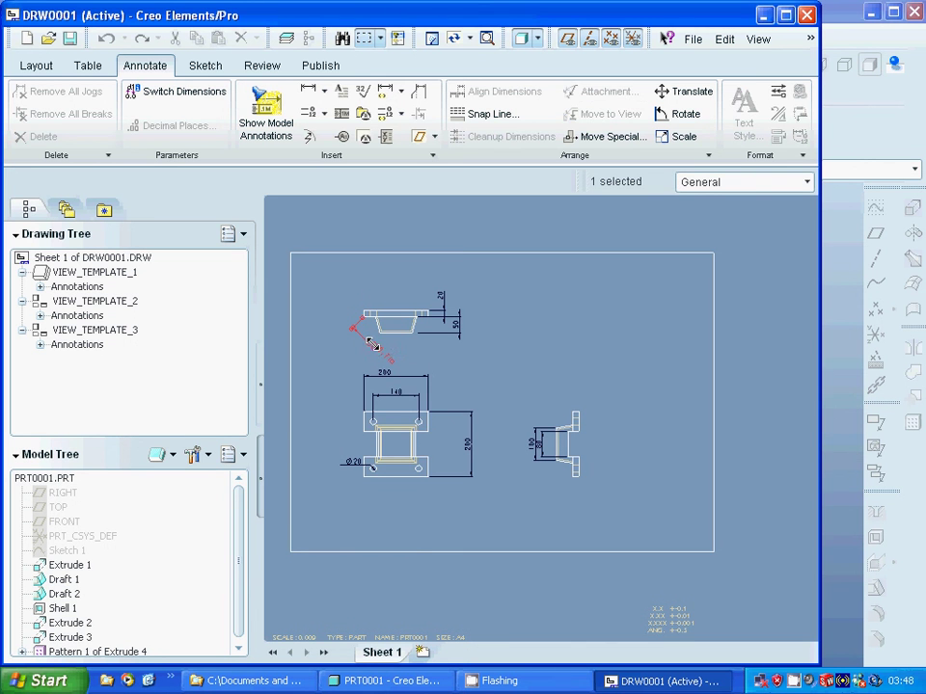
pyautogui.click(358, 351)
pyautogui.rightClick(362, 340)
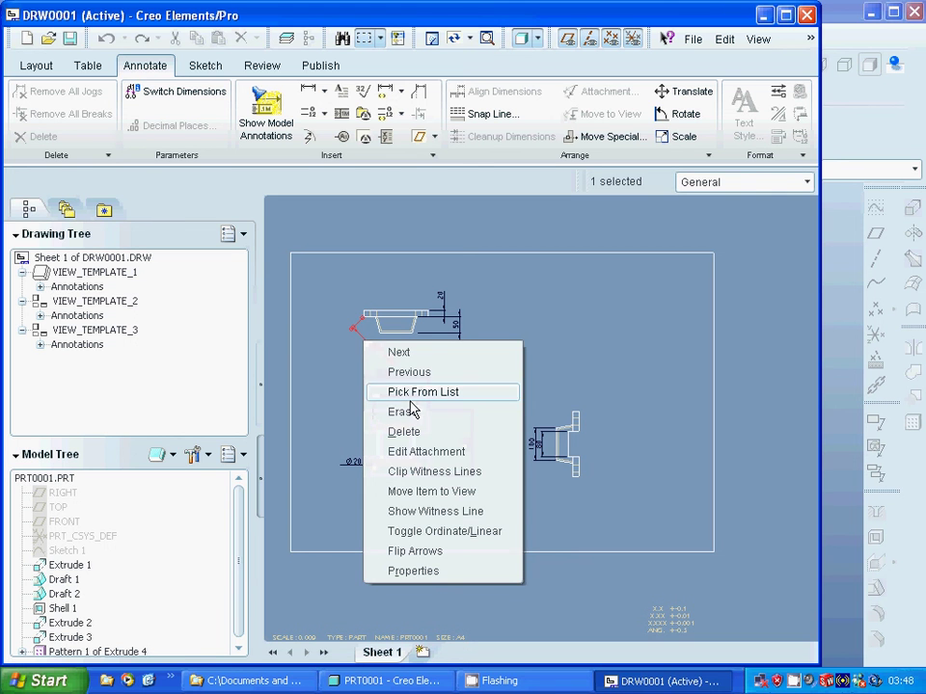
pyautogui.click(407, 433)
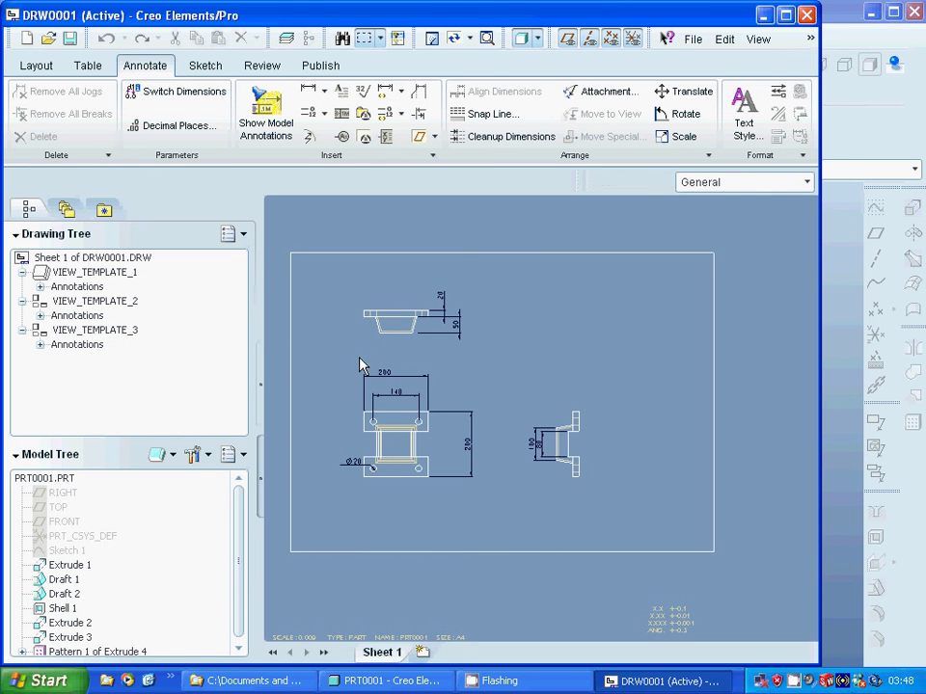
pyautogui.click(324, 113)
pyautogui.click(326, 98)
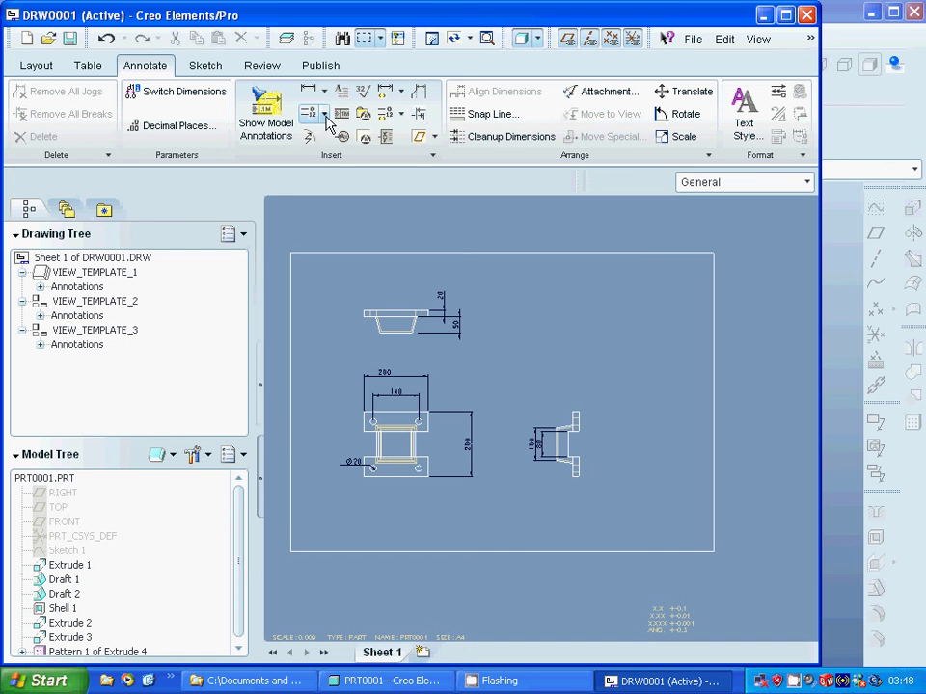
pyautogui.click(400, 92)
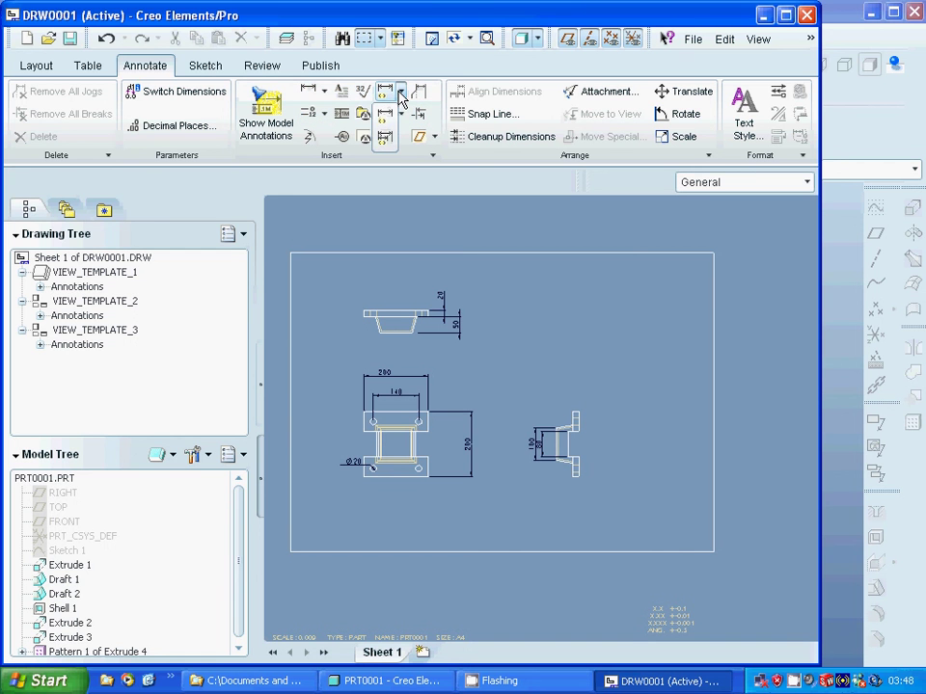
pyautogui.click(401, 92)
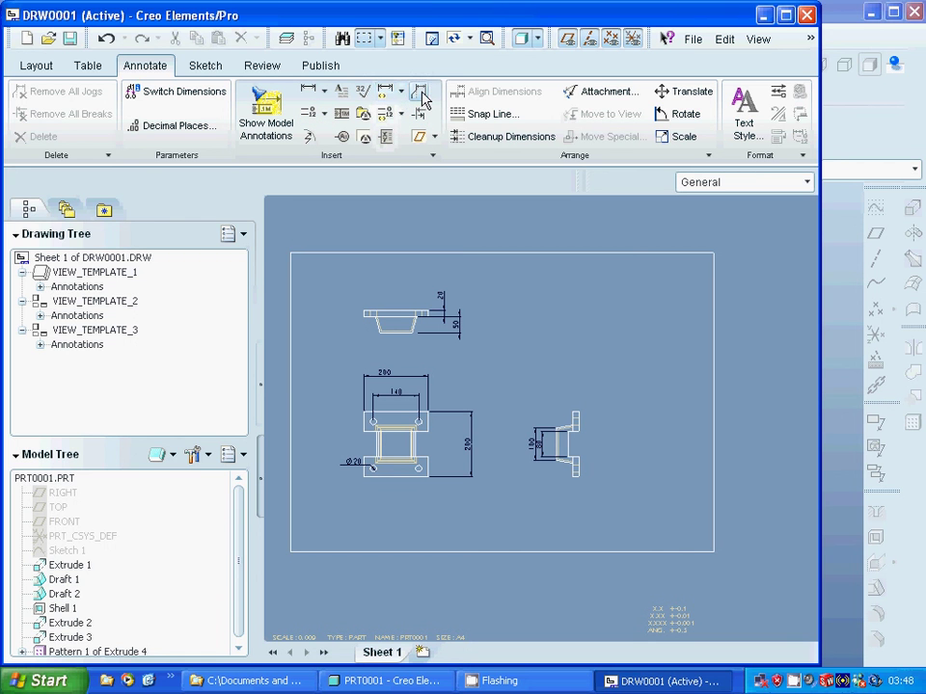
pyautogui.click(421, 97)
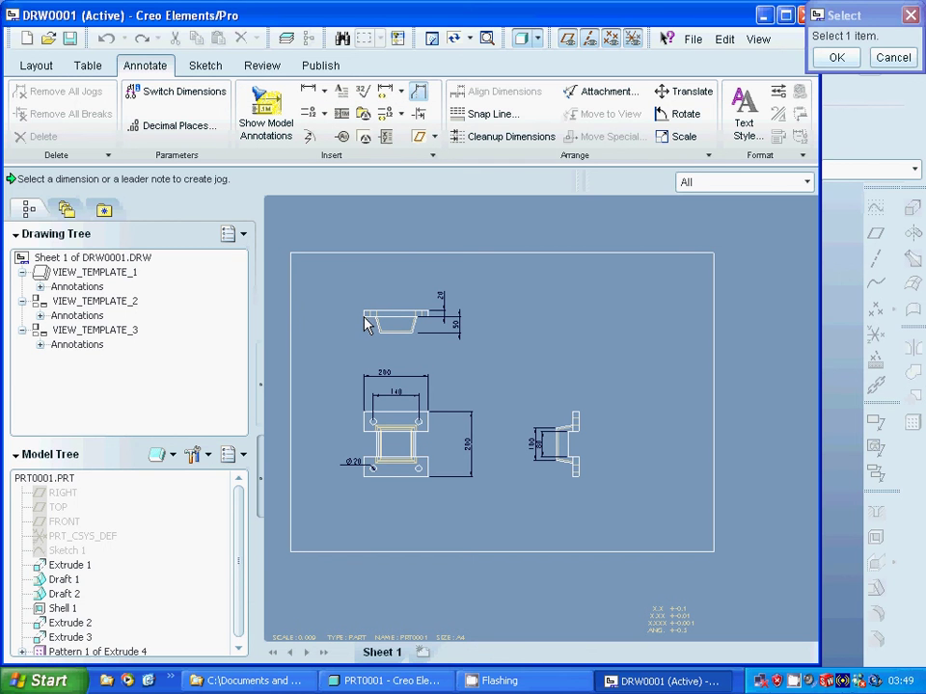
pyautogui.click(893, 56)
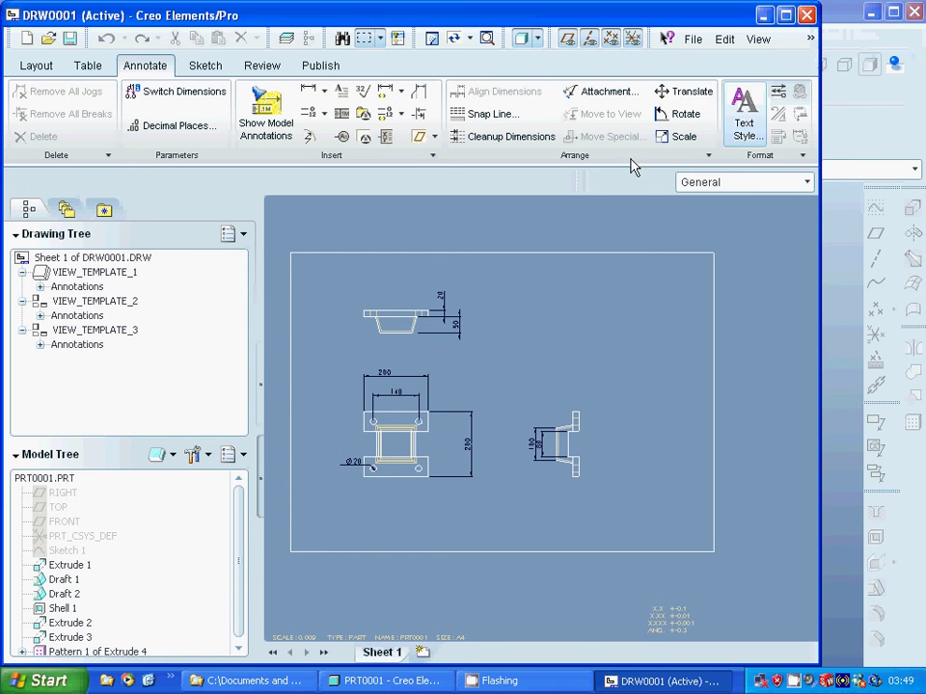
# - Try to dimension the upper projected view from the flange's left end edge to the left sloping edge, using an Intersect attachment
pyautogui.click(309, 90)
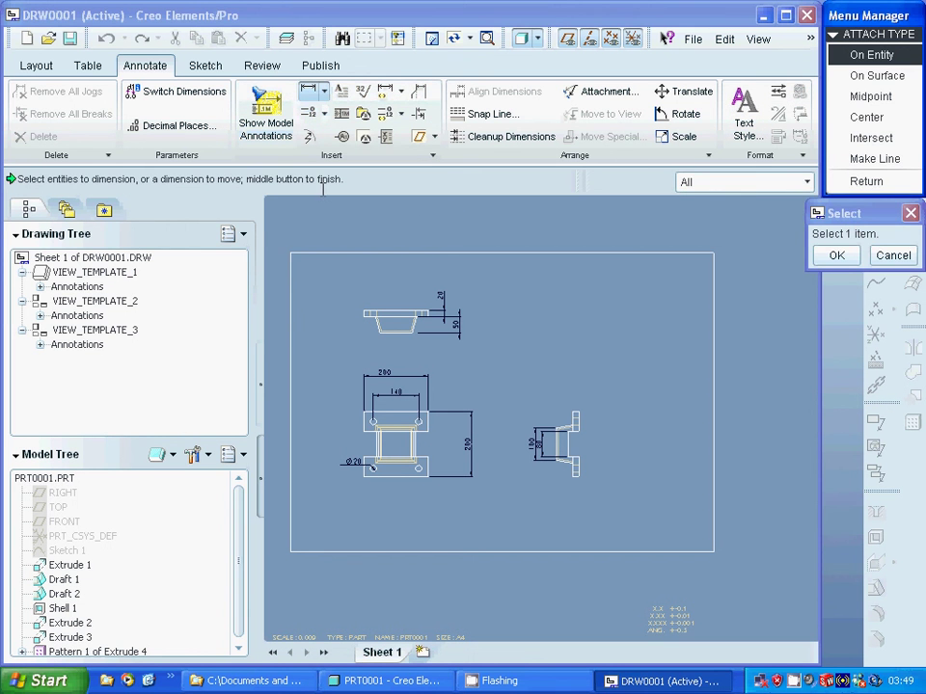
pyautogui.click(365, 317)
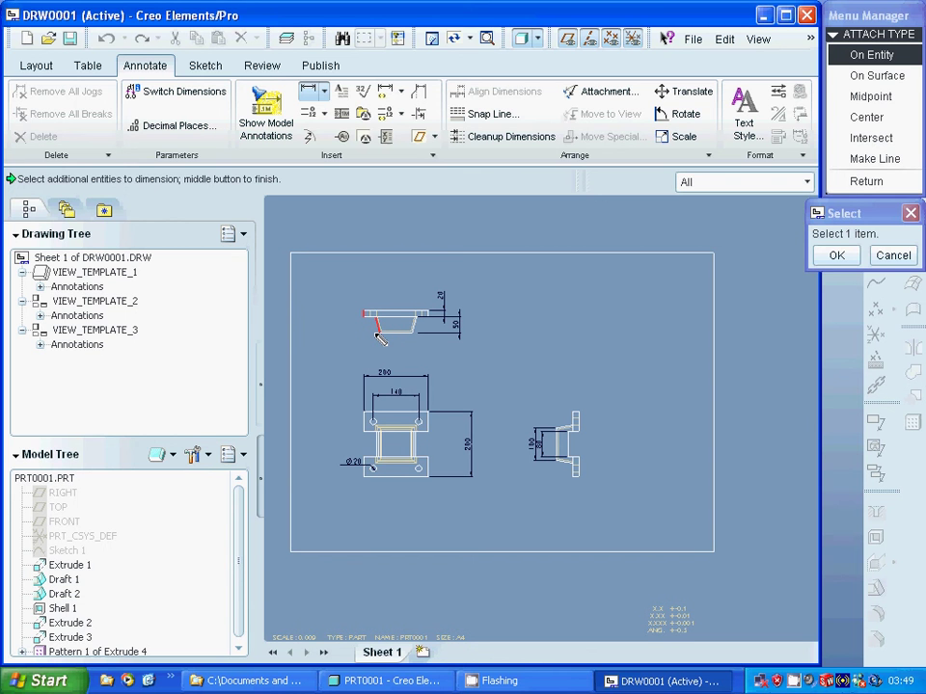
pyautogui.click(861, 141)
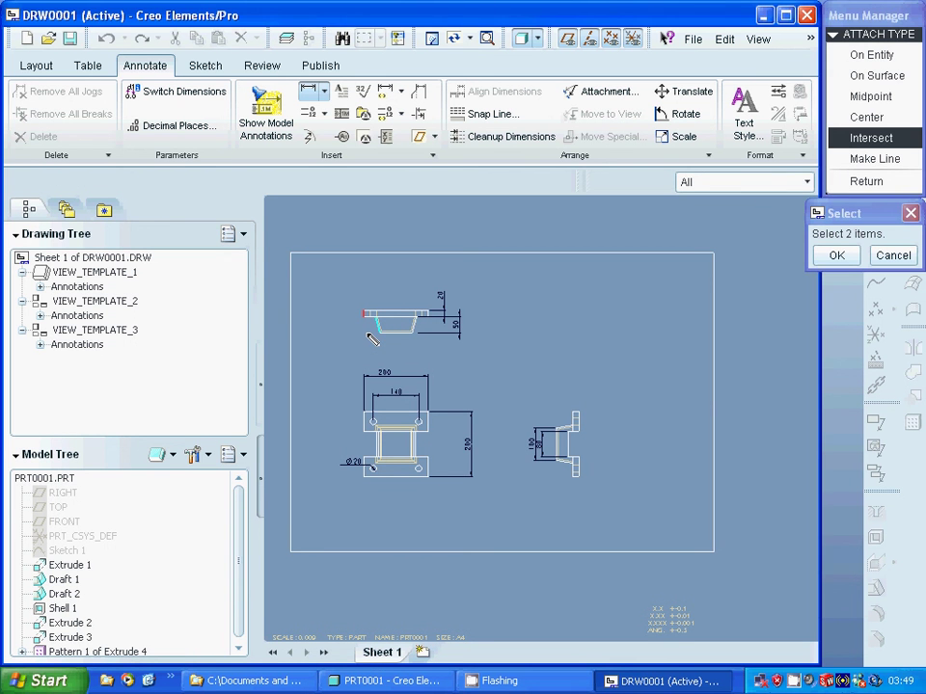
pyautogui.scroll(1, 372, 339)
pyautogui.scroll(-2, 372, 343)
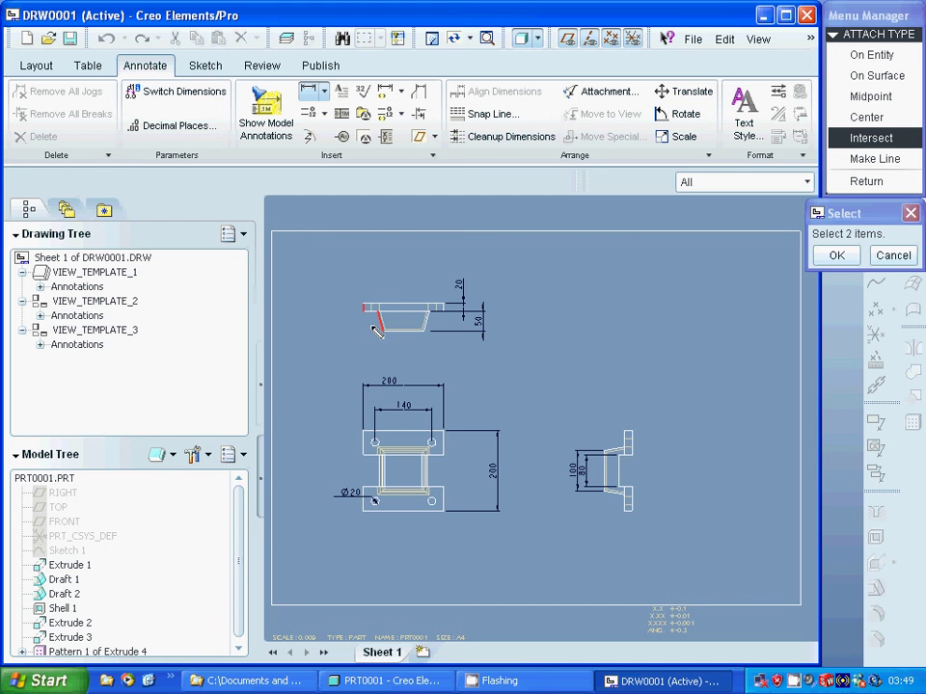
pyautogui.click(376, 332)
pyautogui.scroll(1, 376, 332)
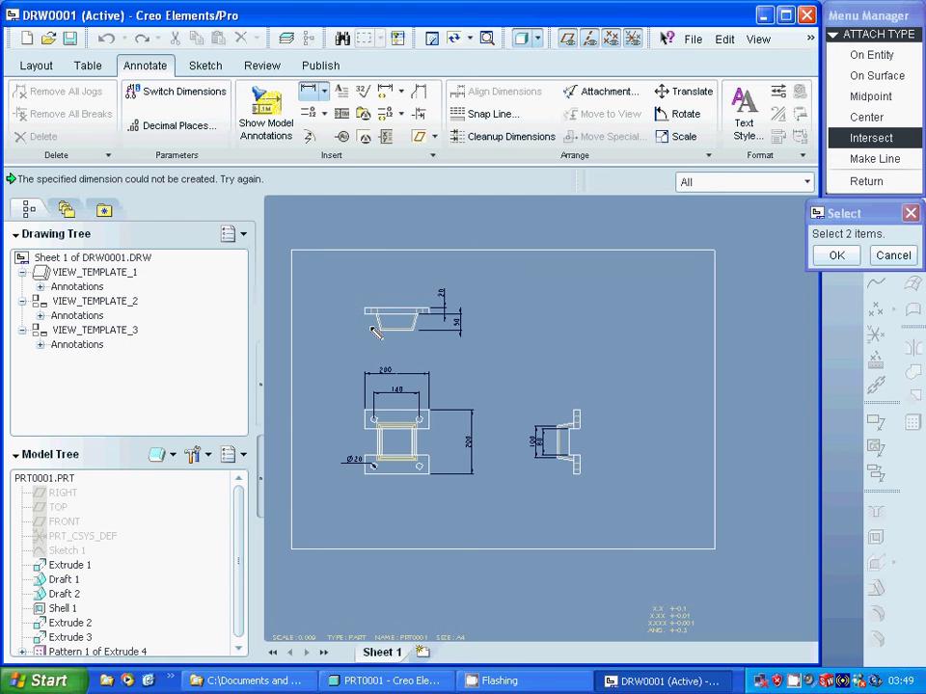
pyautogui.middleClick(376, 332)
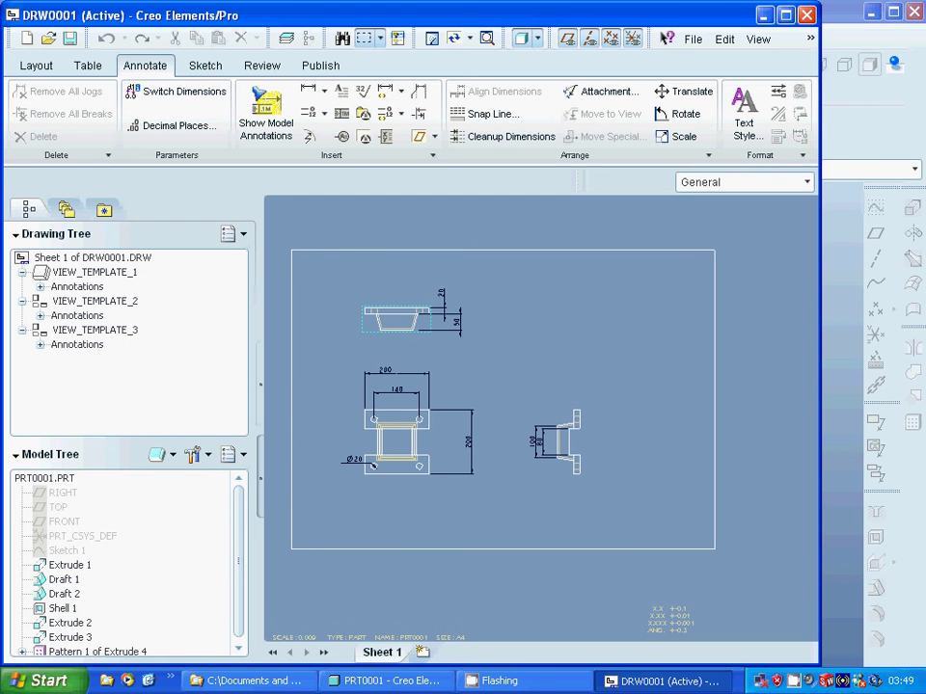
pyautogui.click(368, 332)
pyautogui.click(432, 362)
pyautogui.rightClick(792, 679)
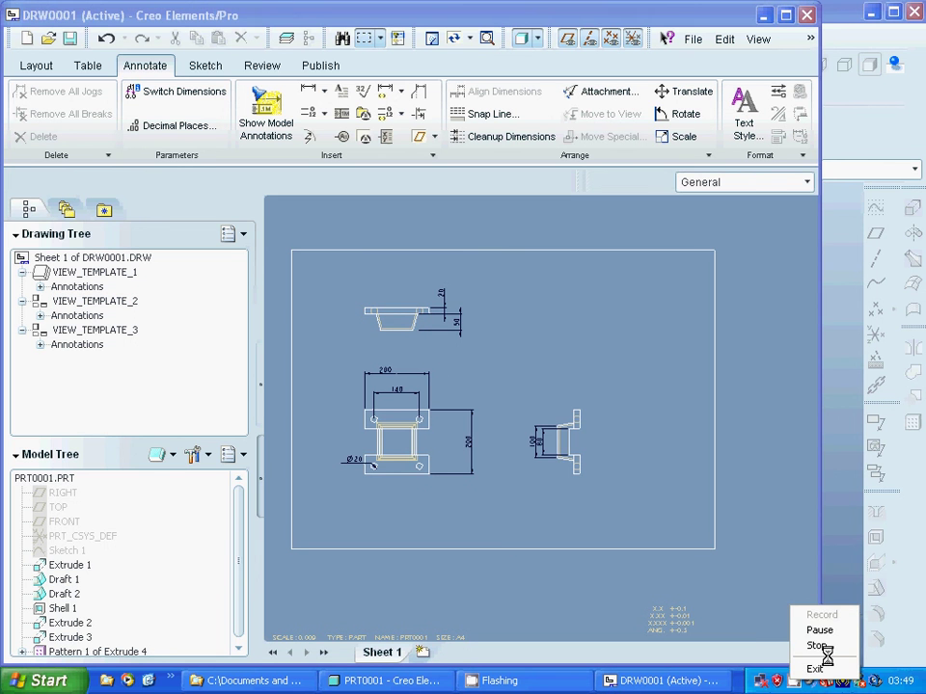
pyautogui.click(818, 645)
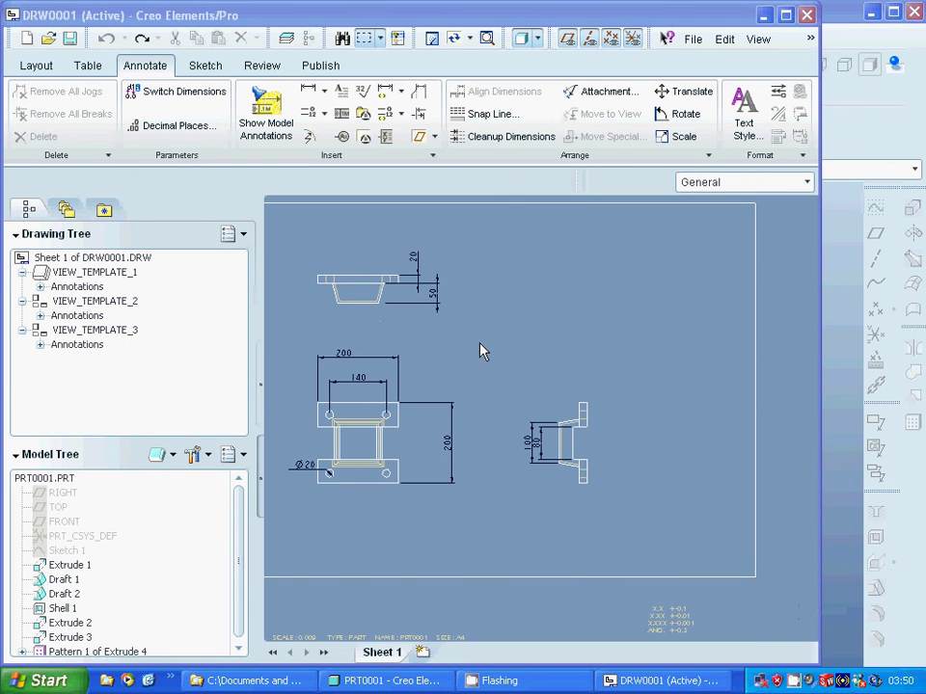
# - Show the 15° draft angle model dimension d15 on the upper projected view and place it above the flange
pyautogui.click(357, 294)
pyautogui.click(272, 133)
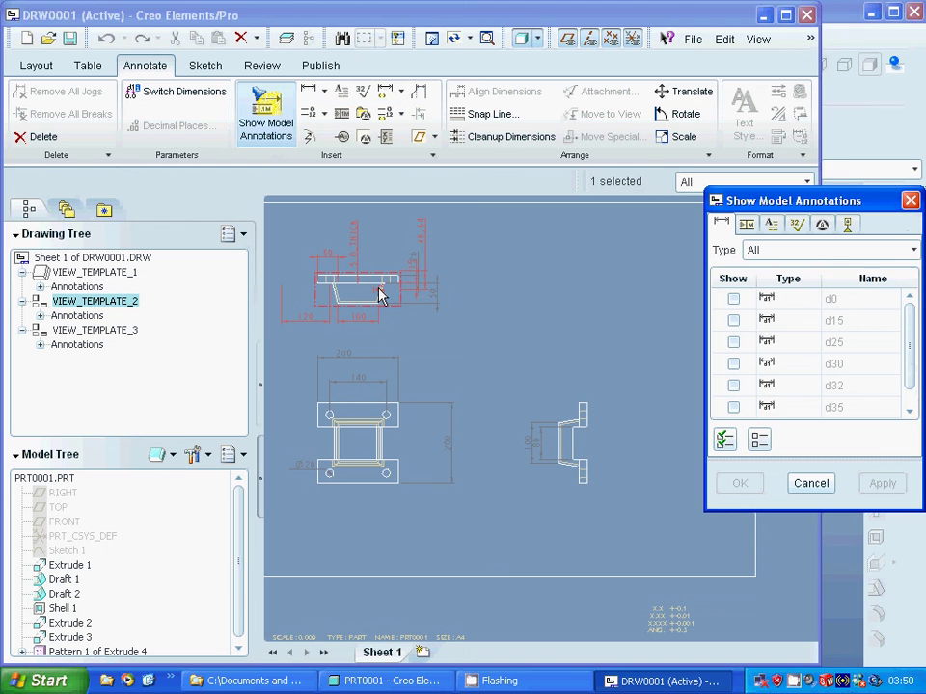
pyautogui.click(380, 292)
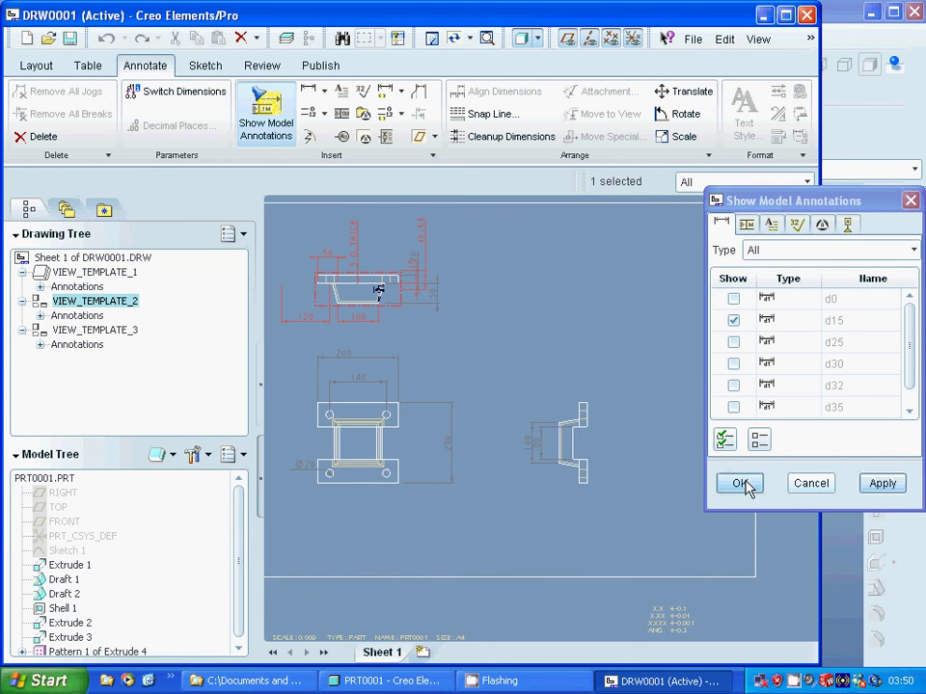
pyautogui.click(740, 484)
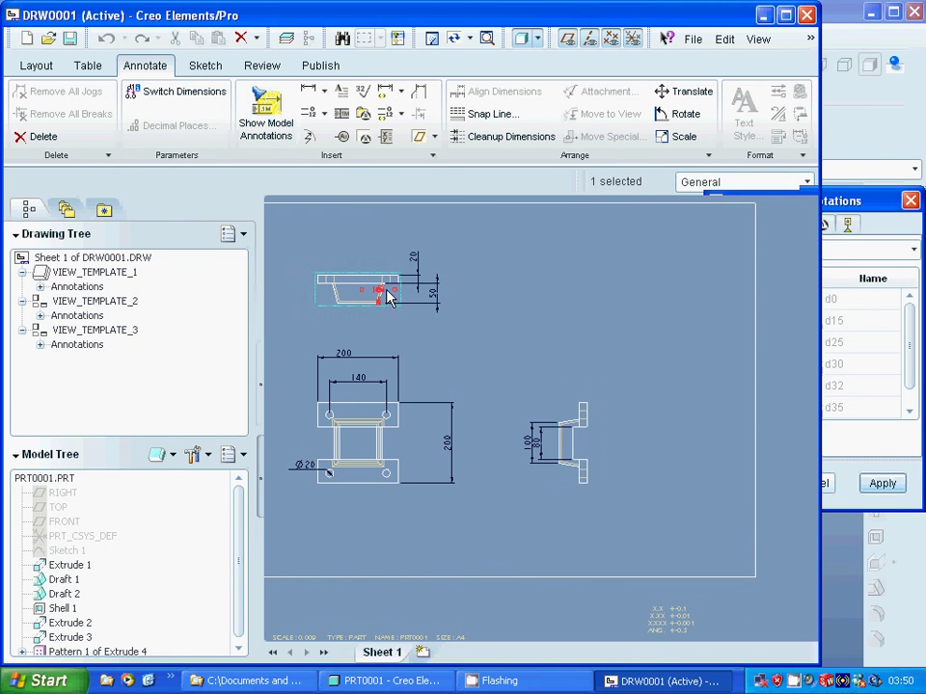
pyautogui.click(511, 289)
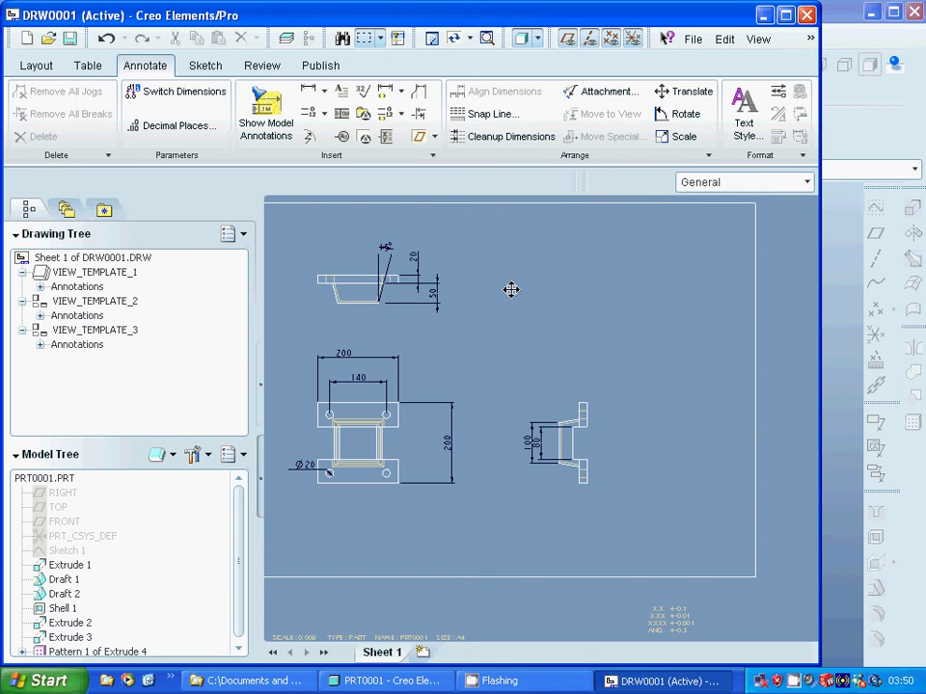
# - Show the 10° draft angle model dimension d14 on the side view
pyautogui.click(562, 443)
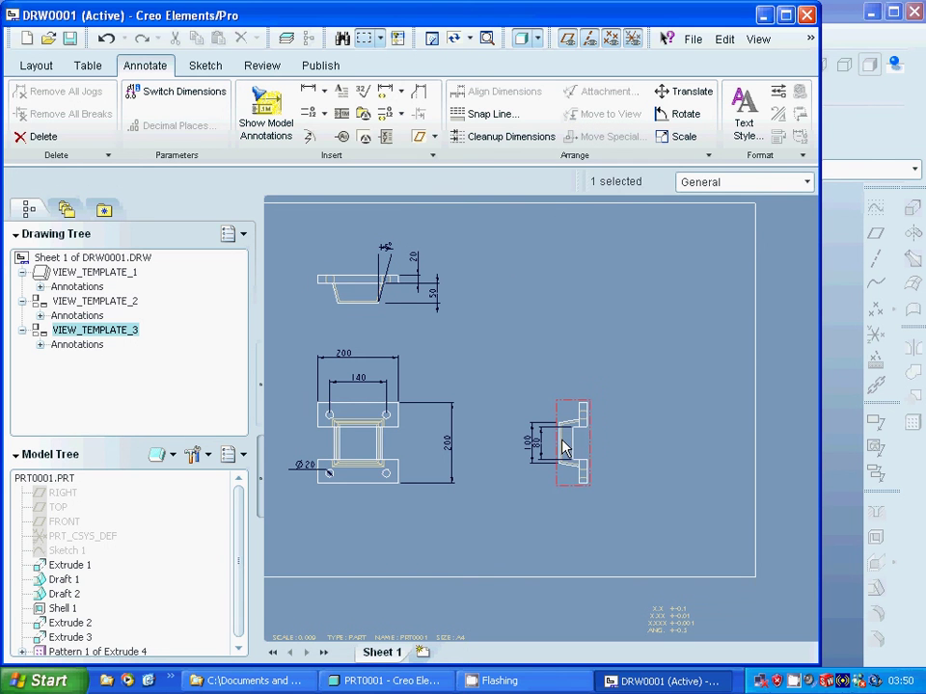
pyautogui.click(271, 130)
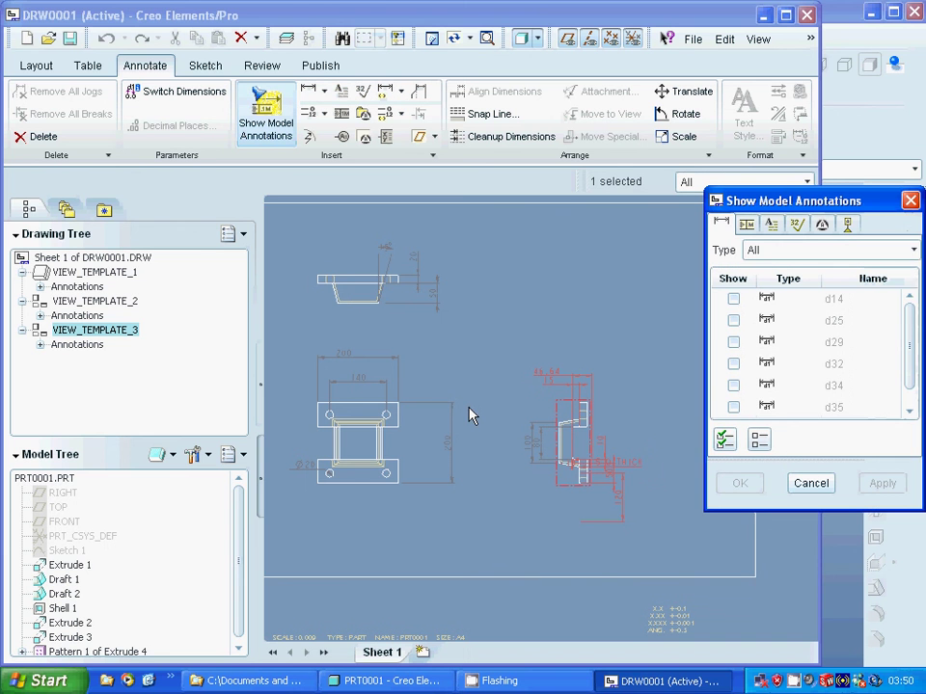
pyautogui.click(573, 469)
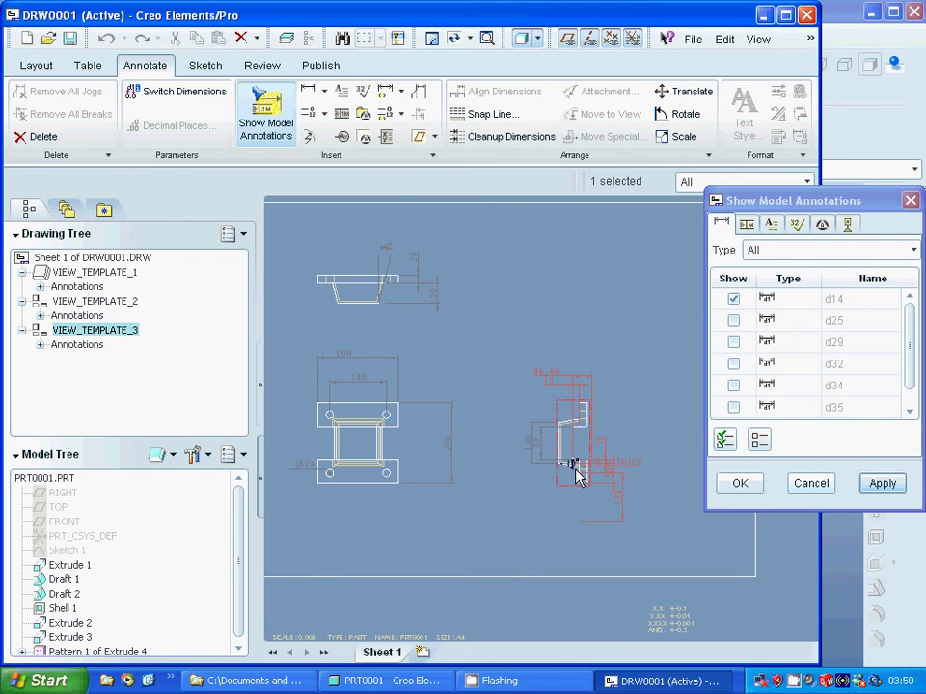
pyautogui.click(749, 484)
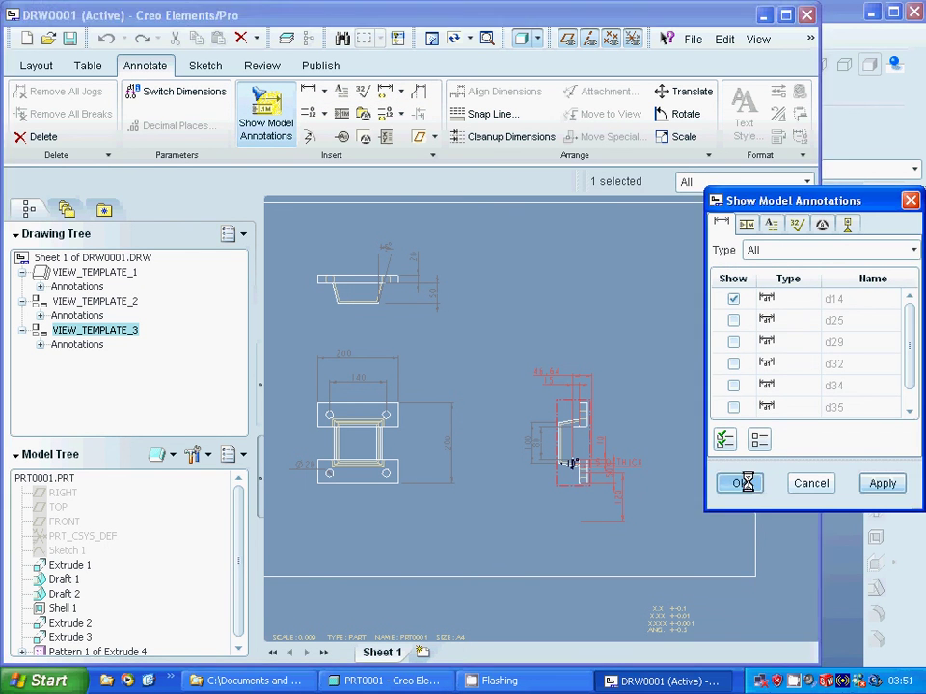
# - Move the 10° angle dimension out to the right of the side view, clear of the flange
pyautogui.click(571, 466)
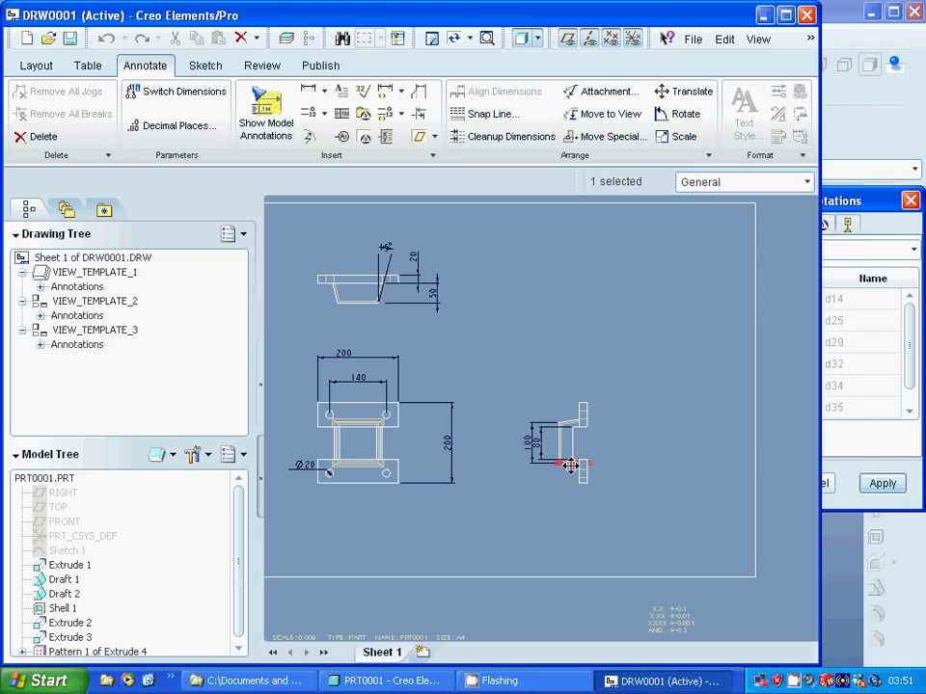
pyautogui.moveTo(571, 466); pyautogui.dragTo(606, 466)
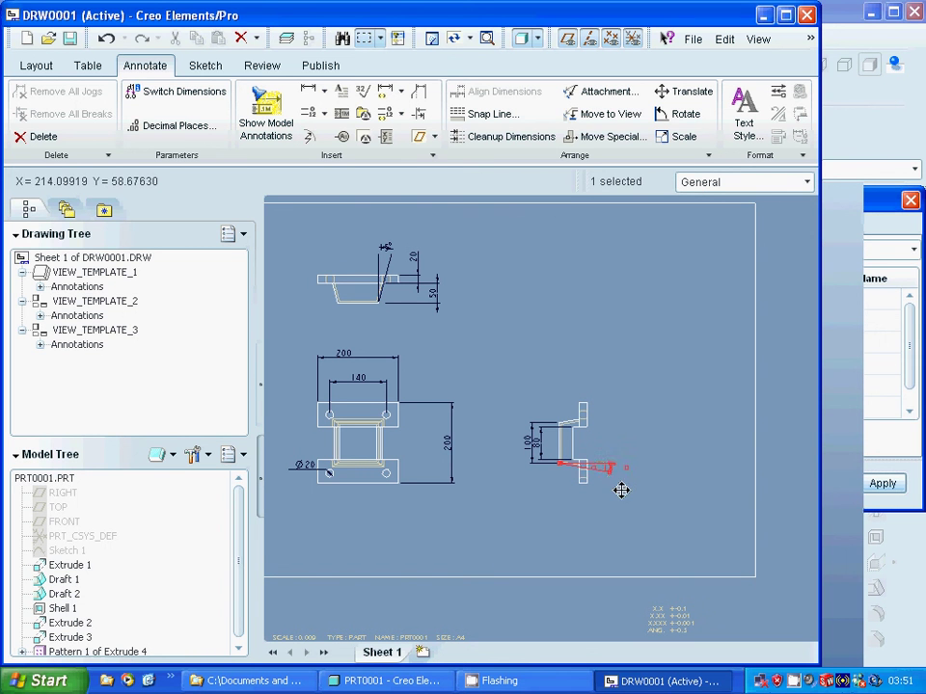
pyautogui.click(621, 490)
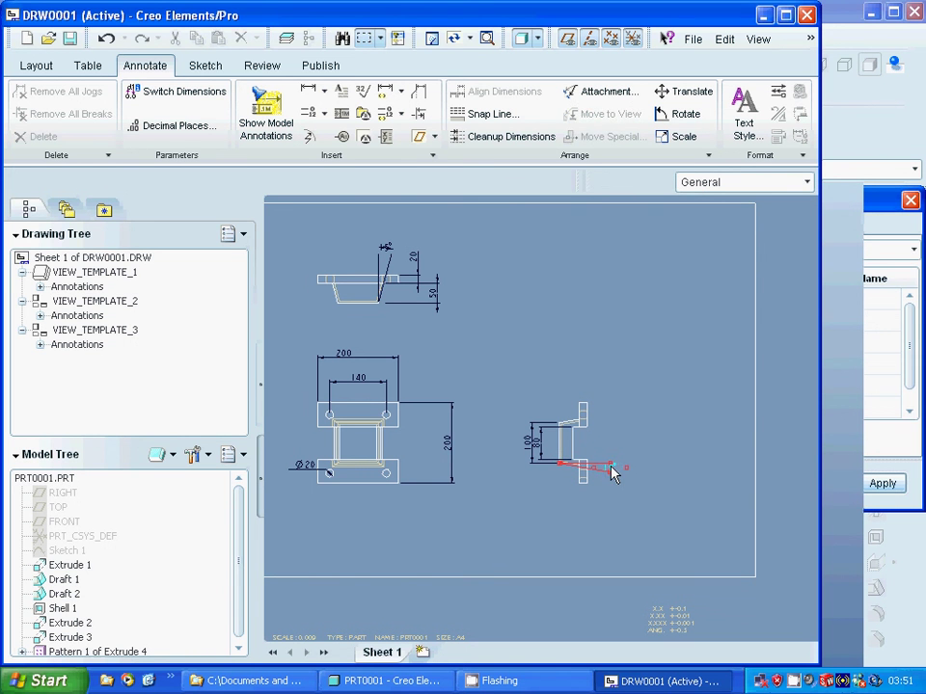
pyautogui.click(608, 467)
pyautogui.moveTo(606, 465); pyautogui.dragTo(636, 467)
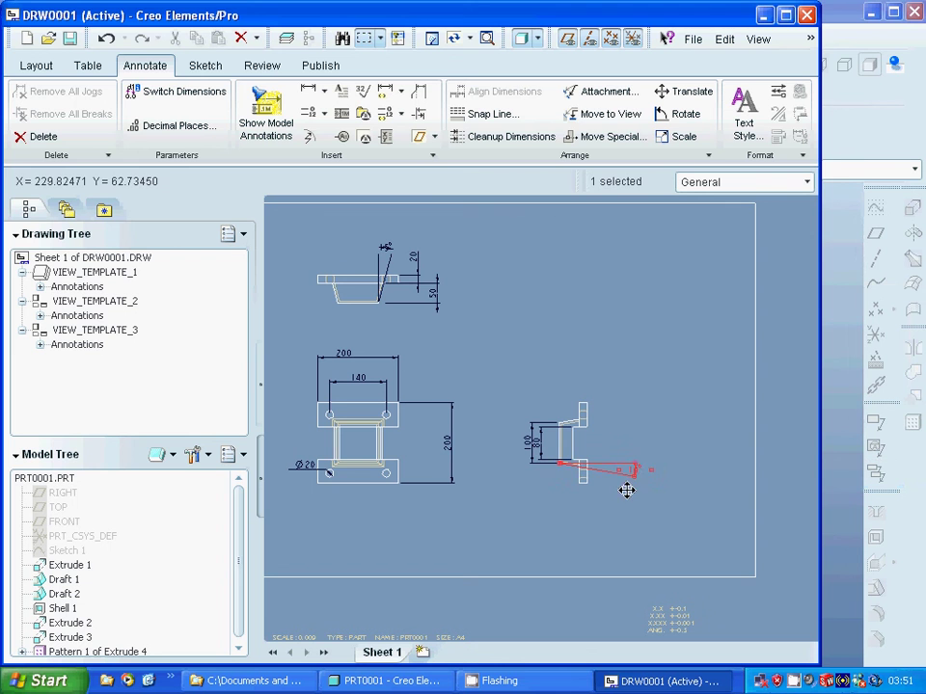
pyautogui.click(627, 491)
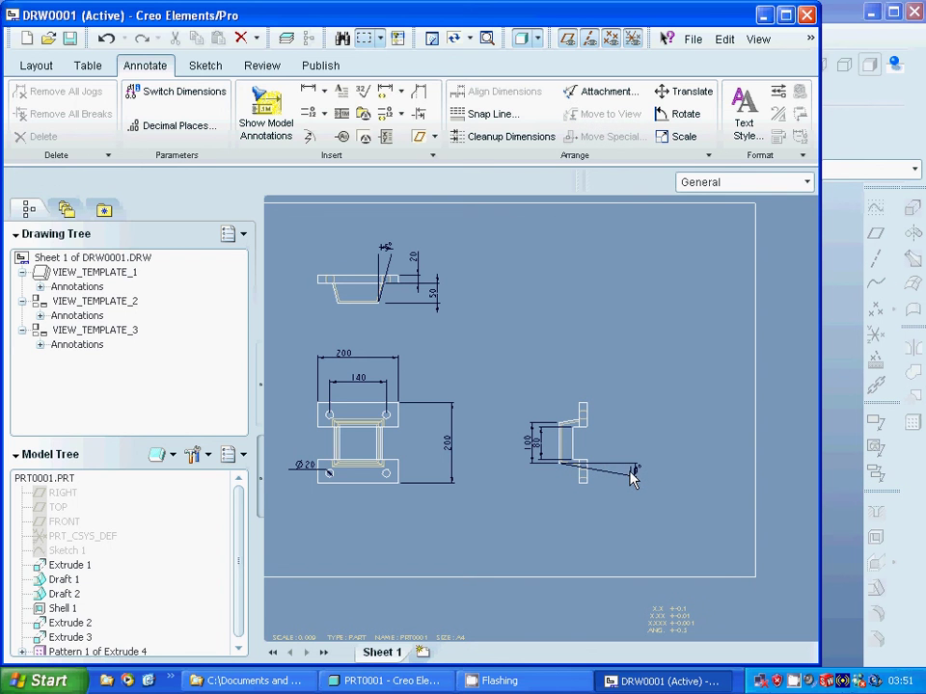
# - Accept 10.0 as the nominal value of the side view's draft angle dimension
pyautogui.click(632, 479)
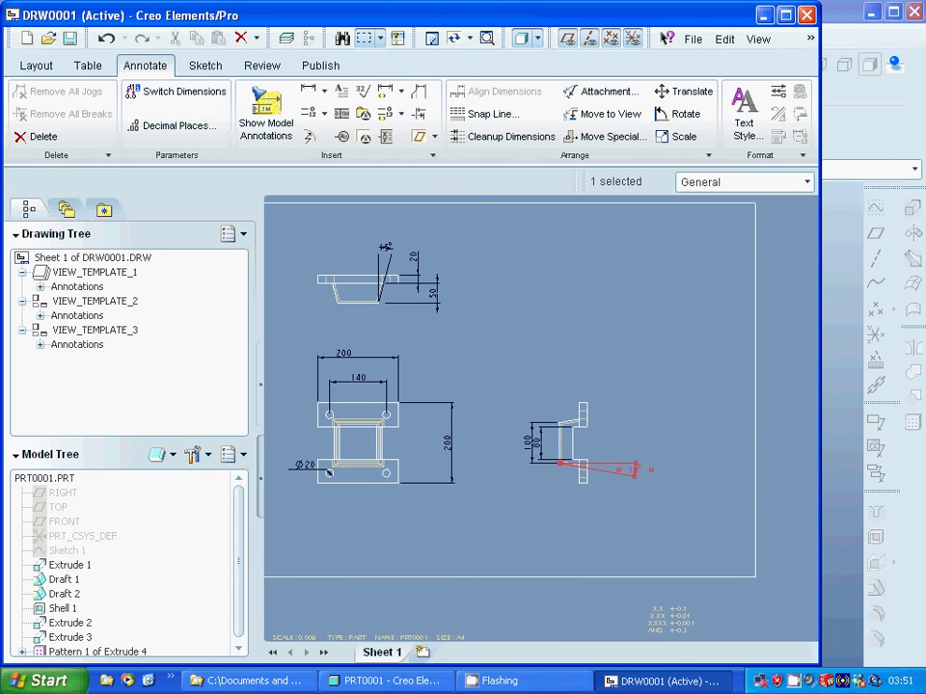
pyautogui.rightClick(633, 477)
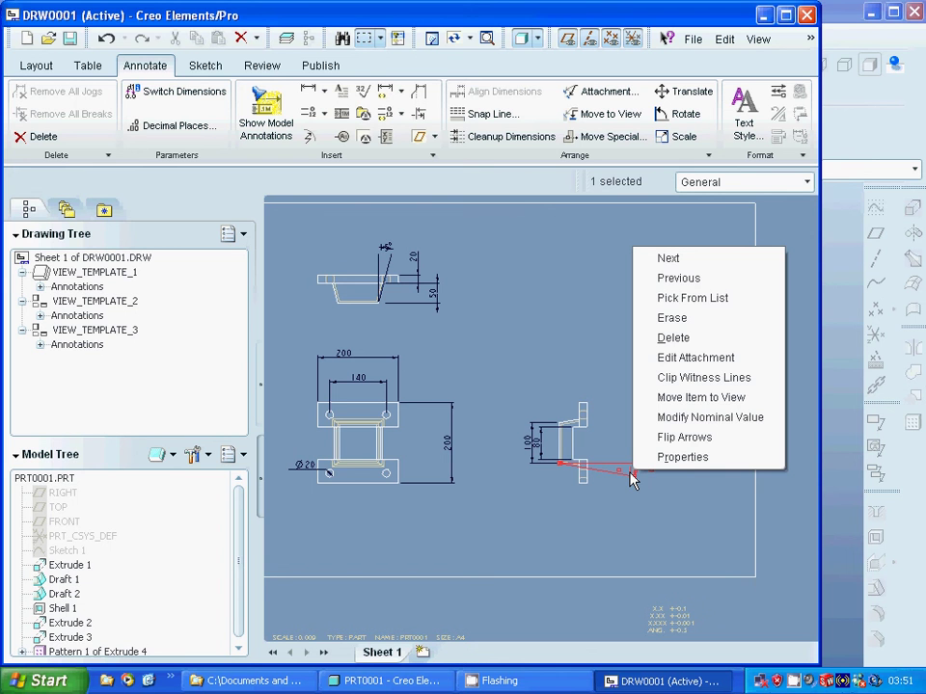
pyautogui.click(709, 418)
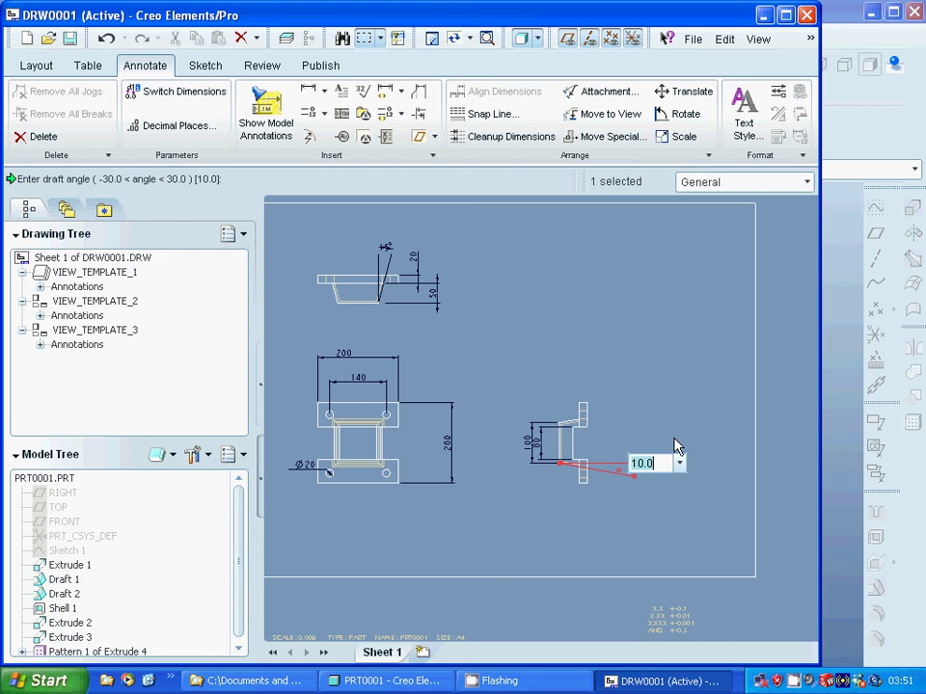
pyautogui.press('Return')
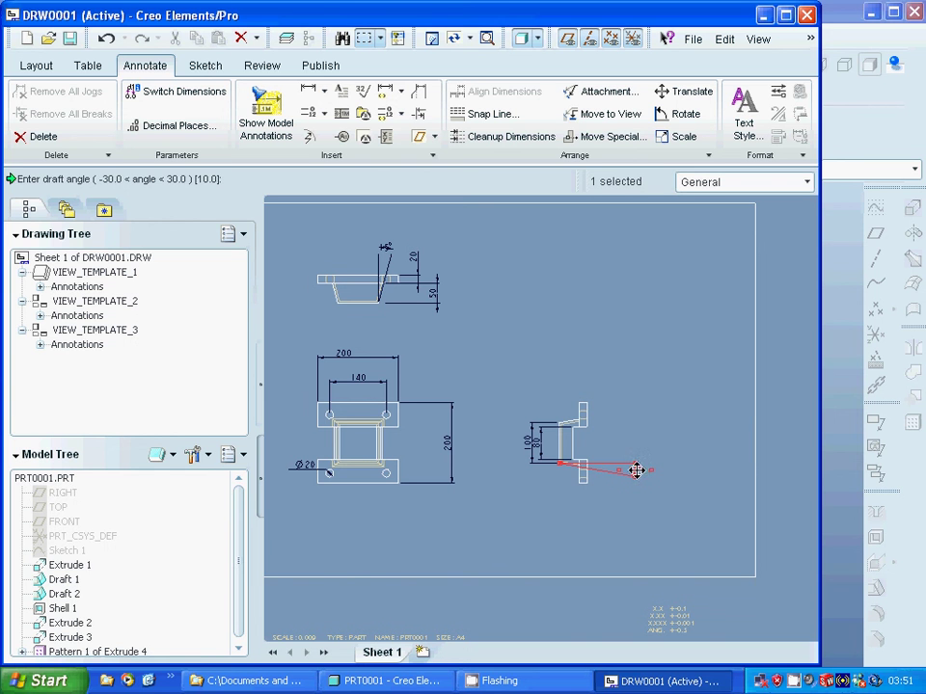
# - Flip the arrows of the 10° angle dimension on the side view
pyautogui.rightClick(642, 478)
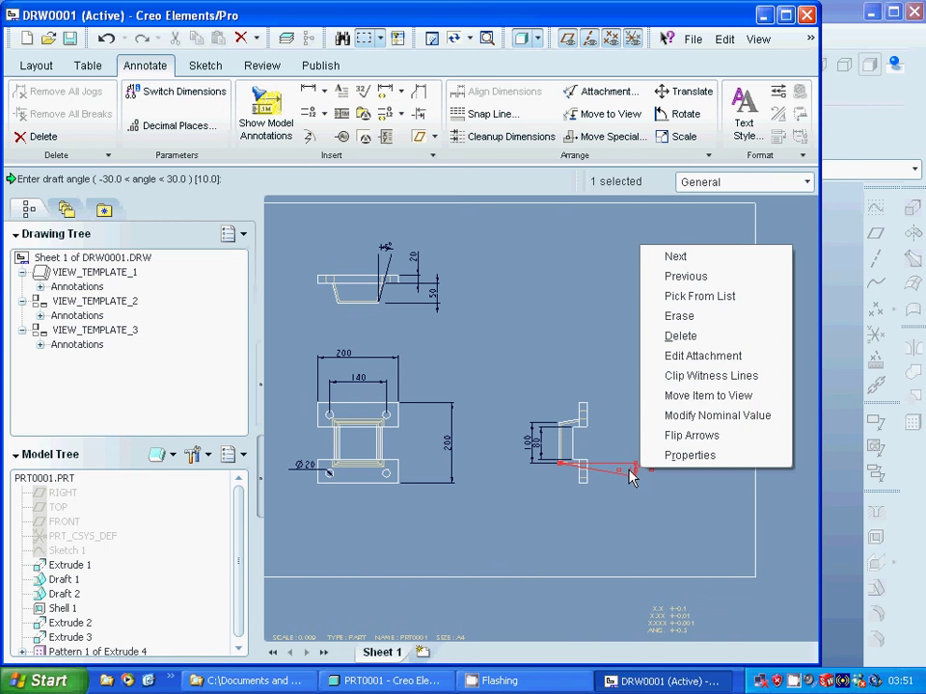
pyautogui.click(674, 443)
pyautogui.click(672, 446)
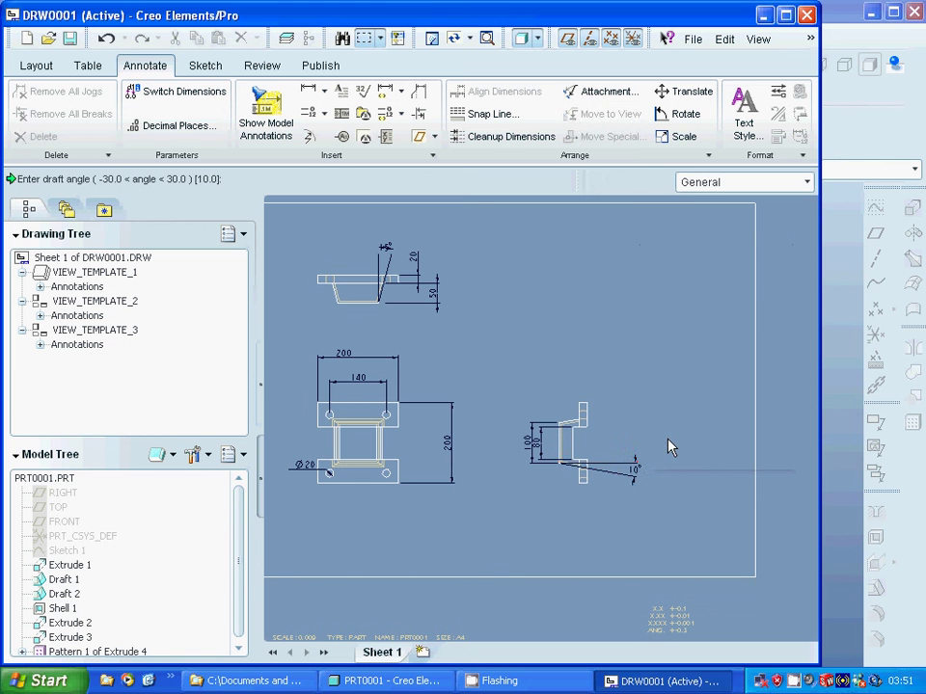
# - Flip the arrows of the 15° angle dimension above the upper projected view
pyautogui.rightClick(385, 256)
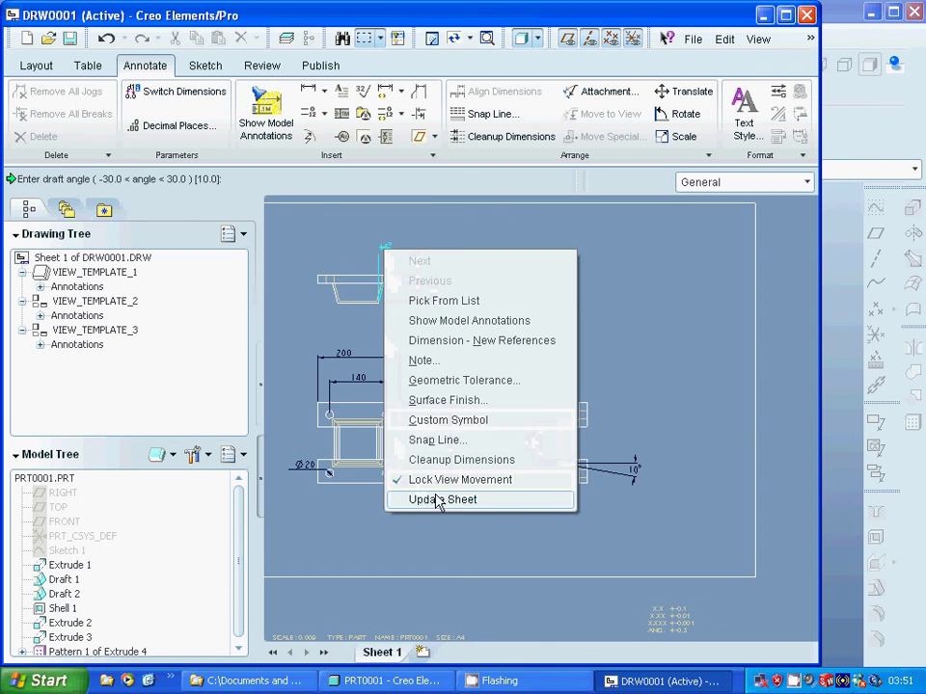
pyautogui.click(627, 364)
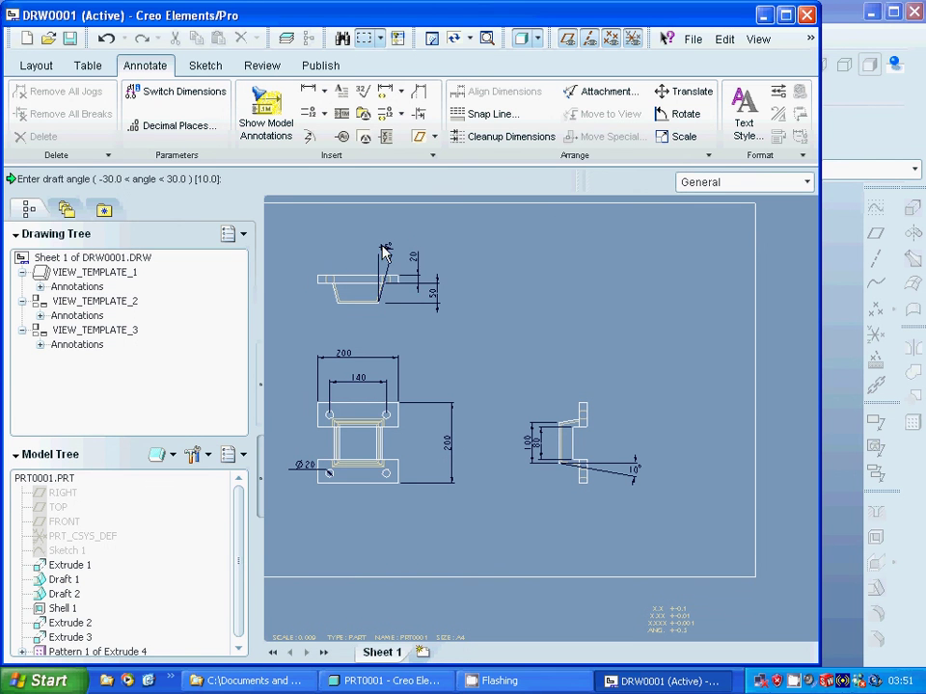
pyautogui.click(384, 251)
pyautogui.rightClick(385, 255)
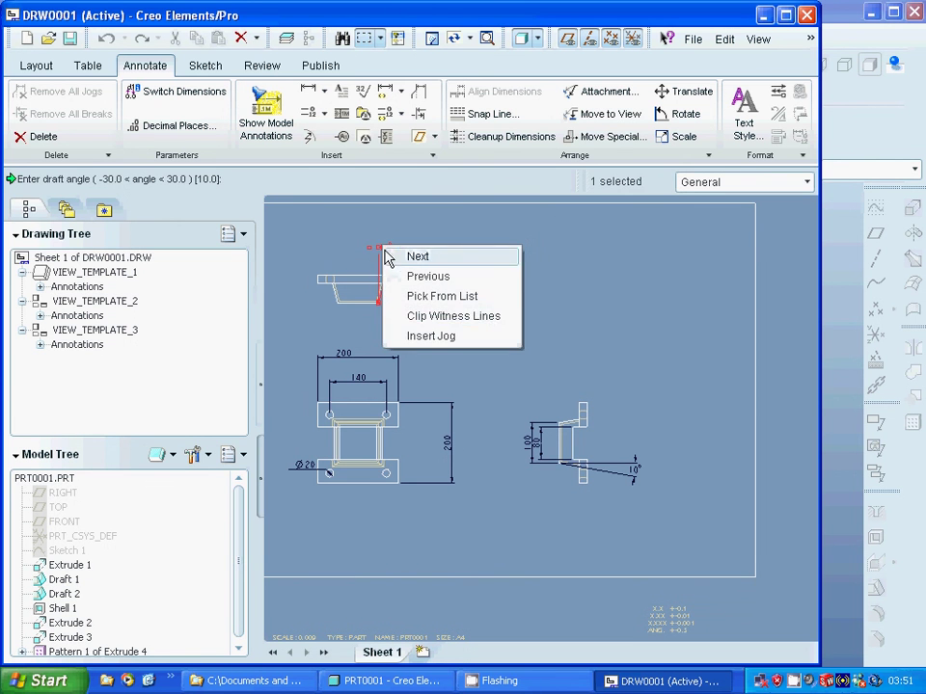
pyautogui.click(427, 348)
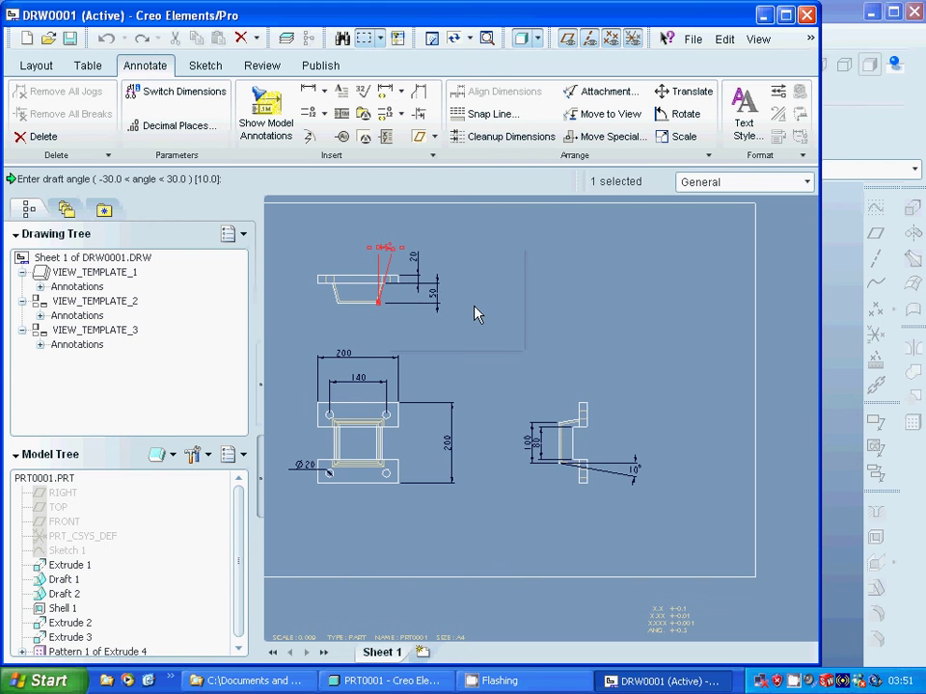
pyautogui.rightClick(387, 249)
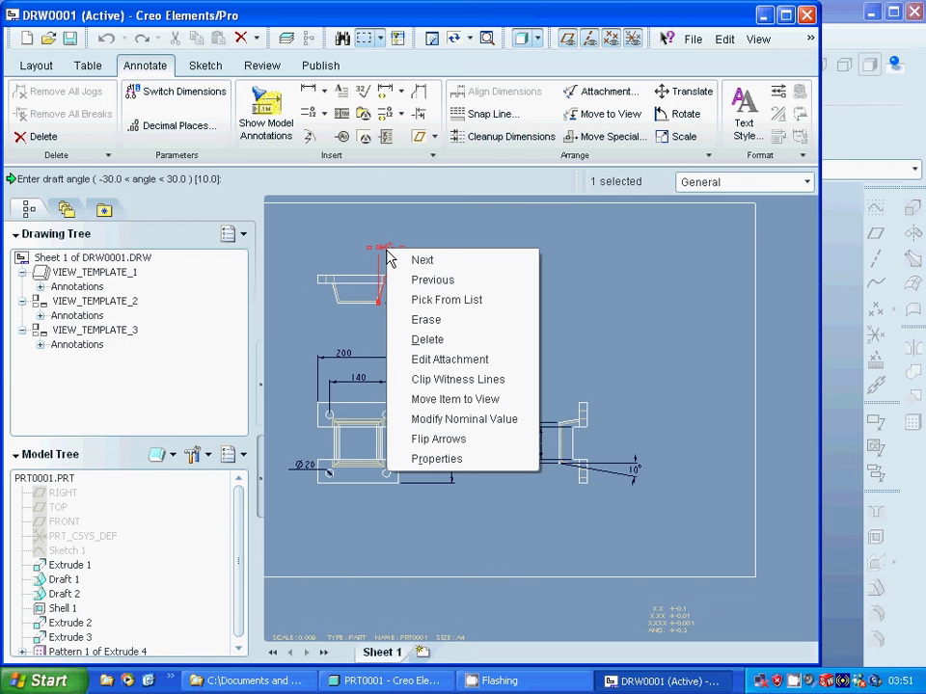
pyautogui.click(425, 439)
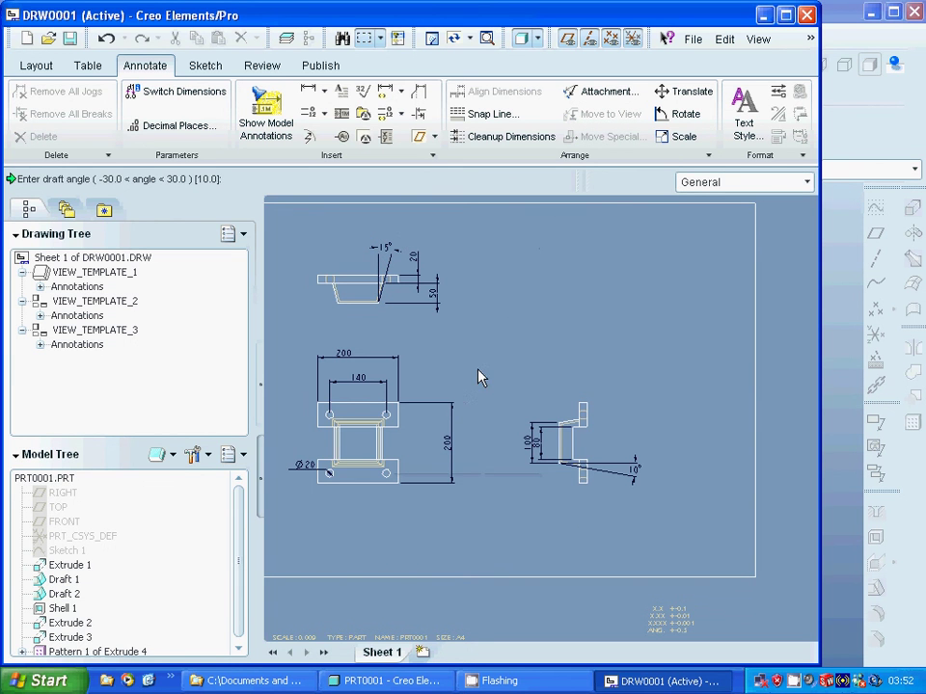
pyautogui.hotkey('ctrl', 'r')
pyautogui.rightClick(797, 682)
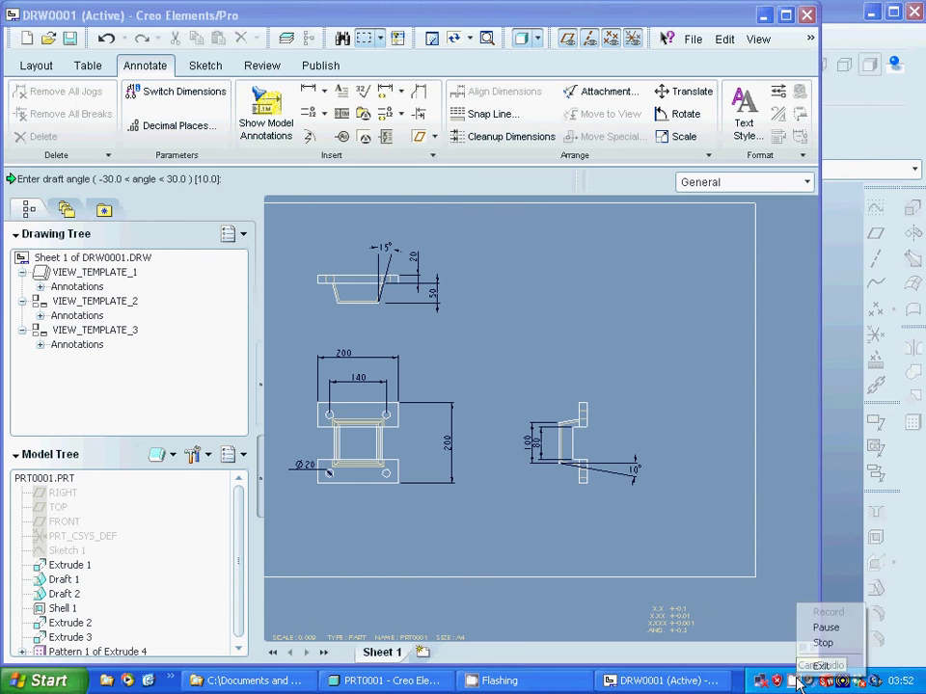